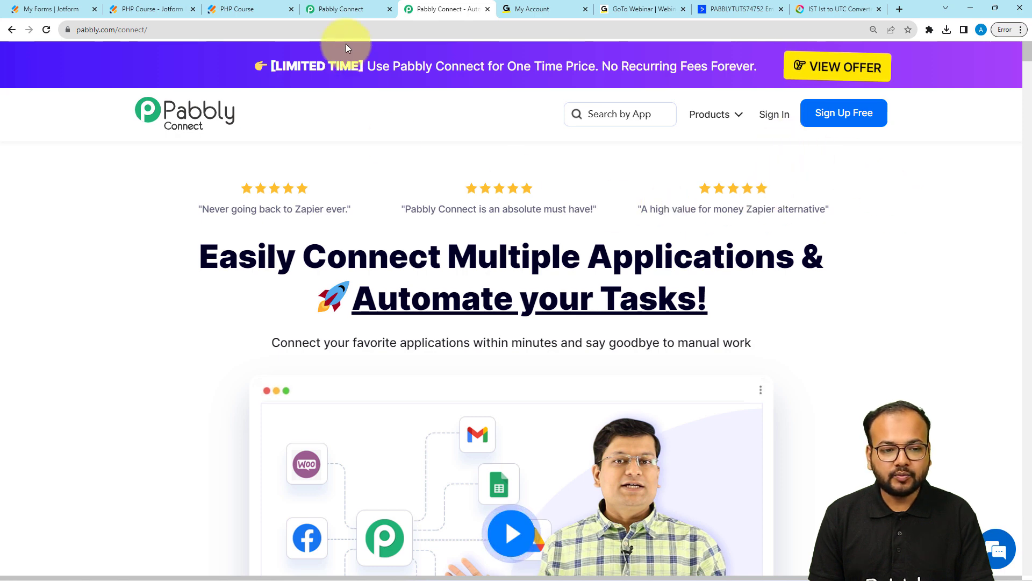
Create a Pabbly Connect workflow named "Create Webinar Registrant and Contact in ActiveCampaign from".
{"action": "left_click", "coordinate": [345, 14]}
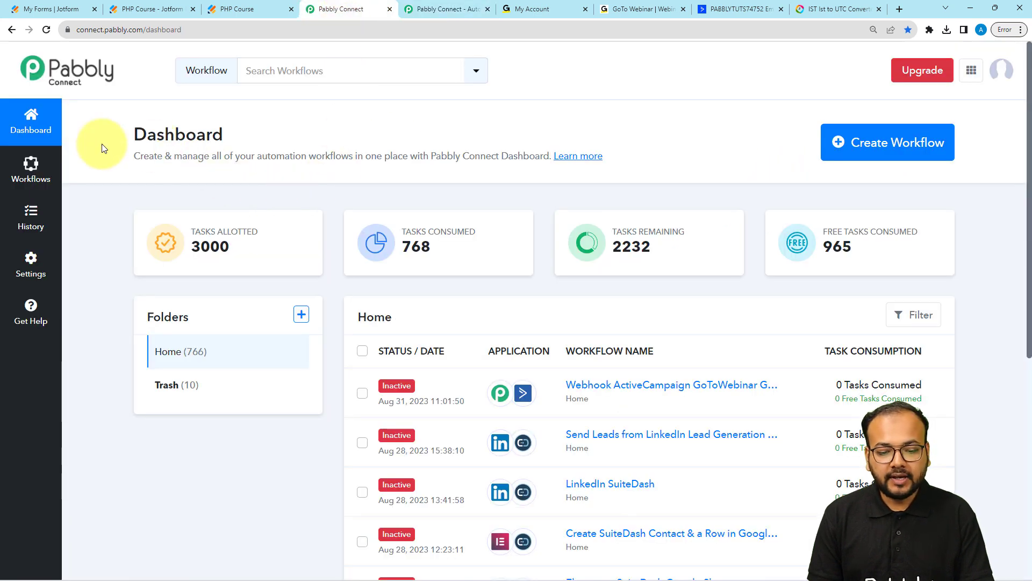
{"action": "left_click", "coordinate": [890, 155]}
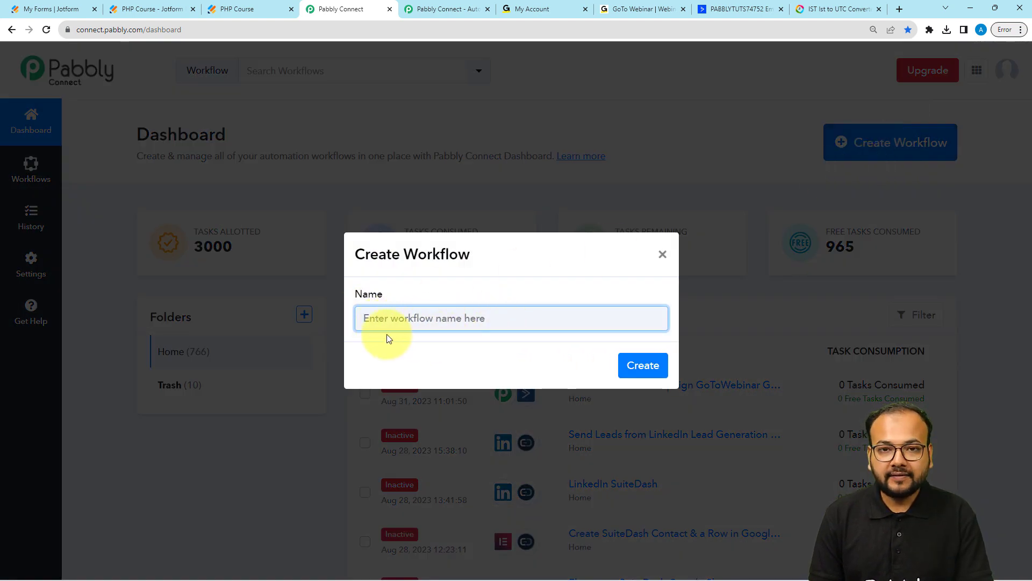
{"action": "type", "text": "Create Webinar Registrant and Contact in ActiveCampaign from"}
{"action": "left_click", "coordinate": [465, 369]}
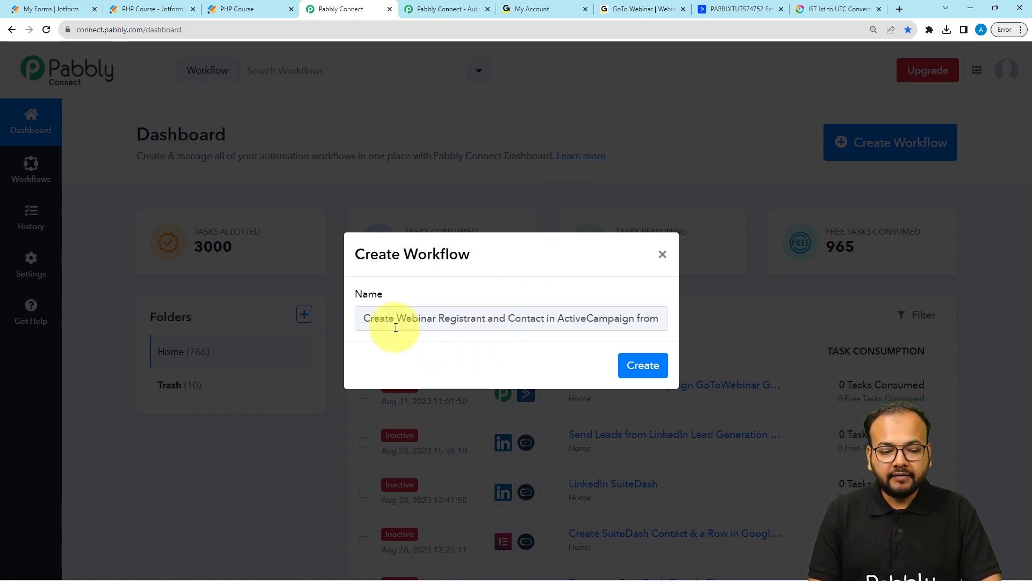
{"action": "left_click", "coordinate": [643, 363]}
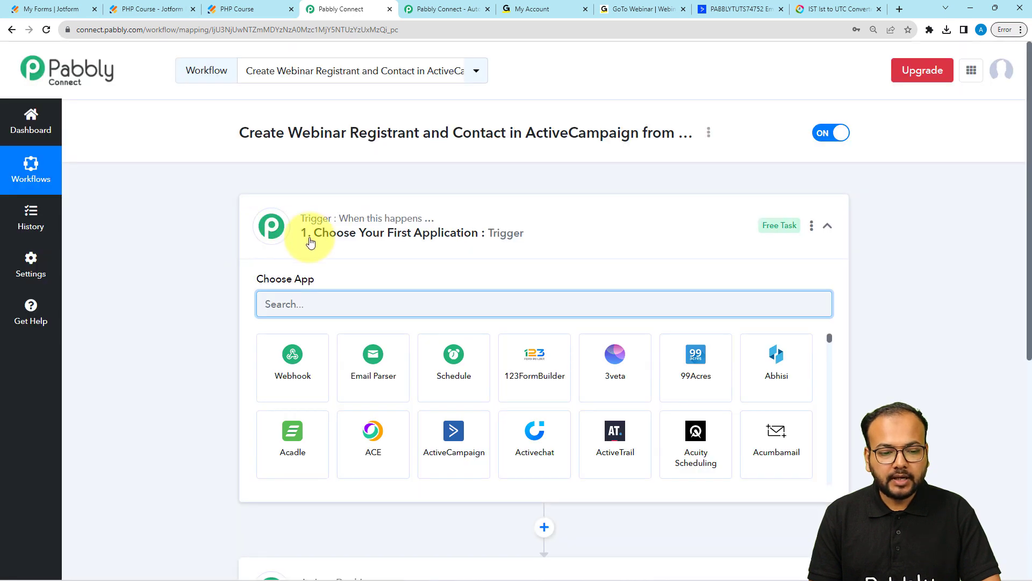
Choose Webhook by Pabbly as the workflow's trigger application and review its webhook settings.
{"action": "left_click", "coordinate": [310, 243]}
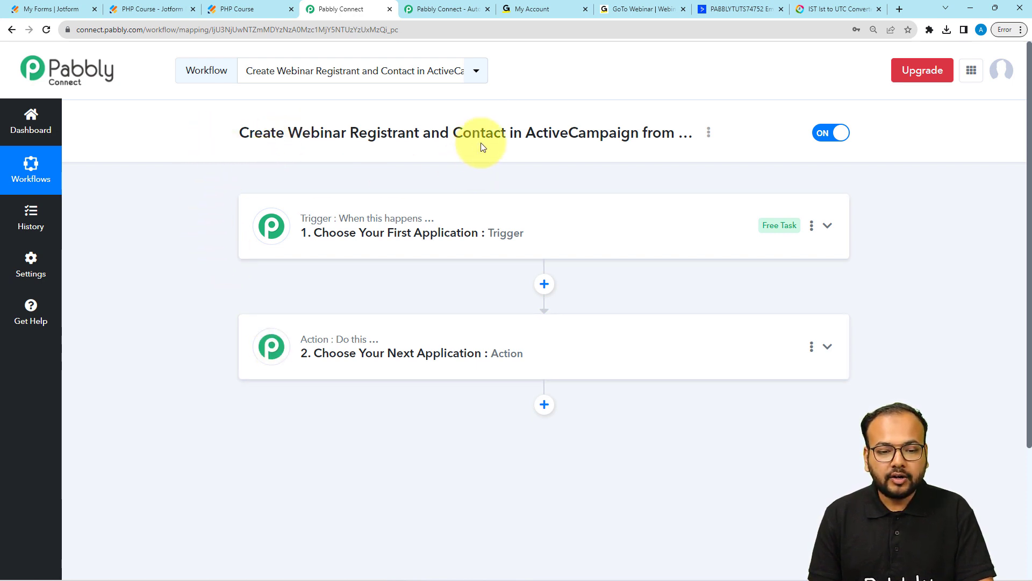
{"action": "left_click_drag", "start_coordinate": [365, 233], "coordinate": [372, 233]}
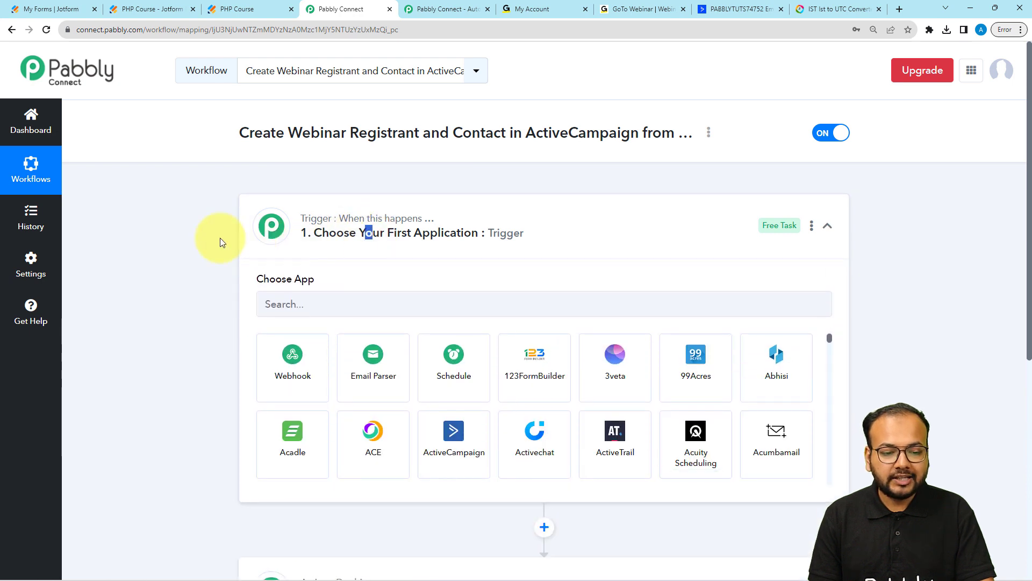
{"action": "left_click", "coordinate": [221, 237]}
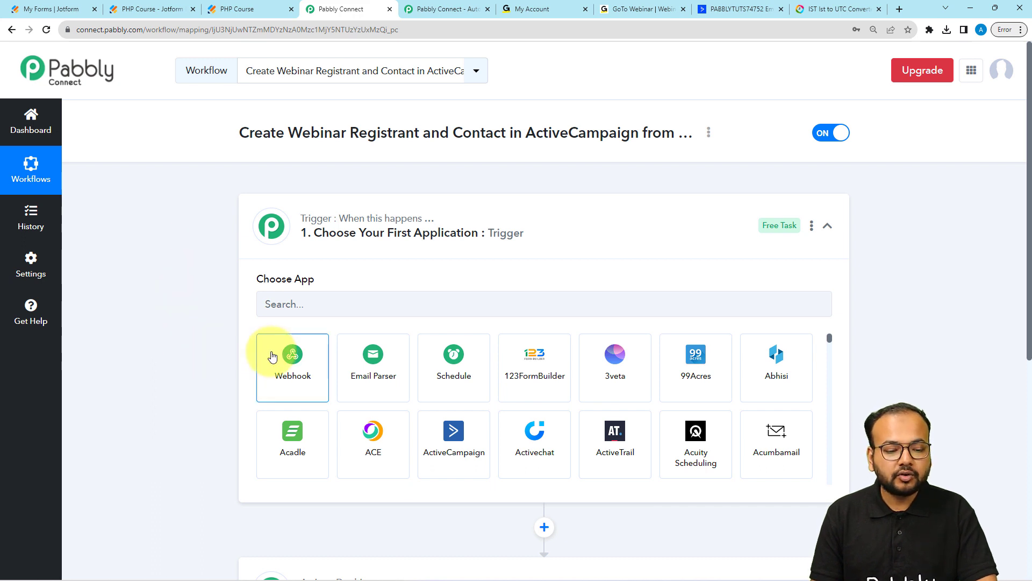
{"action": "left_click", "coordinate": [290, 380]}
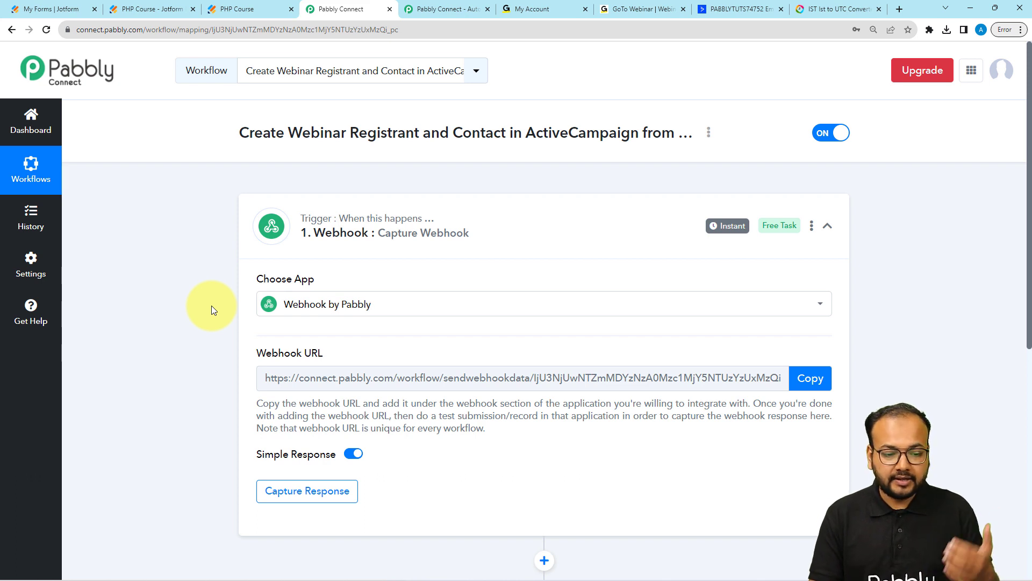
{"action": "scroll", "coordinate": [211, 305], "scroll_direction": "down", "scroll_amount": 1}
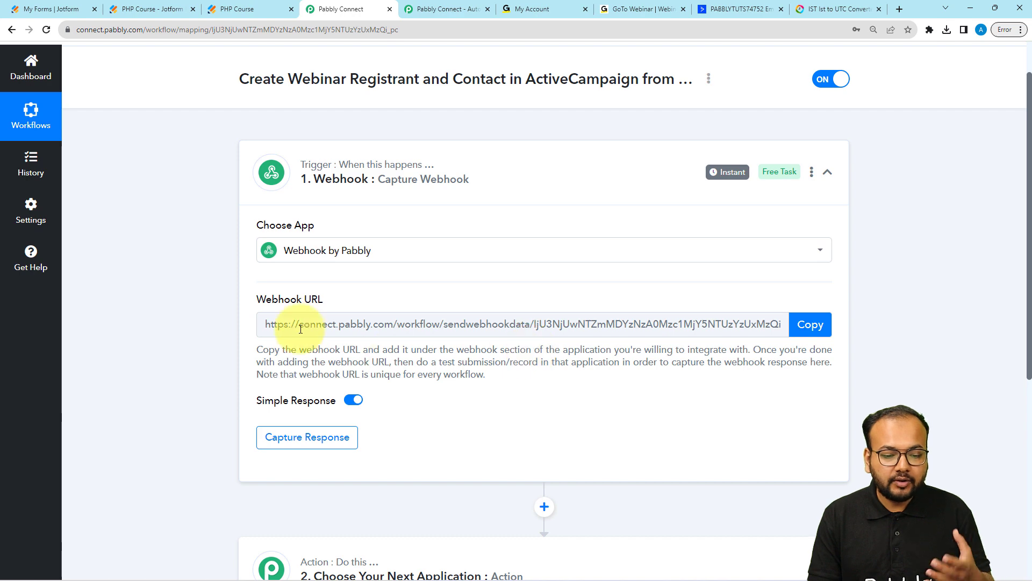
{"action": "scroll", "coordinate": [191, 334], "scroll_direction": "down", "scroll_amount": 2}
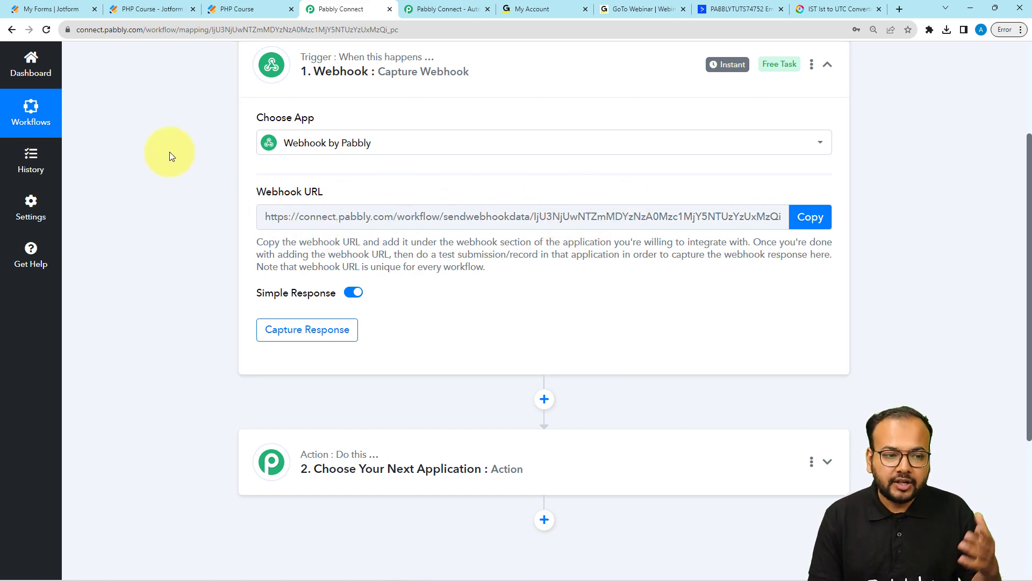
Switch to Jotform and open the settings of the Contact Form.
{"action": "left_click", "coordinate": [66, 10]}
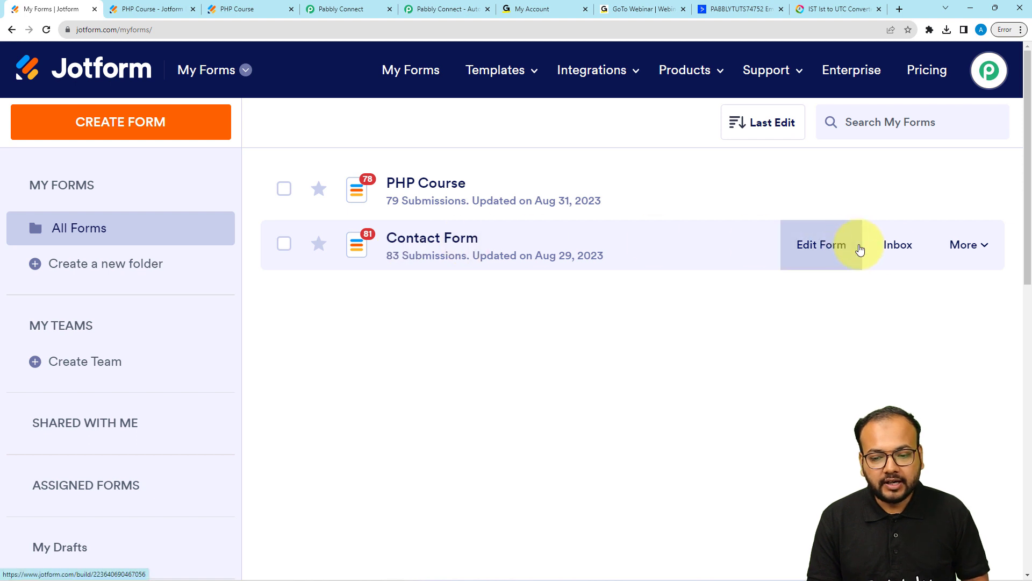
{"action": "left_click", "coordinate": [963, 248]}
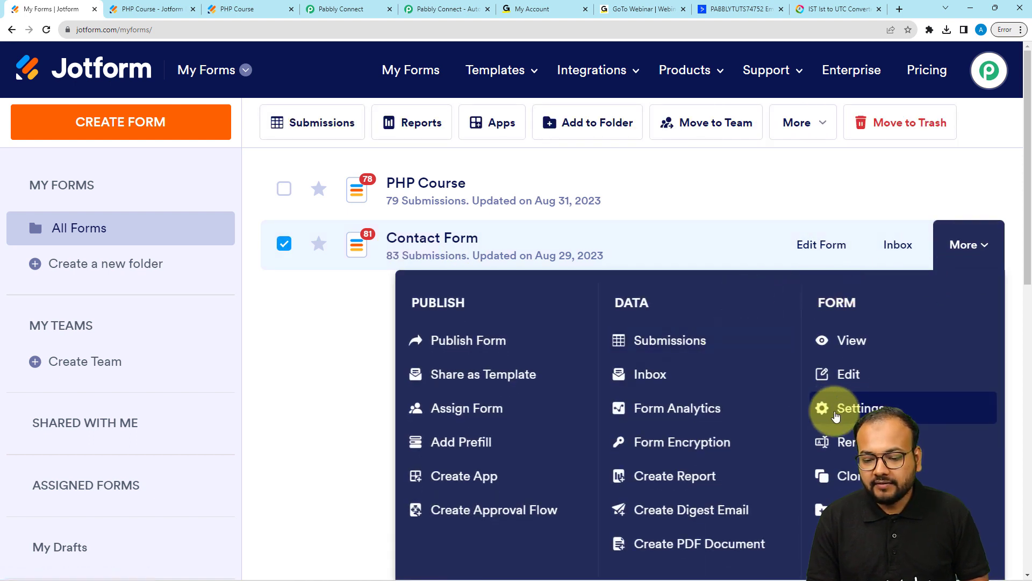
{"action": "left_click", "coordinate": [856, 410]}
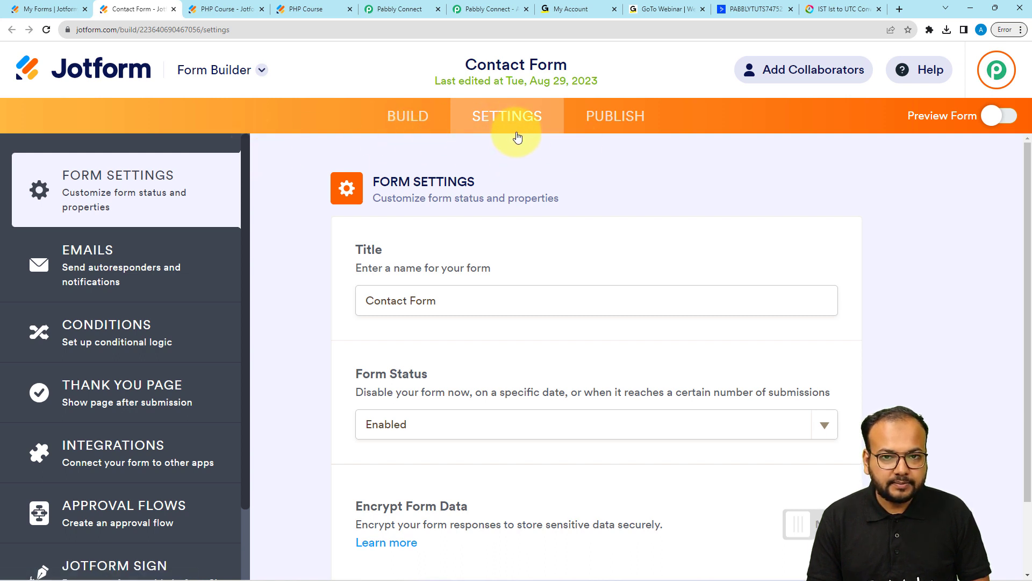
Find the WebHooks integration among the form's integrations by searching for "we", and open it.
{"action": "scroll", "coordinate": [51, 288], "scroll_direction": "down", "scroll_amount": 2}
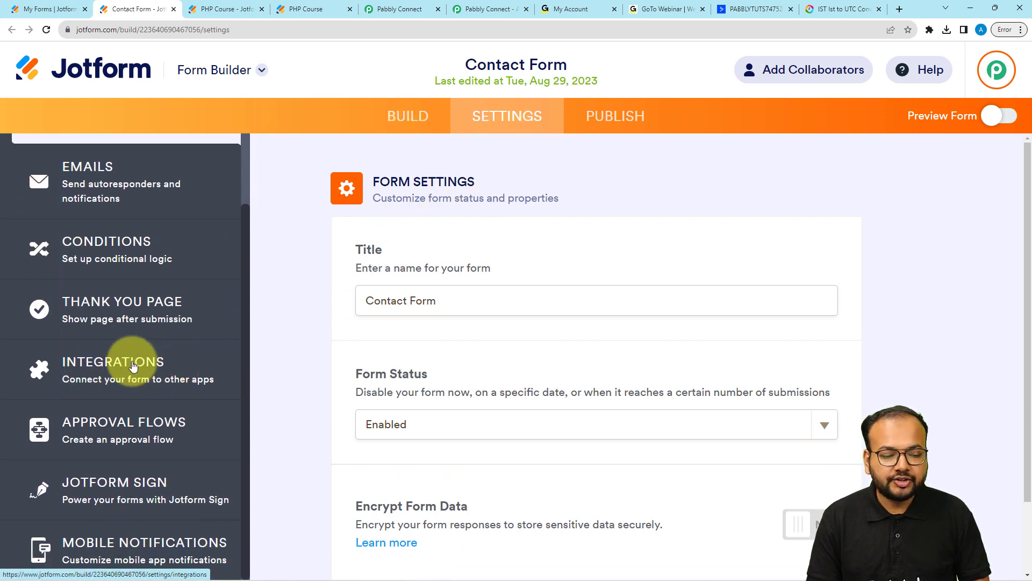
{"action": "left_click", "coordinate": [104, 366]}
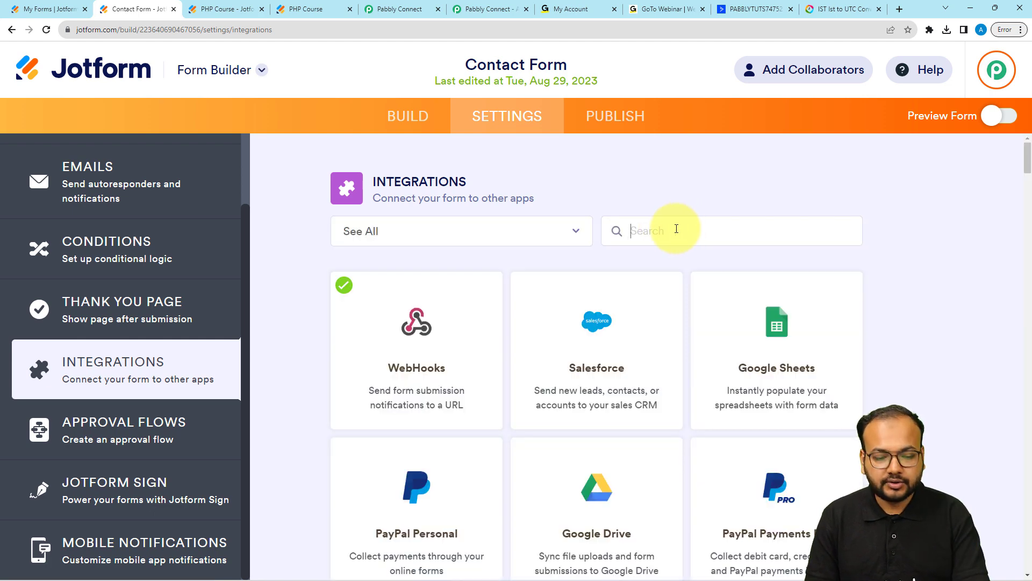
{"action": "type", "text": "we"}
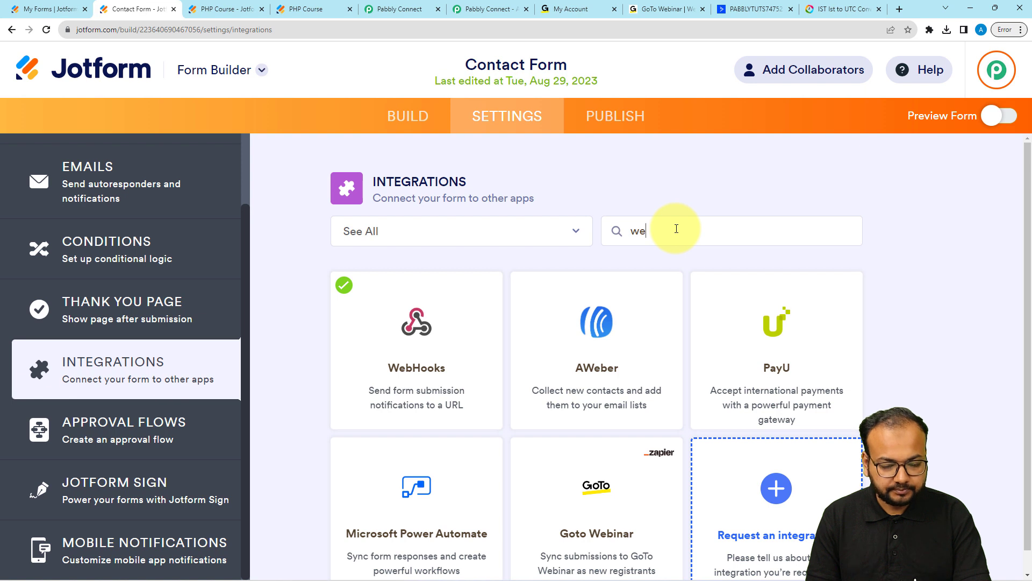
{"action": "left_click", "coordinate": [424, 385]}
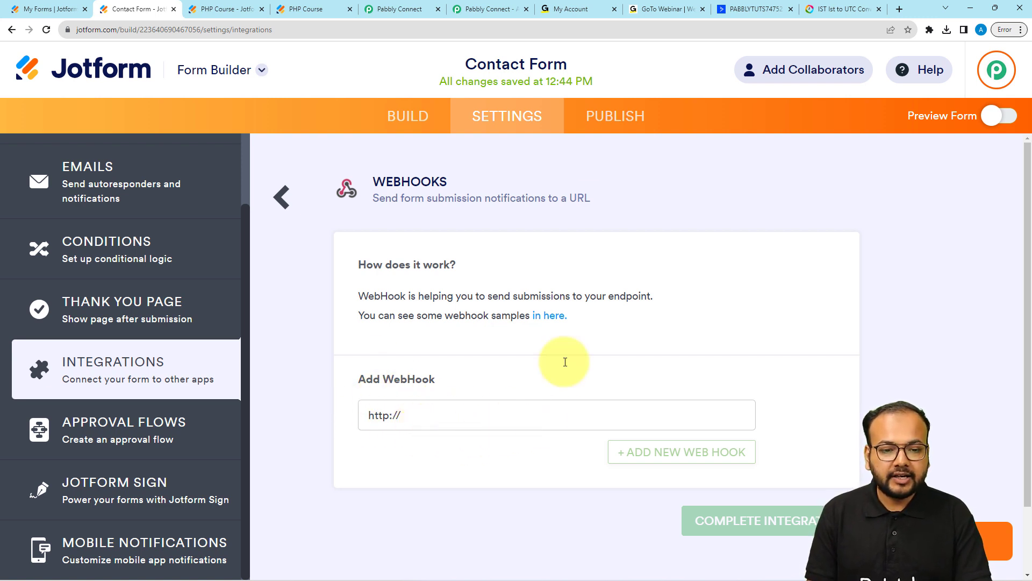
Copy the webhook URL from the Pabbly Connect trigger and complete the Contact Form's WebHooks integration with it in Jotform.
{"action": "left_click", "coordinate": [417, 11]}
{"action": "left_click", "coordinate": [811, 220]}
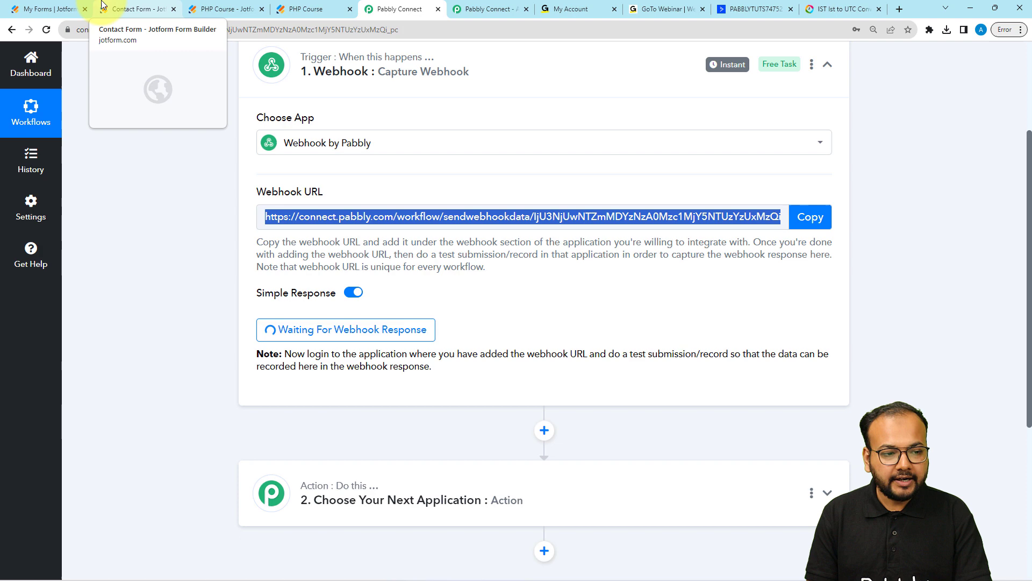
{"action": "left_click", "coordinate": [103, 7]}
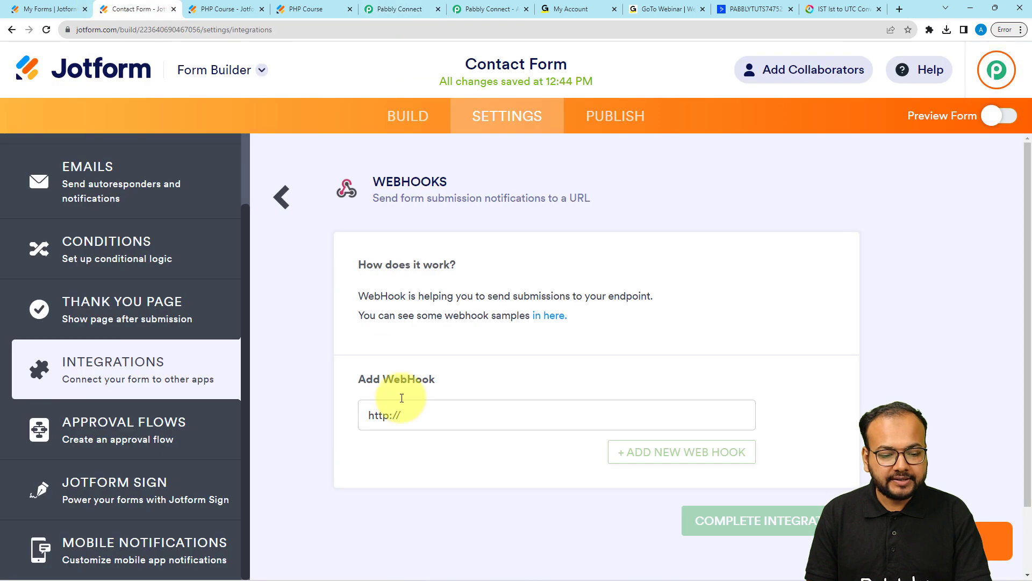
{"action": "key", "text": "ctrl+a"}
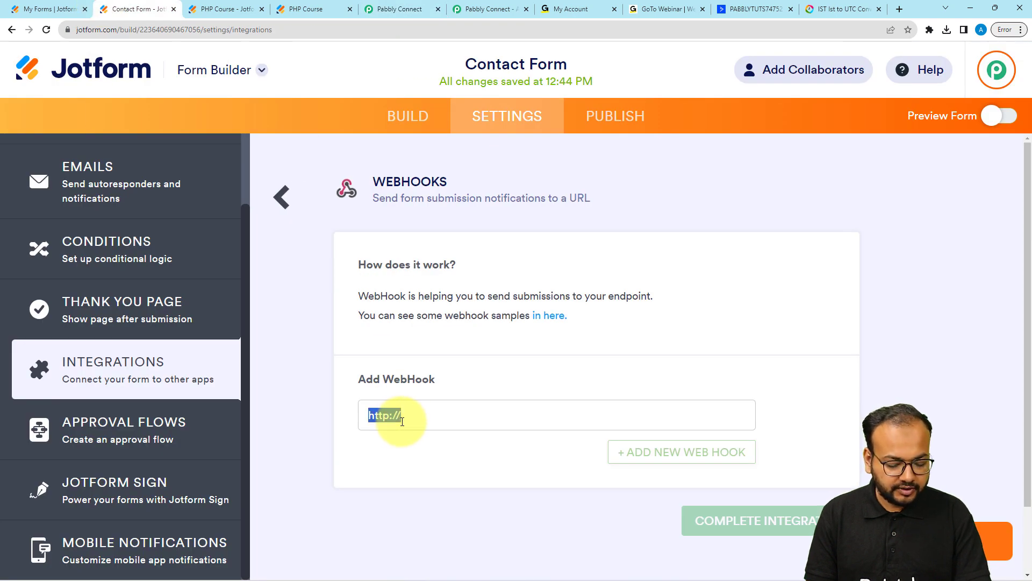
{"action": "right_click", "coordinate": [389, 414]}
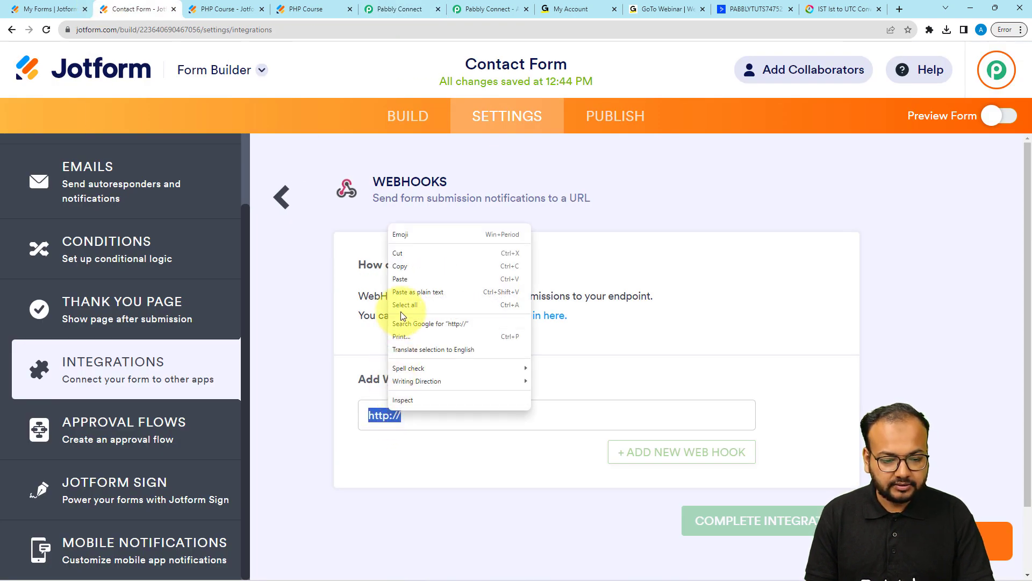
{"action": "left_click", "coordinate": [418, 292]}
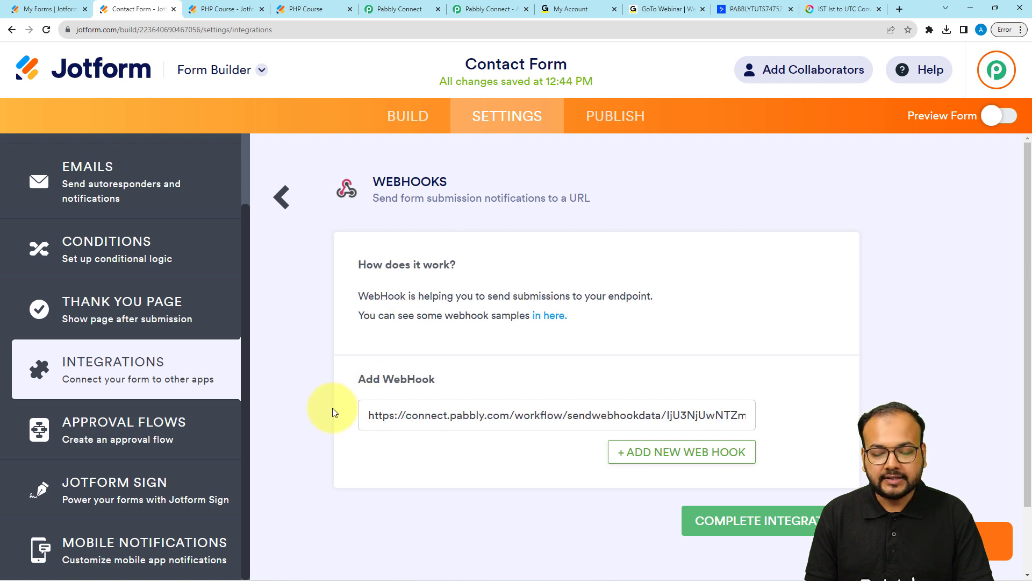
{"action": "left_click", "coordinate": [699, 520]}
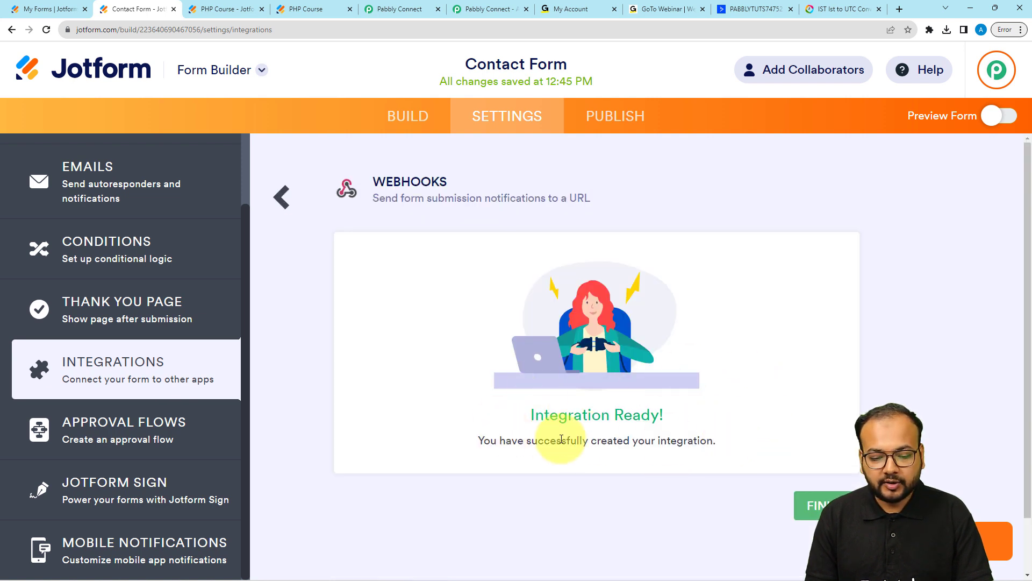
{"action": "left_click", "coordinate": [805, 506]}
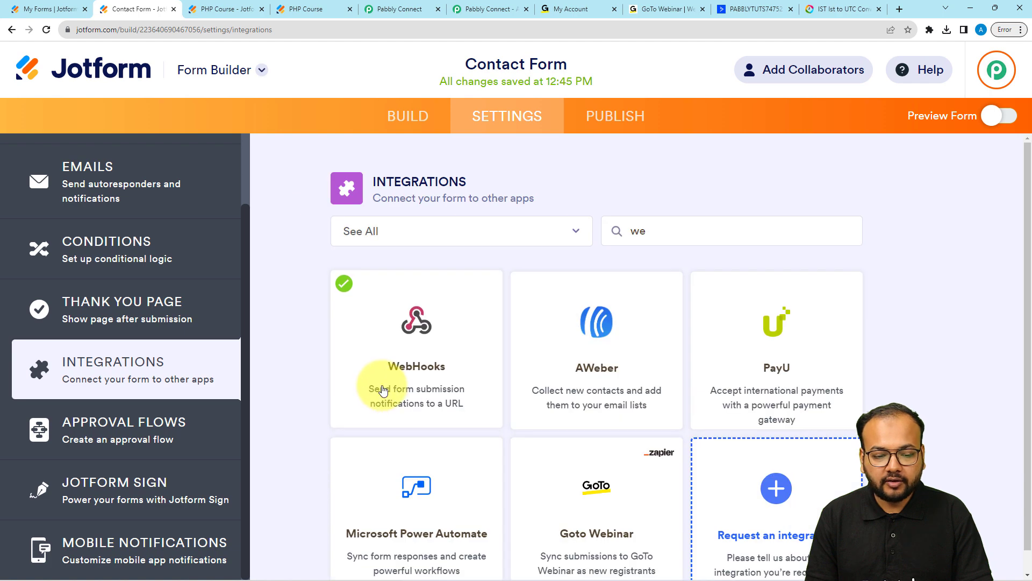
Open the published Contact Form in a new tab and check the test submission note in the Pabbly Connect trigger.
{"action": "left_click", "coordinate": [601, 127]}
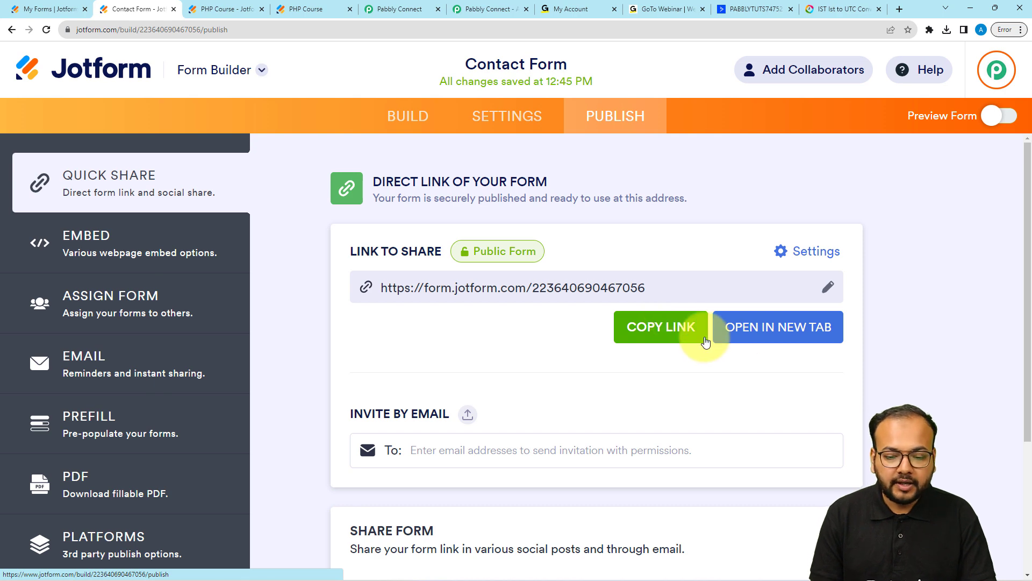
{"action": "left_click", "coordinate": [753, 335]}
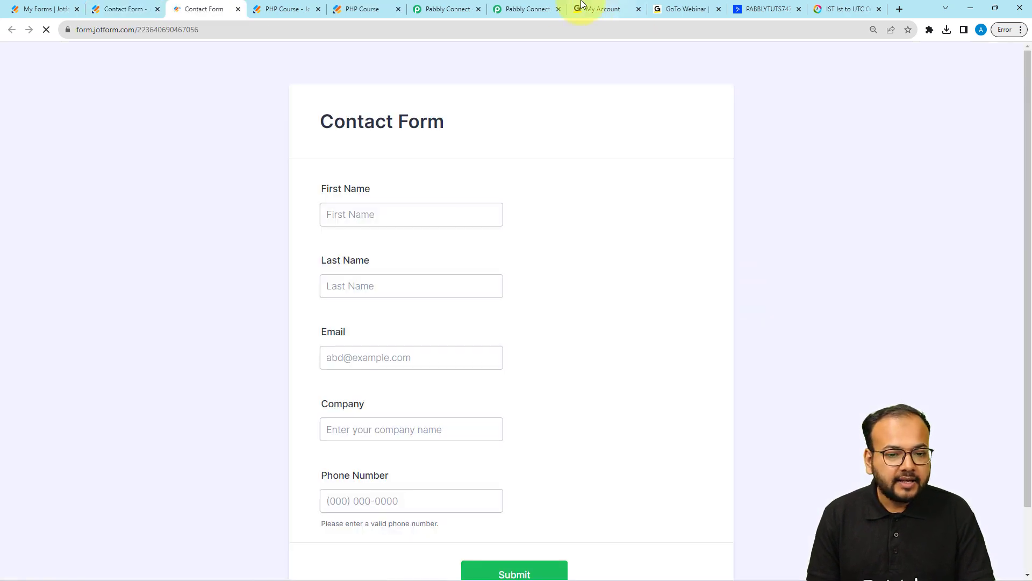
{"action": "left_click", "coordinate": [460, 8]}
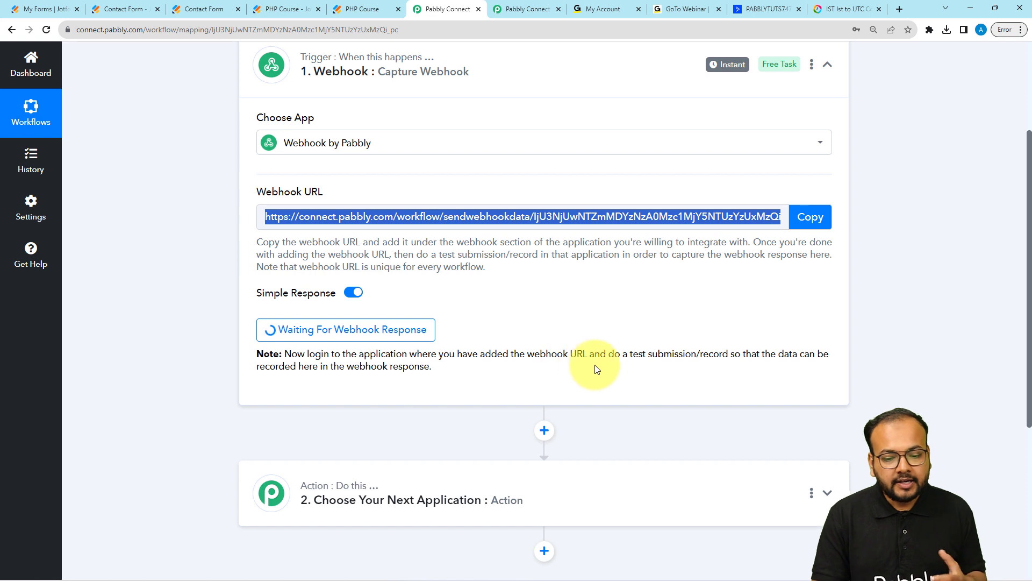
{"action": "left_click", "coordinate": [637, 348]}
{"action": "left_click_drag", "start_coordinate": [631, 353], "coordinate": [682, 358]}
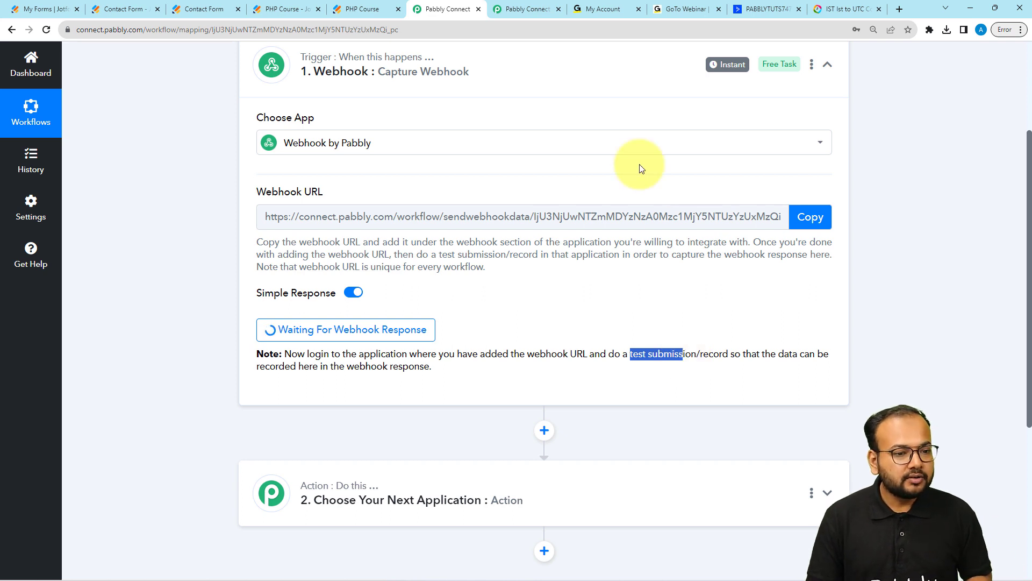
Return to the live Contact Form and fill in the sample contact's first and last name.
{"action": "left_click", "coordinate": [181, 7]}
{"action": "scroll", "coordinate": [262, 318], "scroll_direction": "down", "scroll_amount": 1}
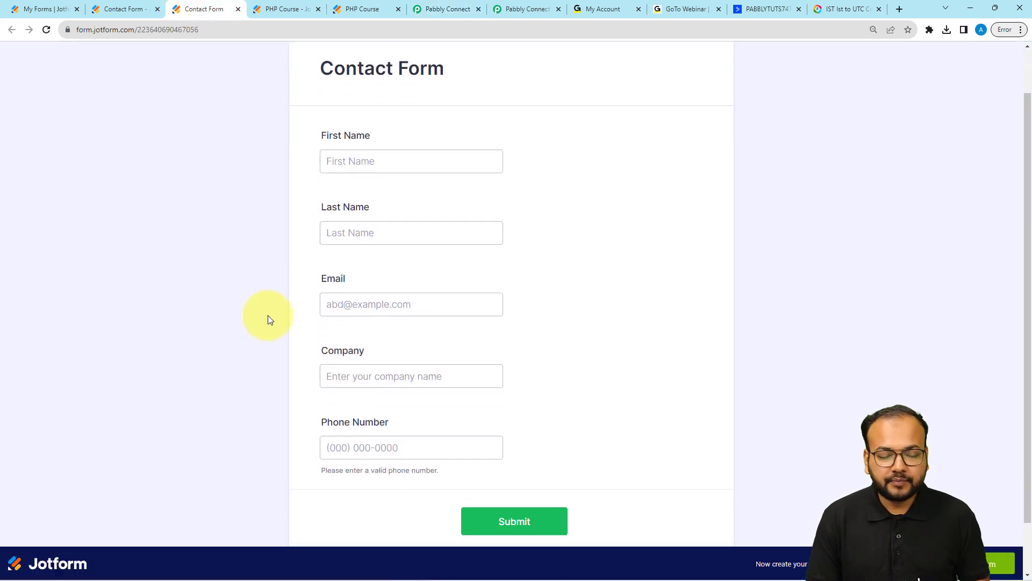
{"action": "left_click", "coordinate": [382, 162]}
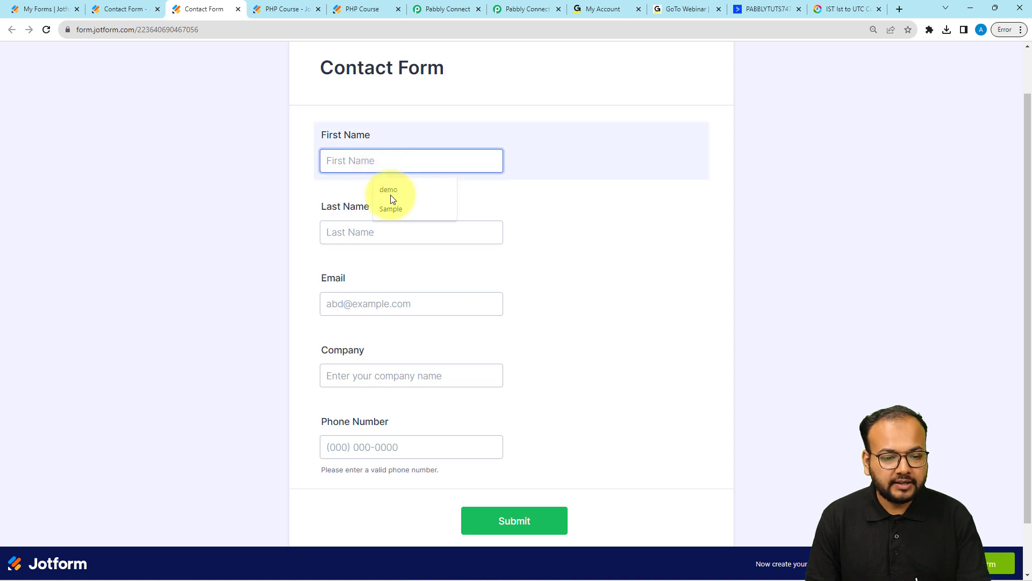
{"action": "left_click", "coordinate": [392, 209]}
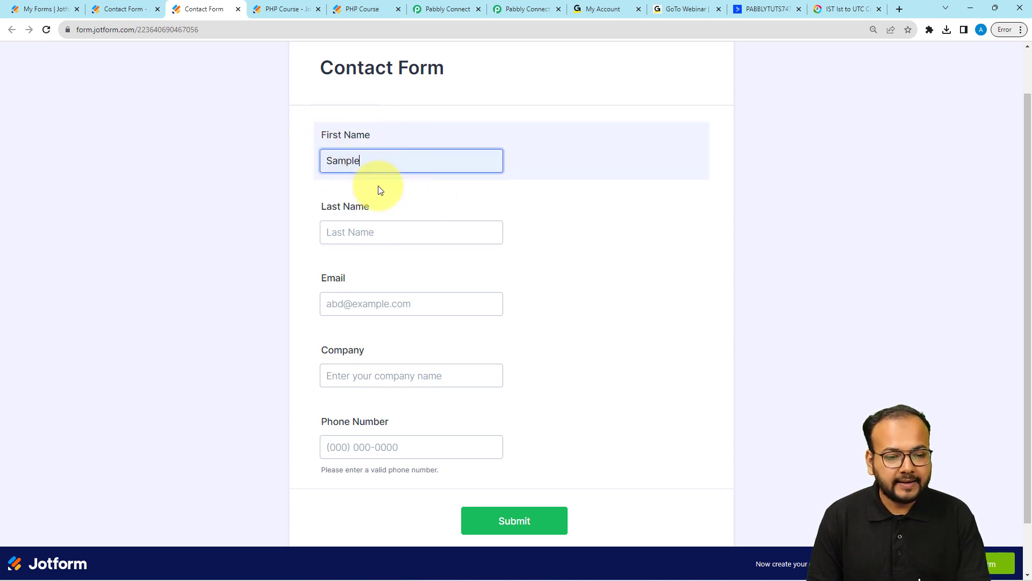
{"action": "left_click", "coordinate": [364, 232]}
{"action": "left_click", "coordinate": [387, 280]}
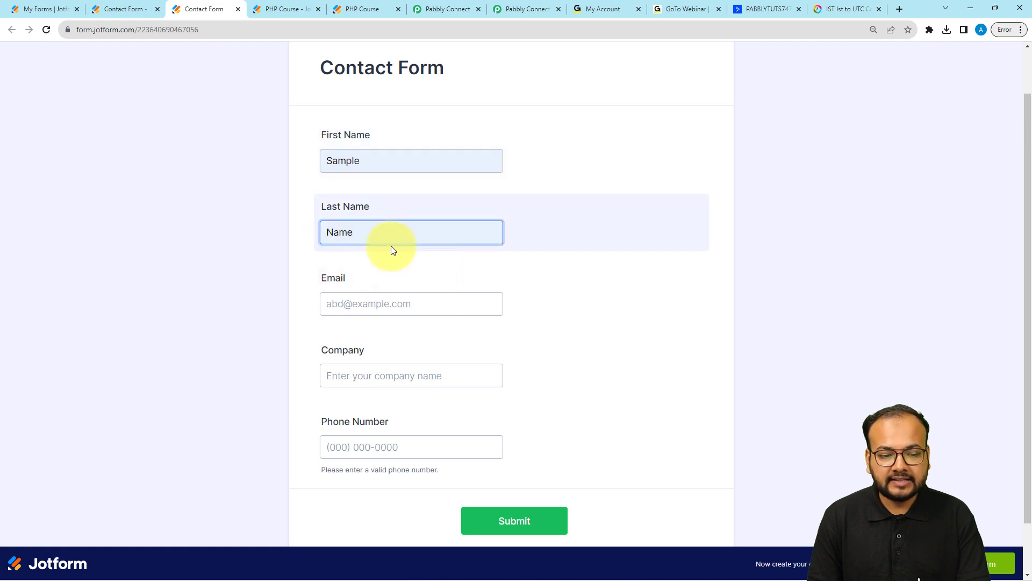
Fill in the sample contact's email, company MB and phone number on the Contact Form, and submit it.
{"action": "left_click", "coordinate": [371, 304]}
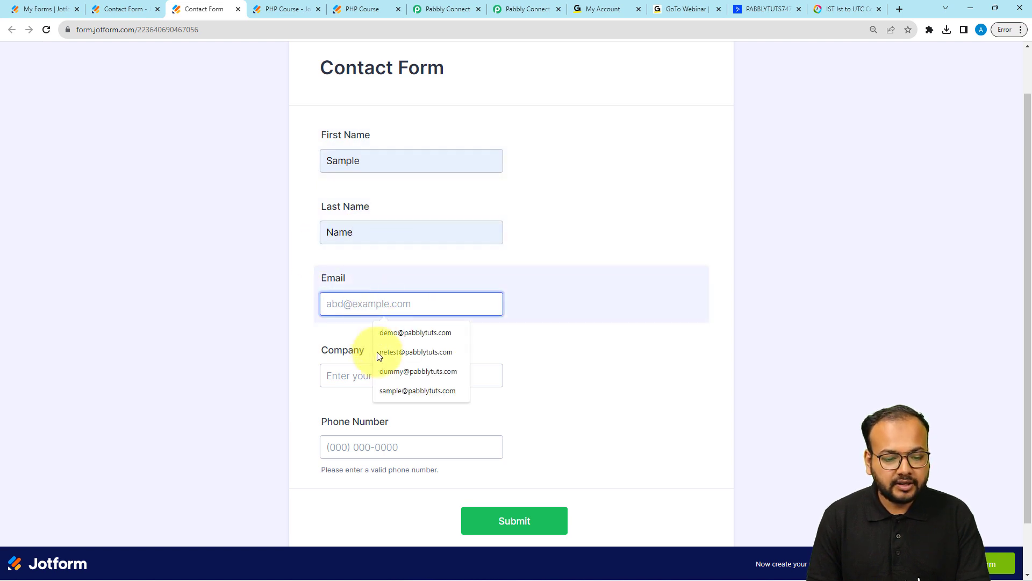
{"action": "left_click", "coordinate": [386, 389]}
{"action": "left_click", "coordinate": [344, 374]}
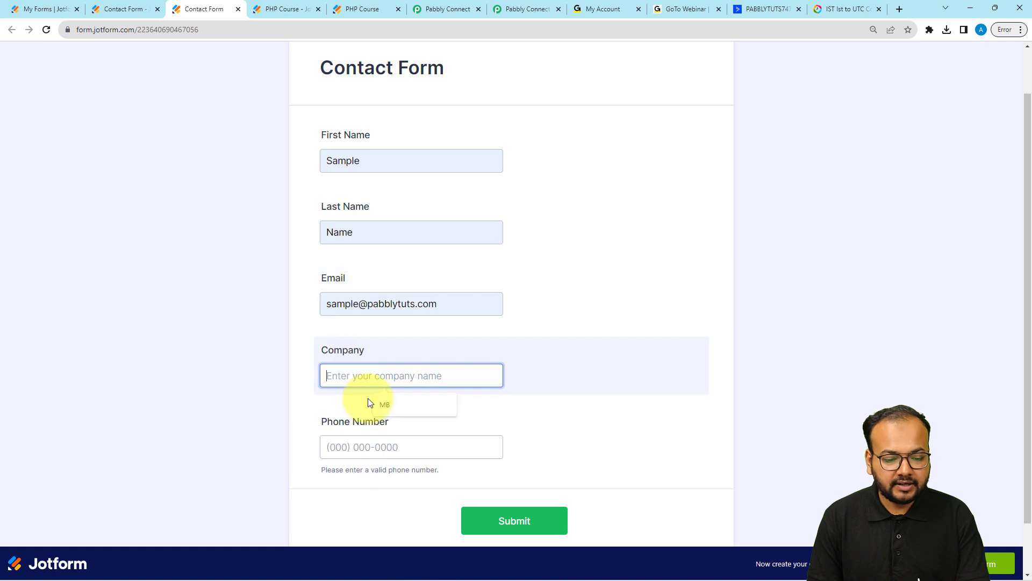
{"action": "left_click", "coordinate": [381, 406]}
{"action": "left_click", "coordinate": [339, 445]}
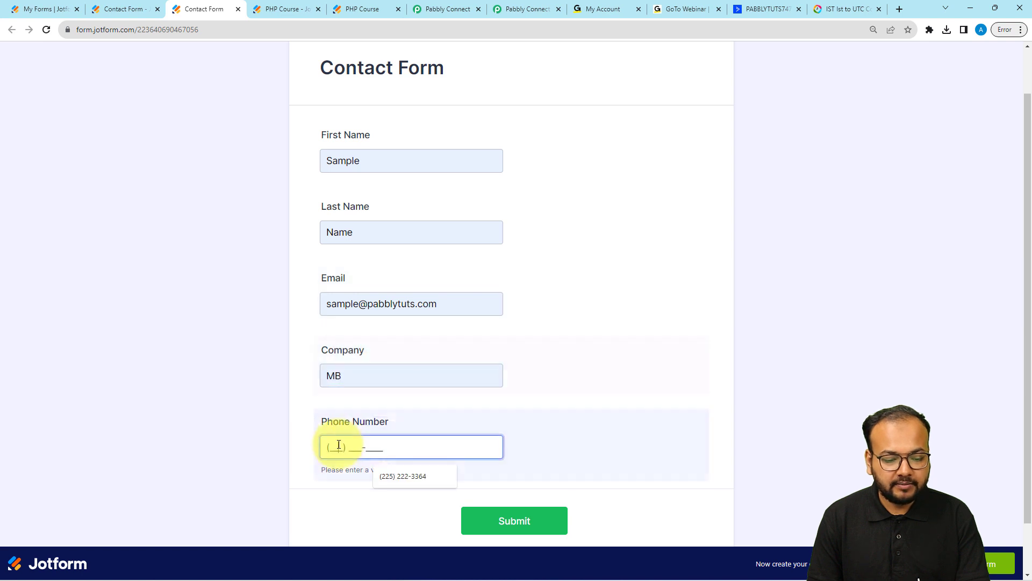
{"action": "left_click", "coordinate": [397, 479]}
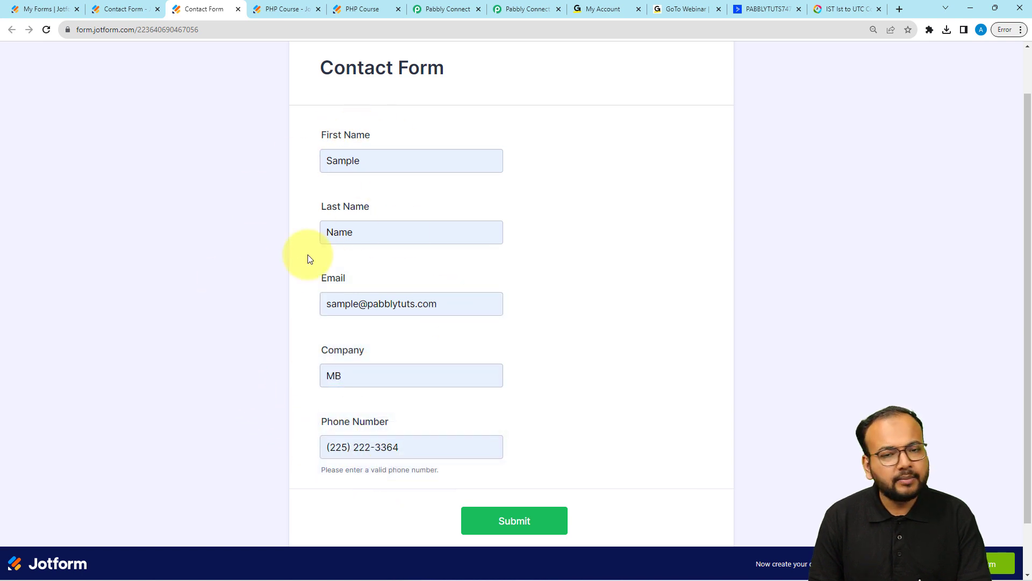
{"action": "scroll", "coordinate": [257, 278], "scroll_direction": "down", "scroll_amount": 1}
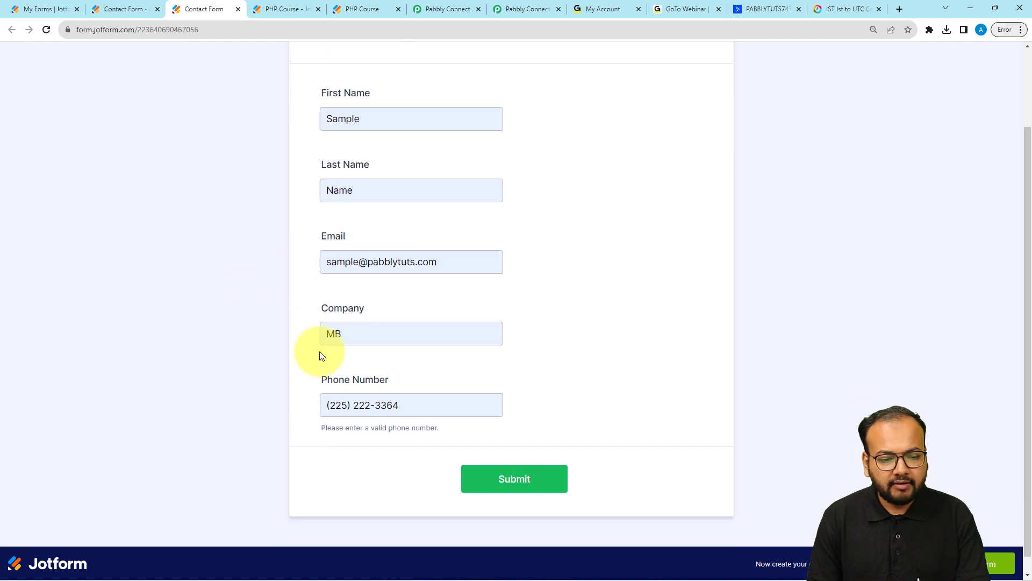
{"action": "left_click", "coordinate": [477, 467]}
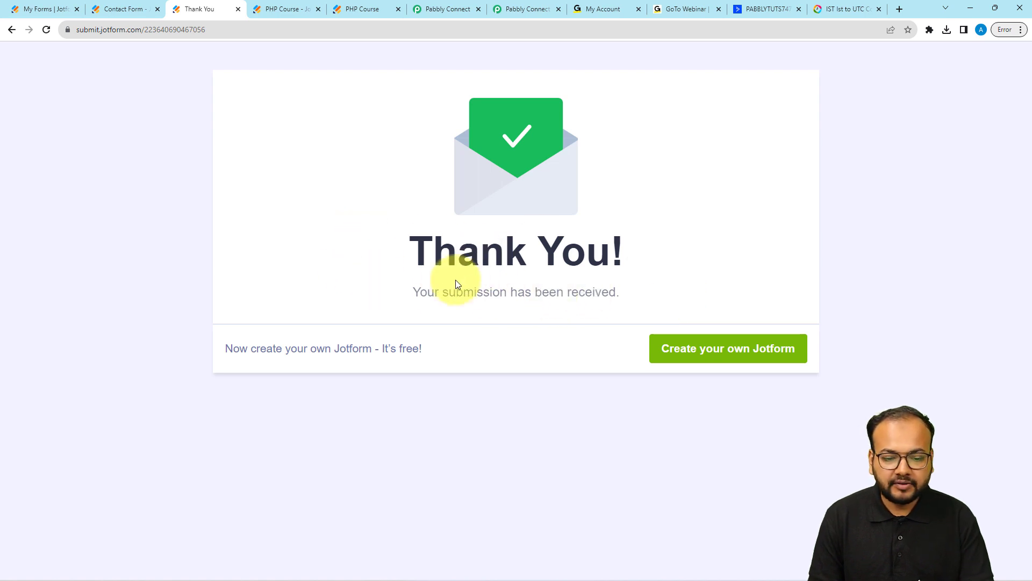
Switch to Pabbly Connect and check the captured webhook response for the submitted name, email, company and phone fields.
{"action": "left_click", "coordinate": [430, 10]}
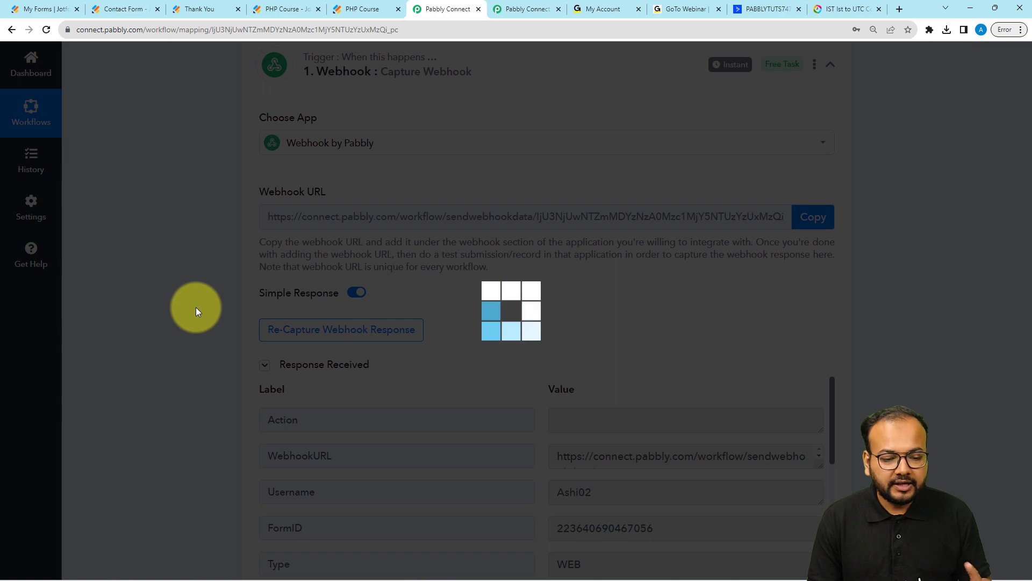
{"action": "scroll", "coordinate": [196, 308], "scroll_direction": "down", "scroll_amount": 5}
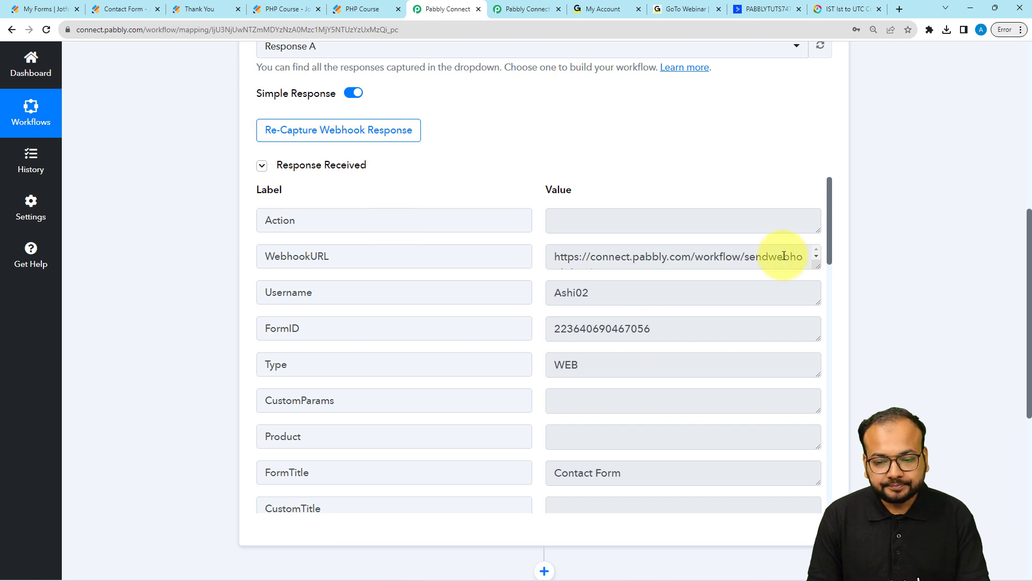
{"action": "left_click_drag", "start_coordinate": [829, 229], "coordinate": [828, 438]}
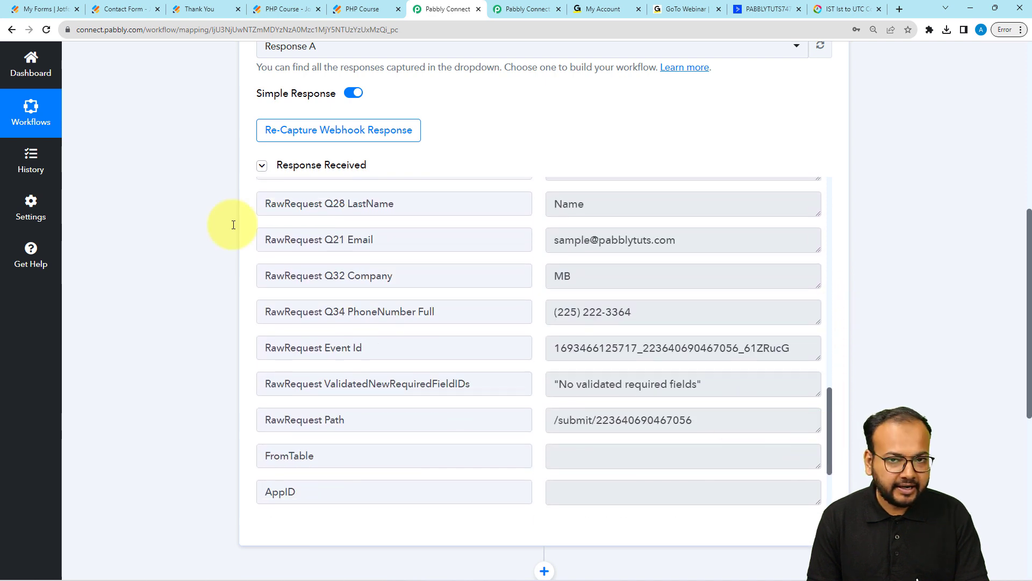
{"action": "scroll", "coordinate": [409, 282], "scroll_direction": "up", "scroll_amount": 1}
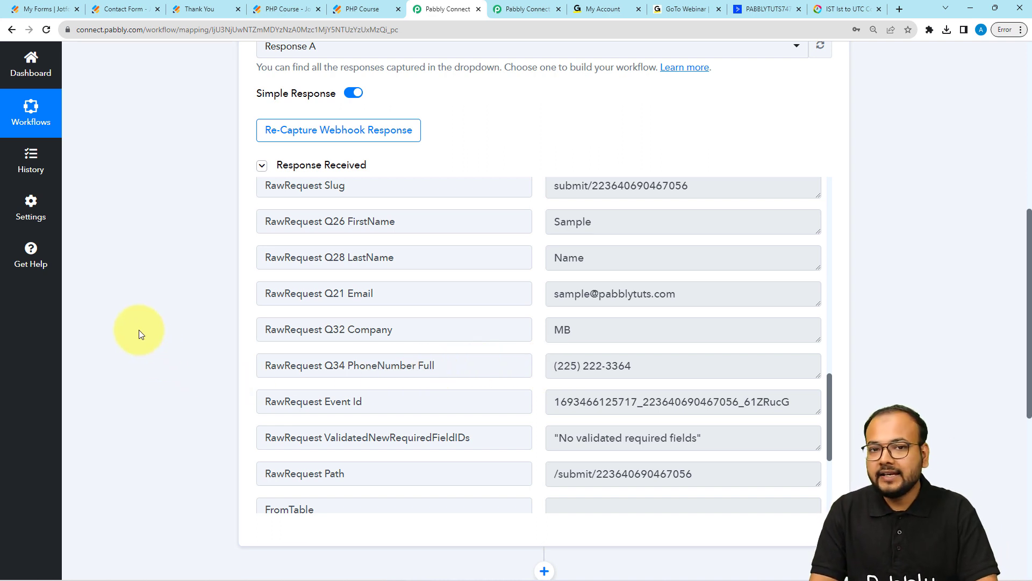
Search for "goto" in the workflow's second step and choose GoToWebinar as its action app.
{"action": "scroll", "coordinate": [139, 330], "scroll_direction": "down", "scroll_amount": 5}
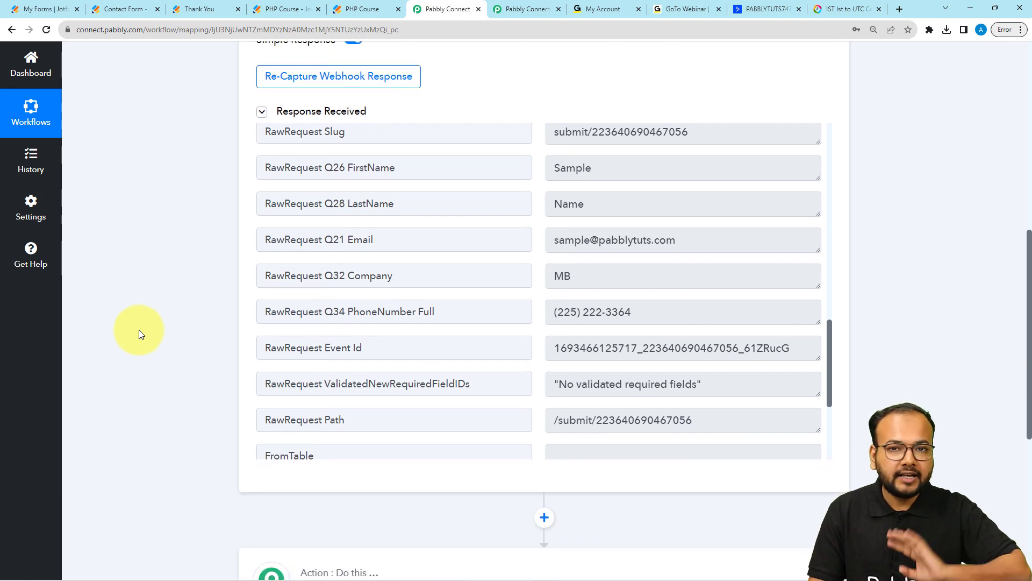
{"action": "scroll", "coordinate": [138, 330], "scroll_direction": "down", "scroll_amount": 2}
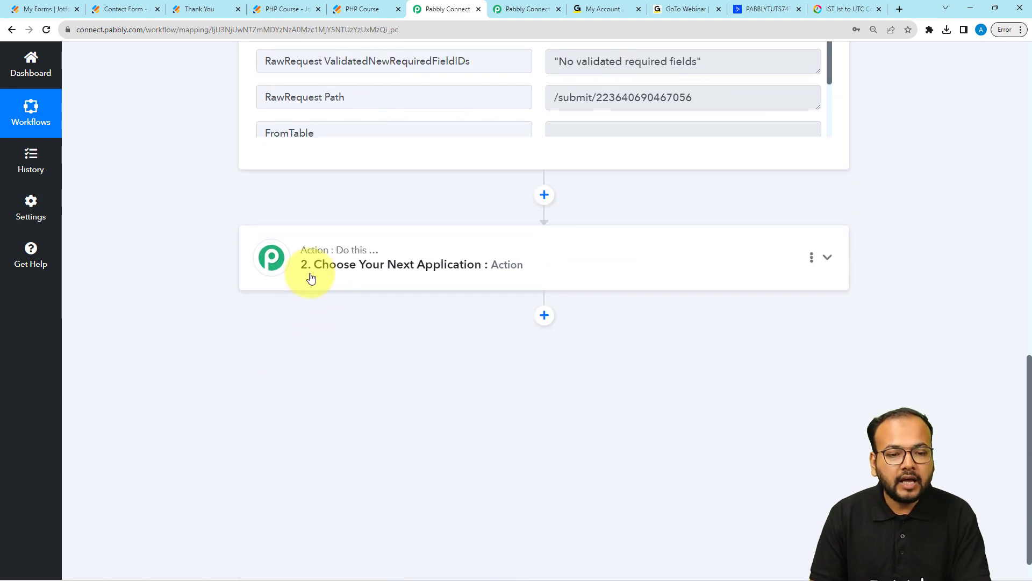
{"action": "scroll", "coordinate": [337, 265], "scroll_direction": "down", "scroll_amount": 1}
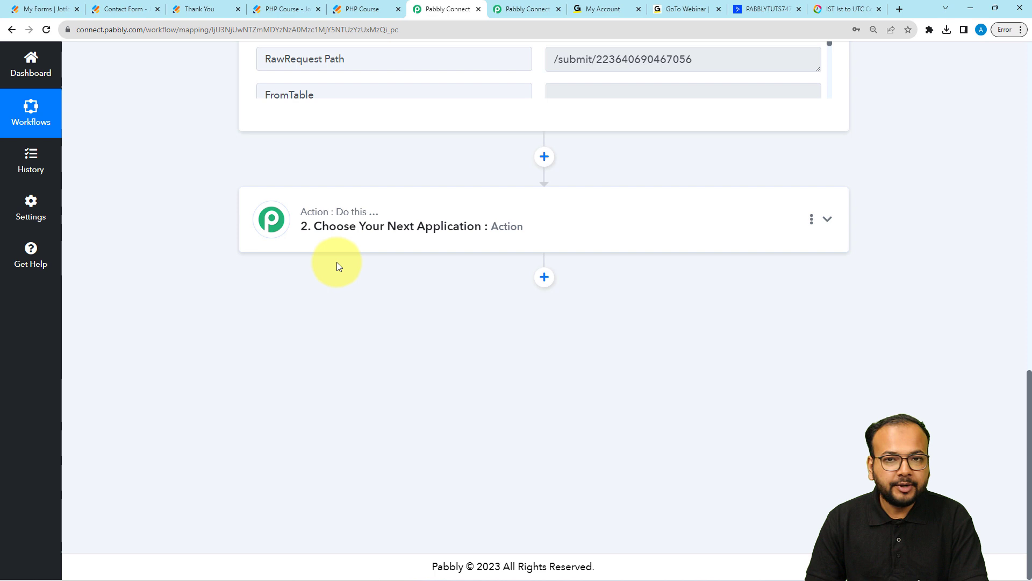
{"action": "left_click", "coordinate": [375, 228]}
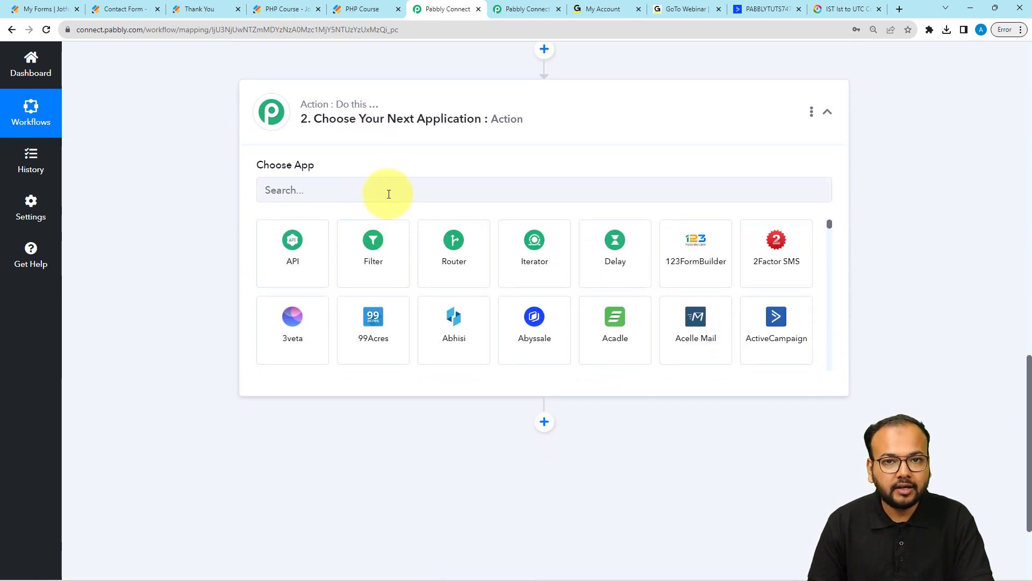
{"action": "left_click", "coordinate": [389, 194]}
{"action": "type", "text": "g"}
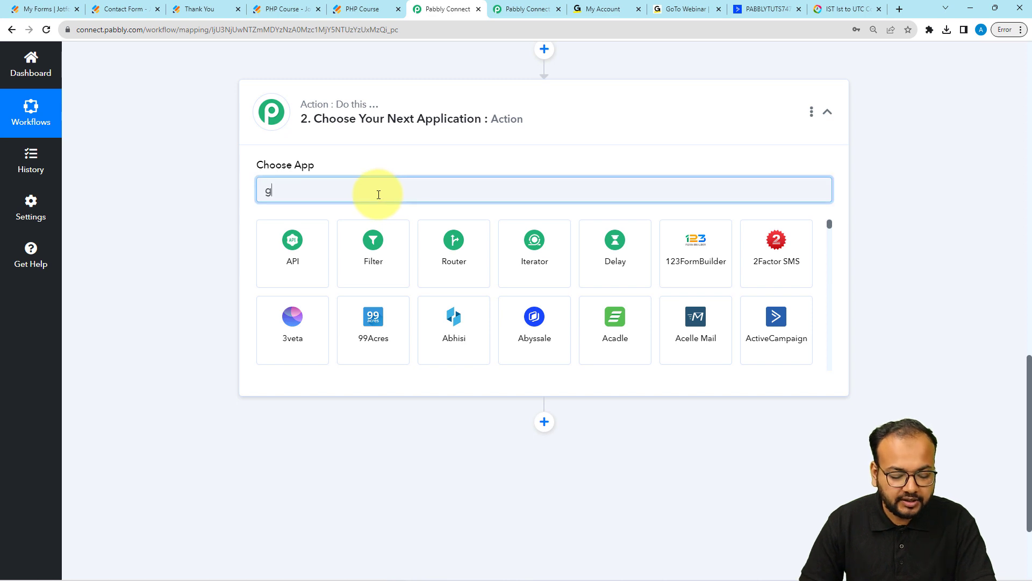
{"action": "type", "text": "oto"}
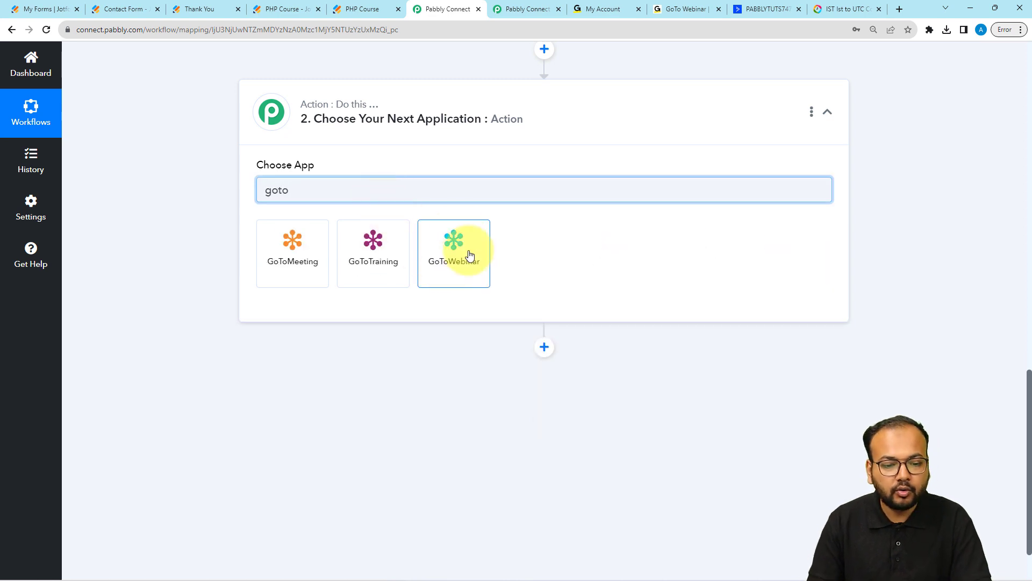
{"action": "left_click", "coordinate": [469, 254]}
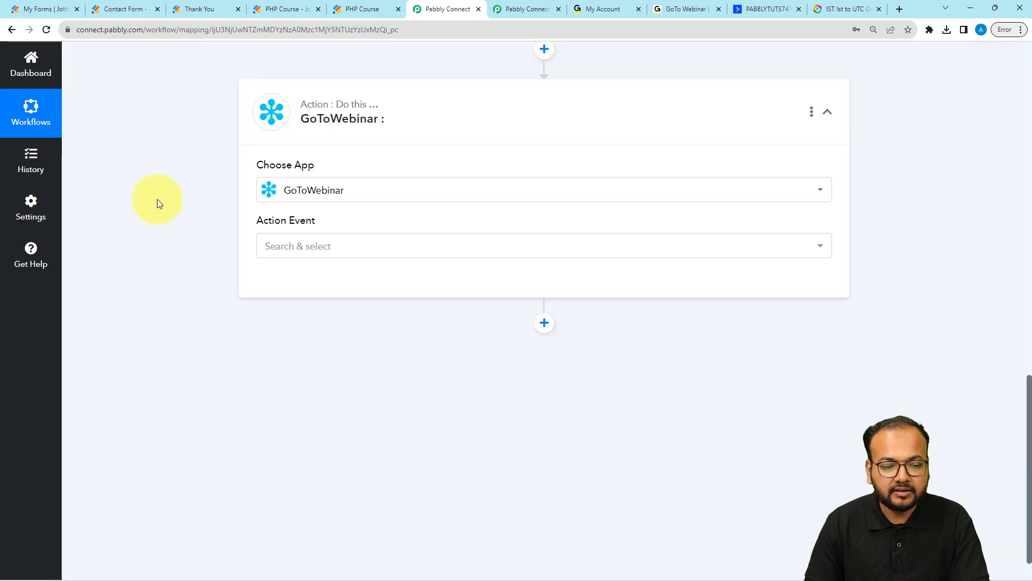
Set the GoToWebinar action event to Create Registrant and start adding a new account connection.
{"action": "scroll", "coordinate": [285, 260], "scroll_direction": "down", "scroll_amount": 1}
{"action": "left_click", "coordinate": [301, 208]}
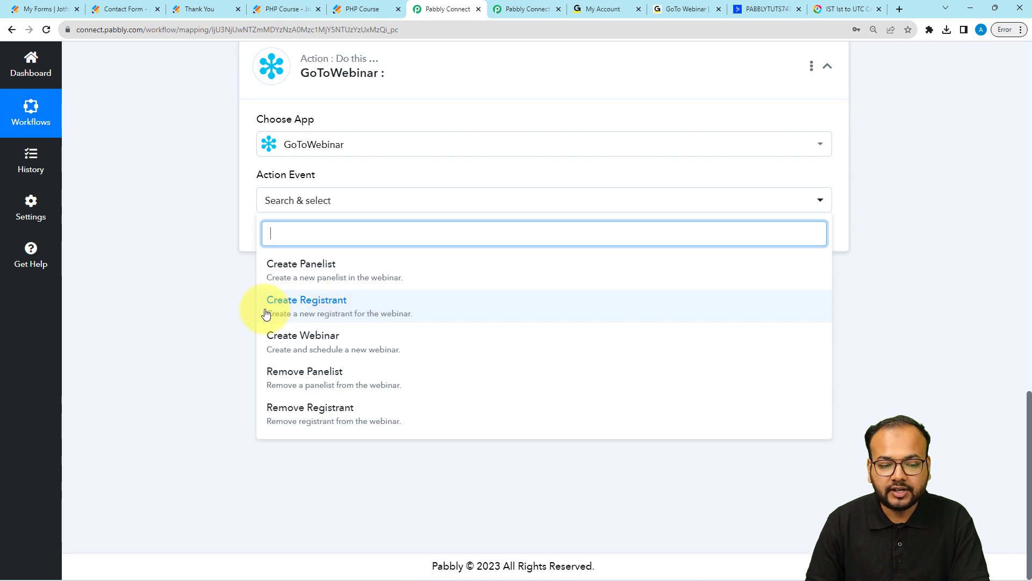
{"action": "left_click", "coordinate": [329, 313]}
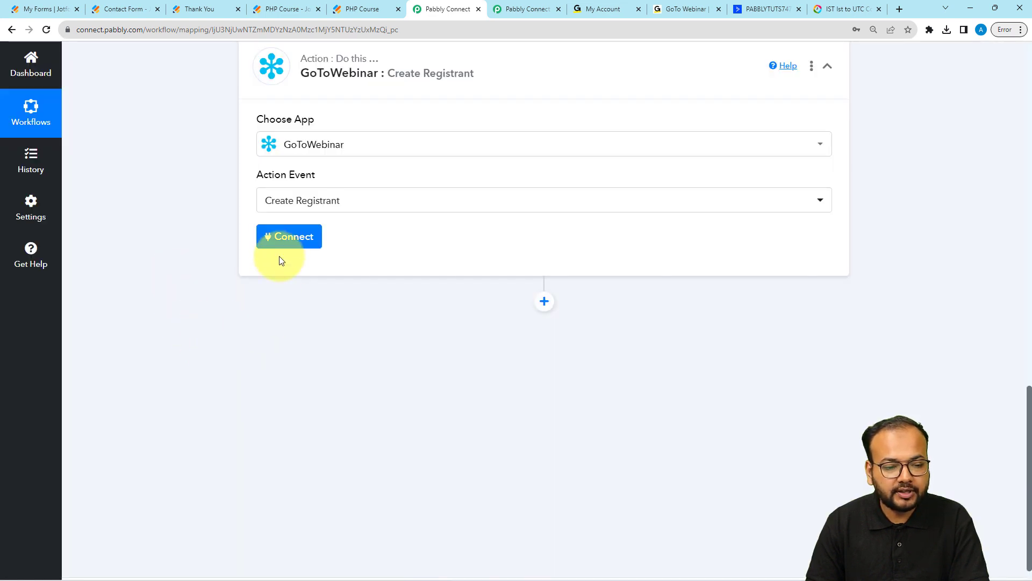
{"action": "left_click", "coordinate": [280, 245]}
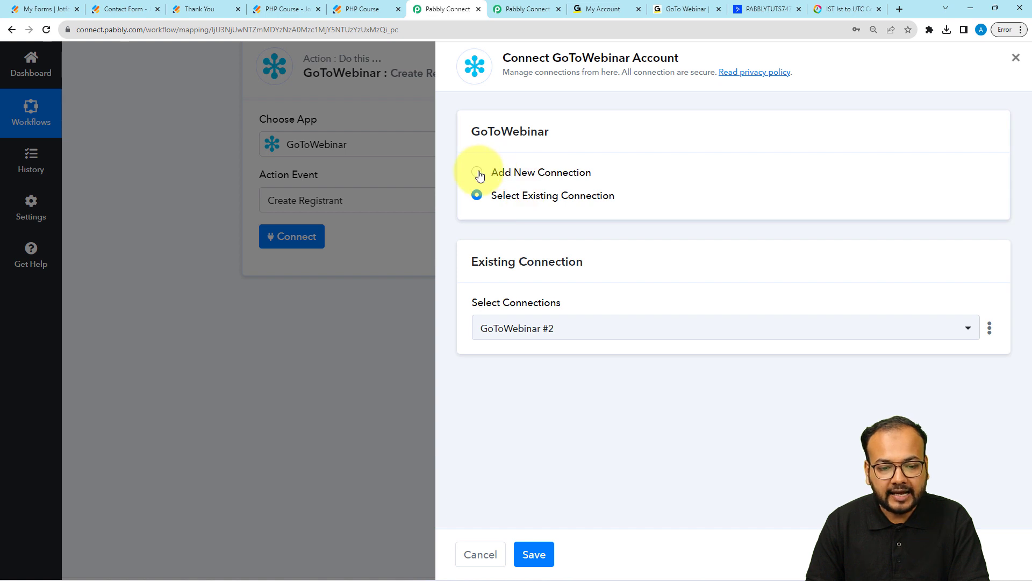
{"action": "left_click", "coordinate": [477, 174]}
{"action": "scroll", "coordinate": [628, 257], "scroll_direction": "down", "scroll_amount": 1}
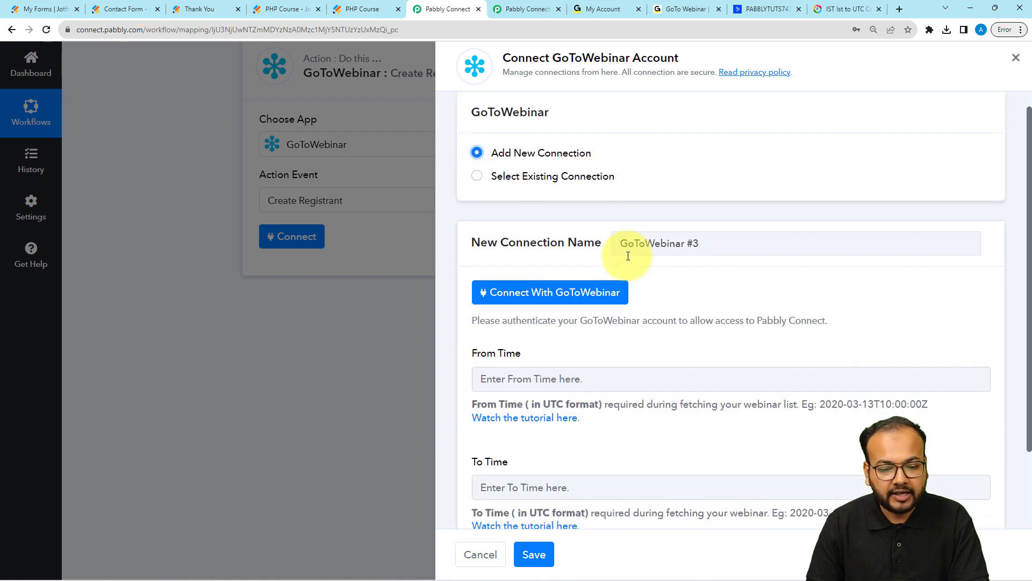
{"action": "scroll", "coordinate": [623, 259], "scroll_direction": "down", "scroll_amount": 2}
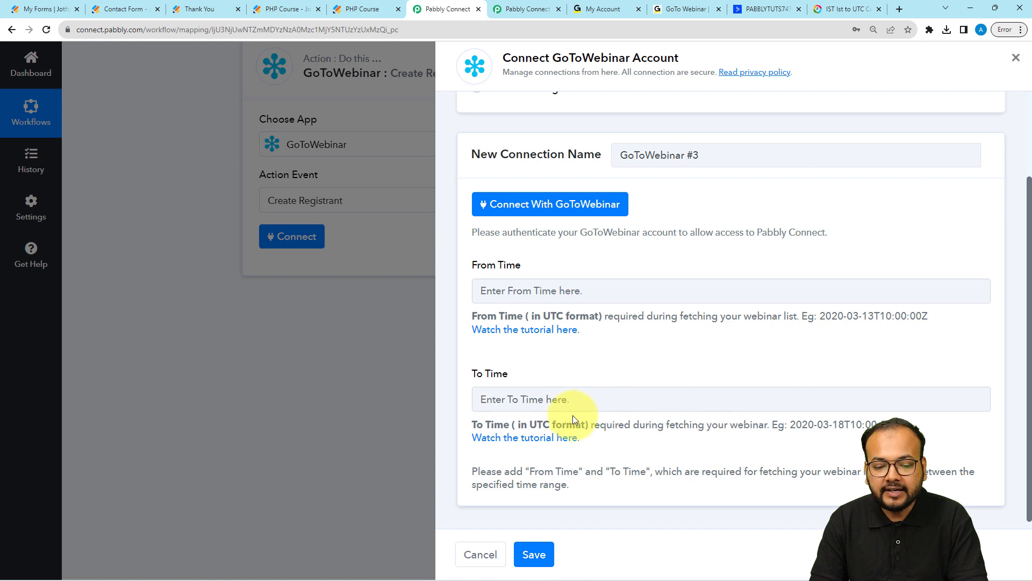
Copy the example UTC time 2020-03-18T10:00:00Z into both the To Time and From Time of the new connection.
{"action": "left_click_drag", "start_coordinate": [530, 424], "coordinate": [581, 424]}
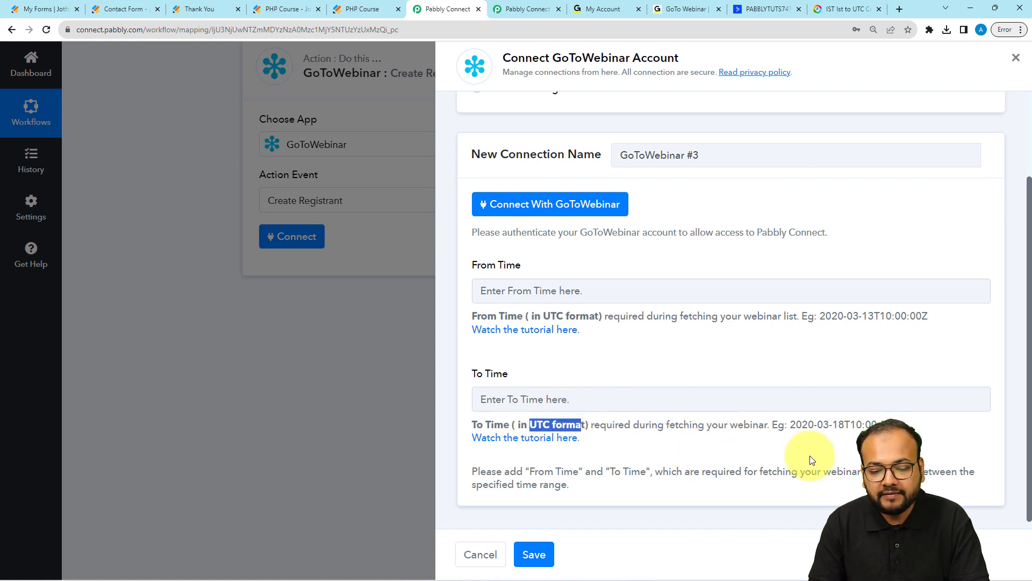
{"action": "left_click_drag", "start_coordinate": [795, 424], "coordinate": [907, 419]}
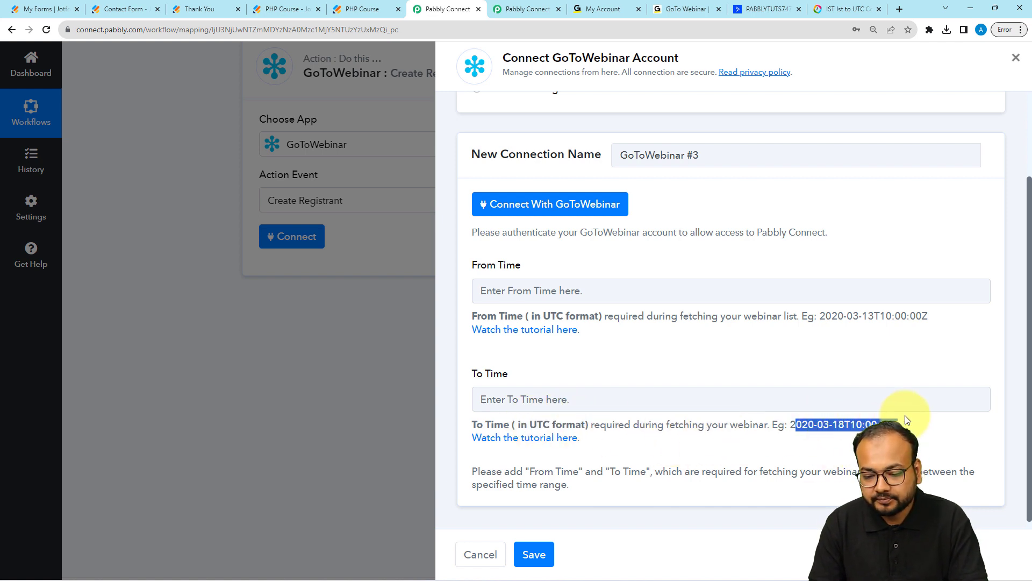
{"action": "left_click", "coordinate": [792, 424]}
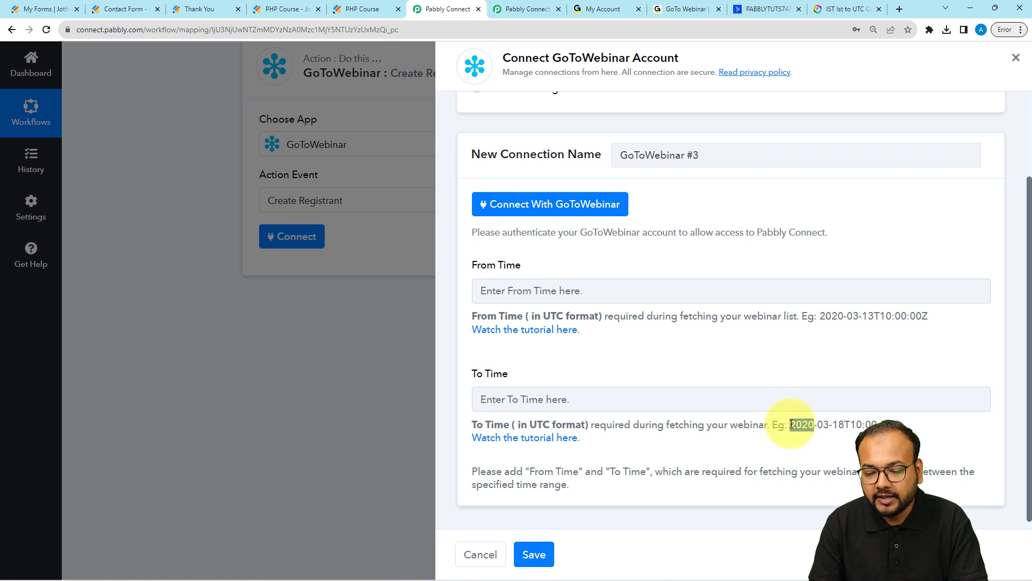
{"action": "left_click_drag", "start_coordinate": [791, 424], "coordinate": [903, 416]}
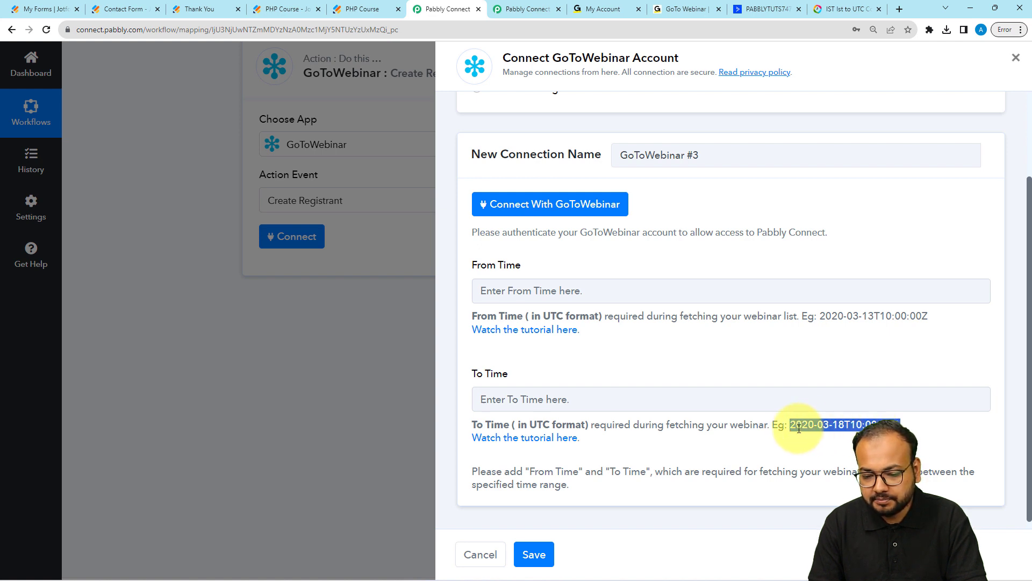
{"action": "right_click", "coordinate": [818, 426]}
{"action": "left_click", "coordinate": [822, 436]}
{"action": "left_click", "coordinate": [559, 399]}
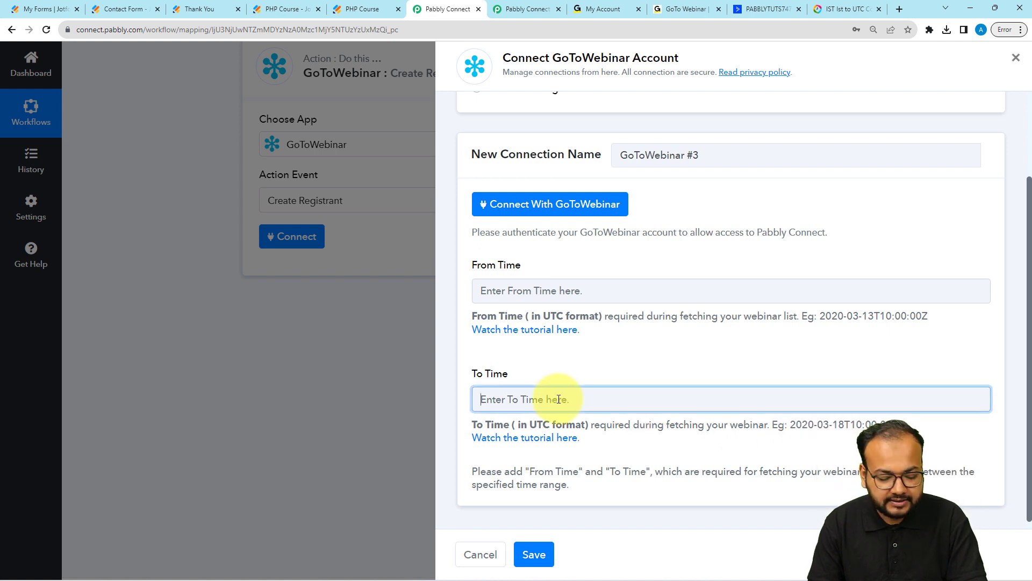
{"action": "key", "text": "ctrl+v"}
{"action": "left_click", "coordinate": [511, 285]}
{"action": "key", "text": "ctrl+v"}
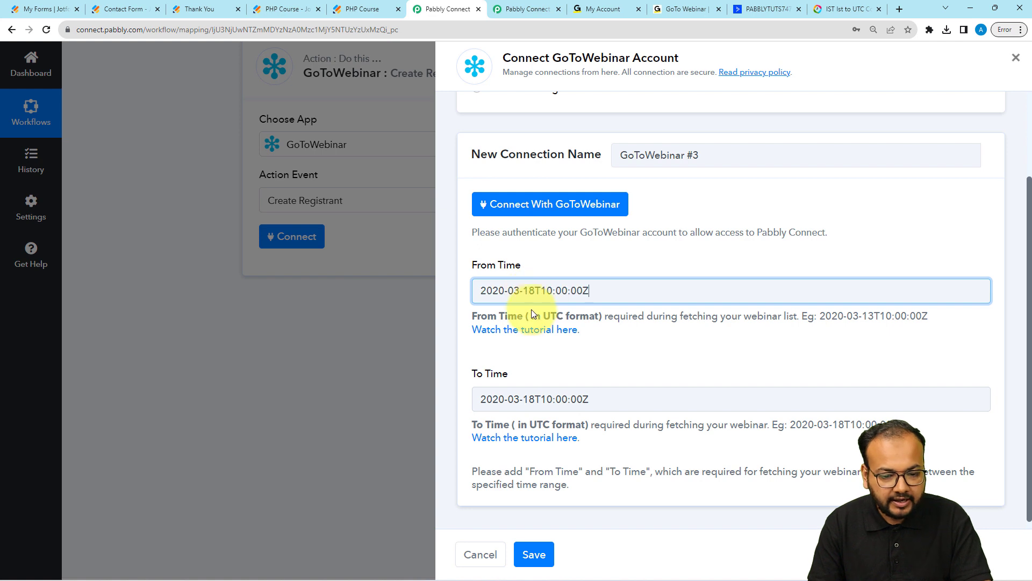
{"action": "left_click", "coordinate": [541, 352]}
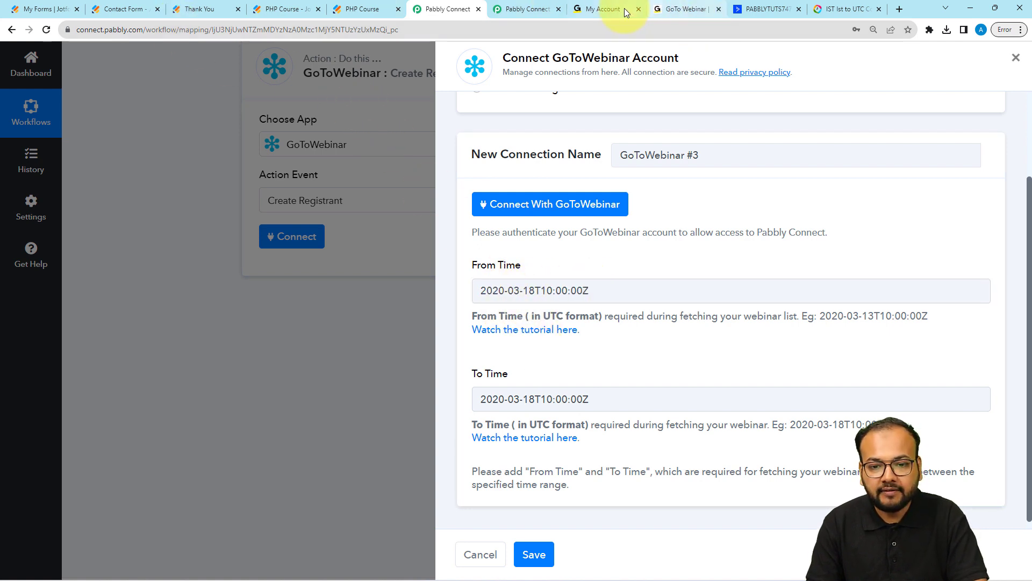
Switch to the GoTo Webinar dashboard and check the date and time of the upcoming PHP Course webinar.
{"action": "left_click", "coordinate": [675, 11]}
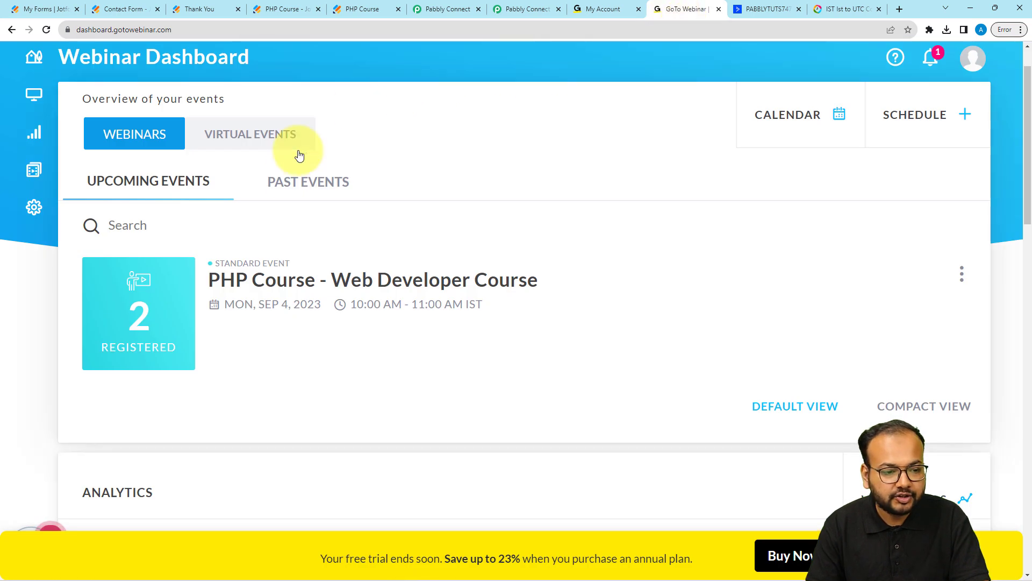
{"action": "scroll", "coordinate": [576, 350], "scroll_direction": "down", "scroll_amount": 2}
{"action": "scroll", "coordinate": [576, 350], "scroll_direction": "up", "scroll_amount": 3}
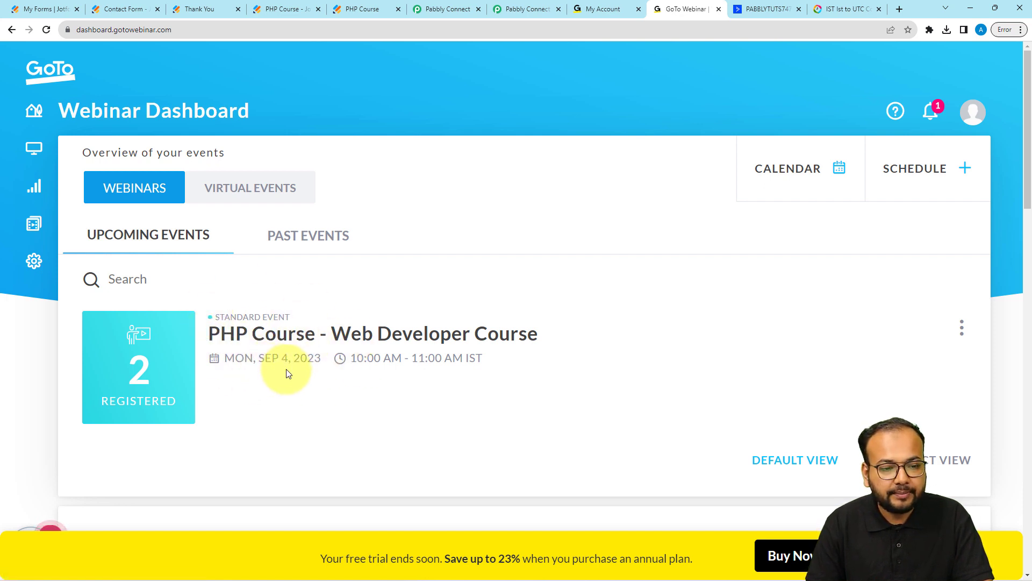
Return to Pabbly Connect and set the date in the connection's To Time to 2023-09-10.
{"action": "left_click", "coordinate": [450, 9]}
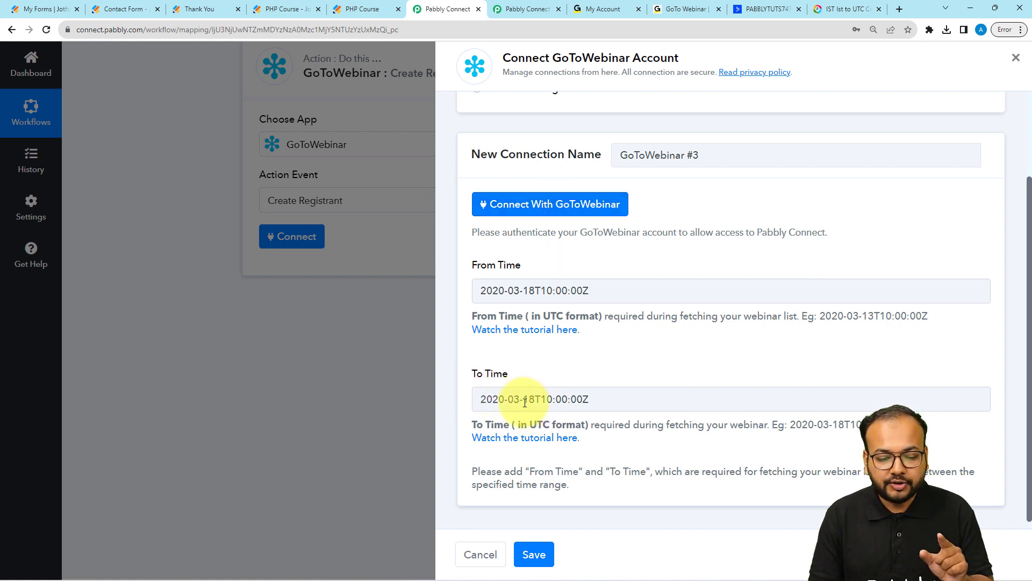
{"action": "left_click", "coordinate": [506, 402]}
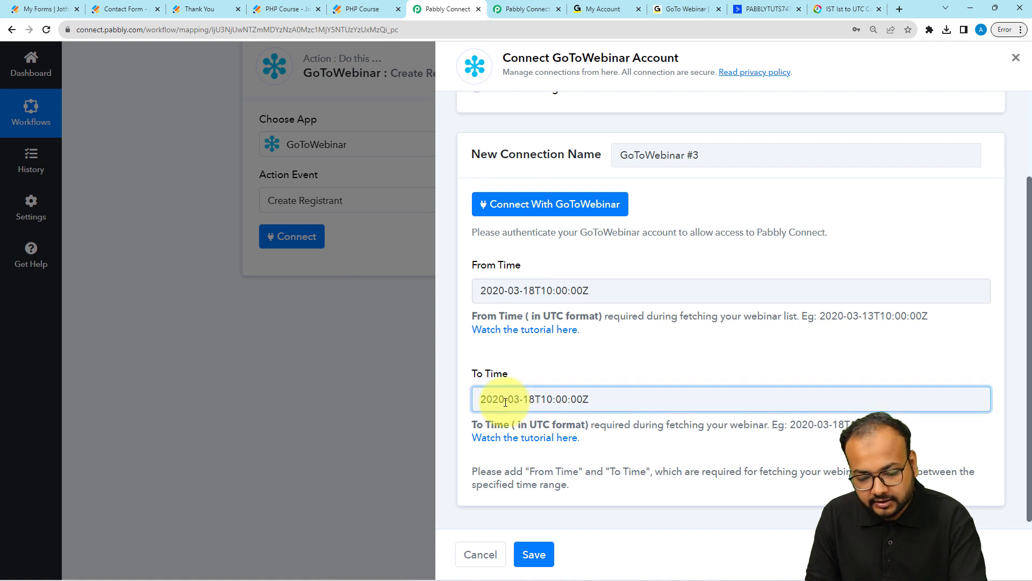
{"action": "key", "text": "BackSpace"}
{"action": "type", "text": "3"}
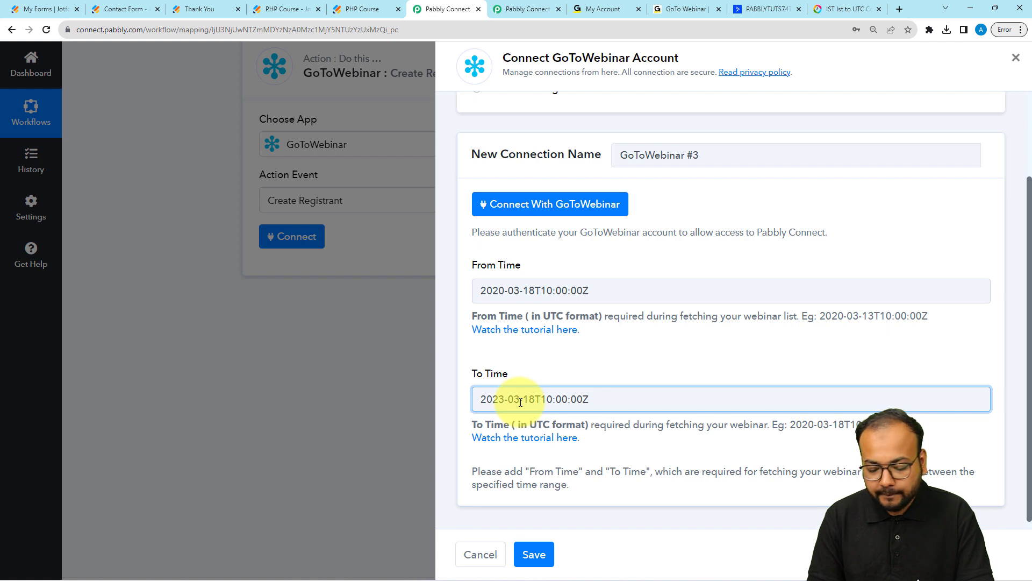
{"action": "key", "text": "BackSpace"}
{"action": "type", "text": "9"}
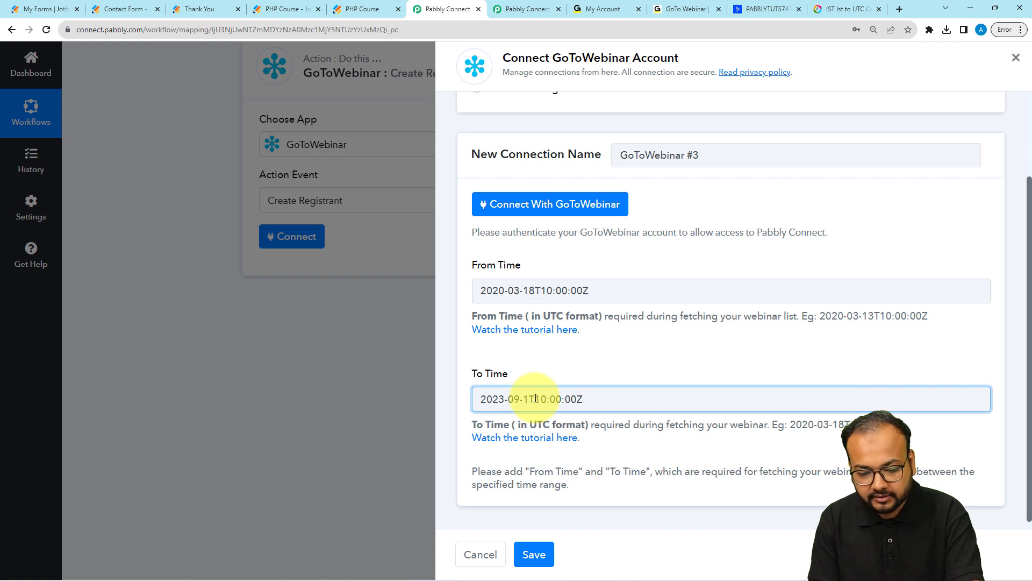
{"action": "key", "text": "BackSpace"}
{"action": "type", "text": "0"}
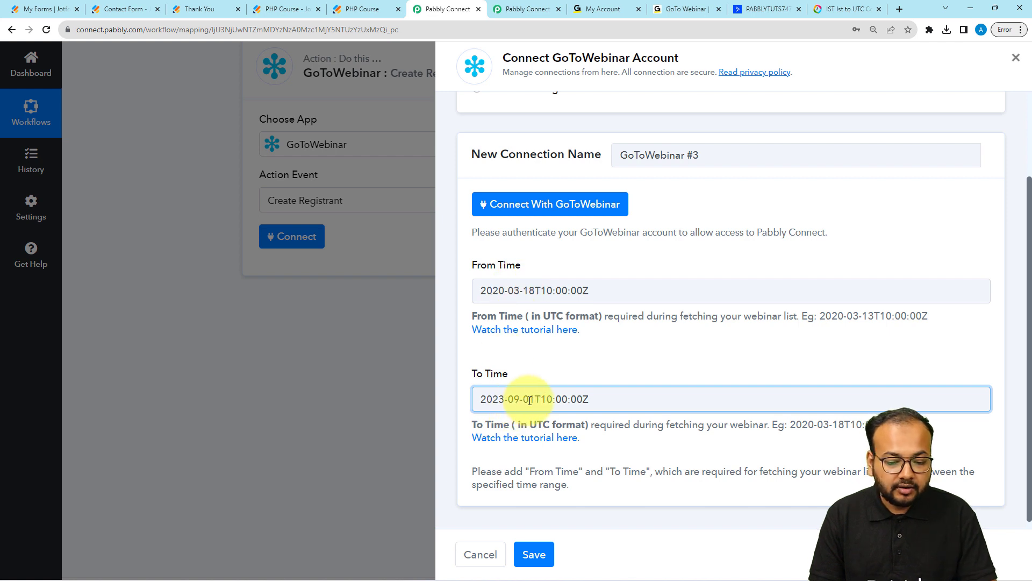
{"action": "key", "text": "BackSpace"}
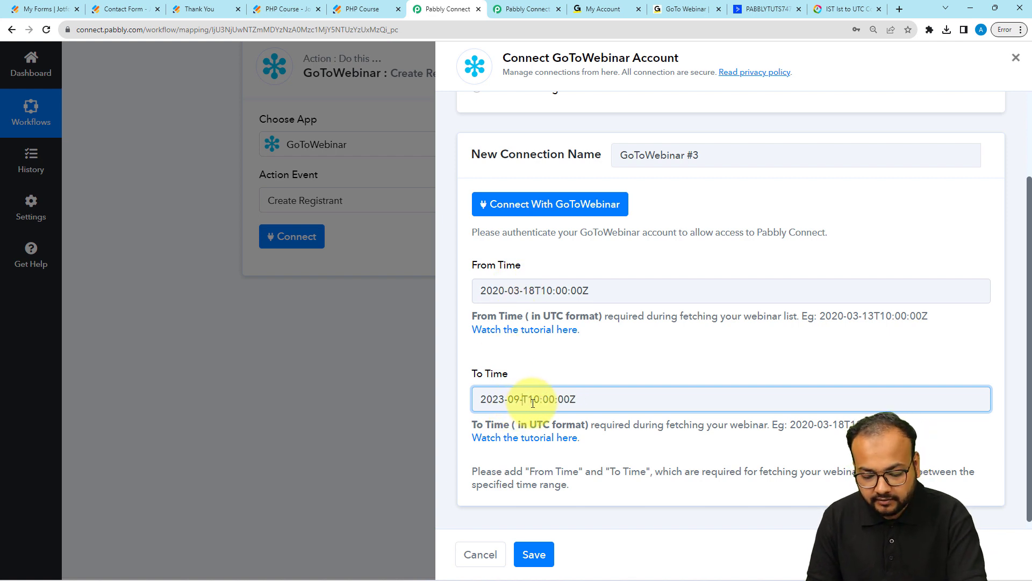
{"action": "type", "text": "10"}
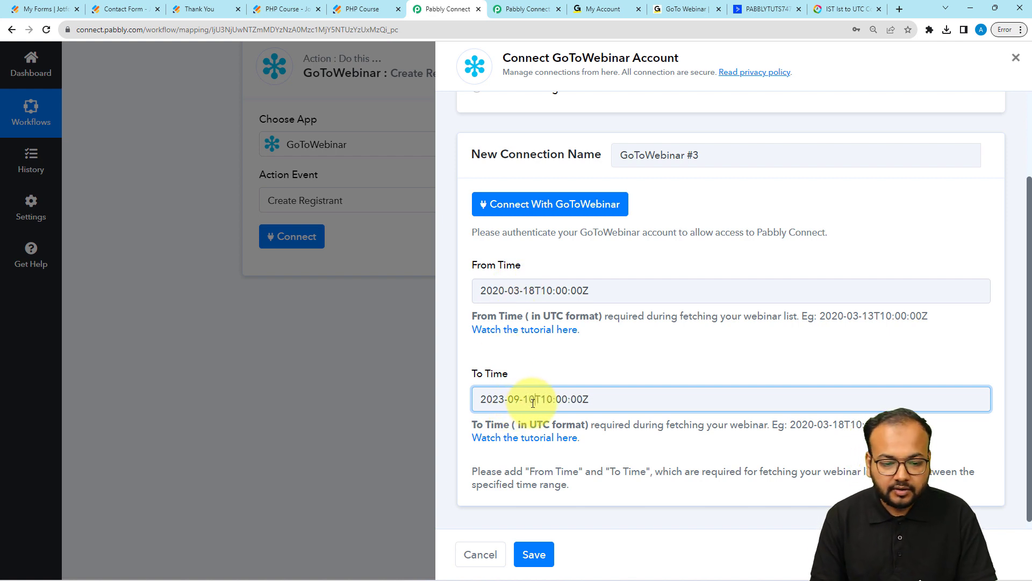
Set the date in the connection's From Time to 2023-09-01.
{"action": "left_click", "coordinate": [519, 291]}
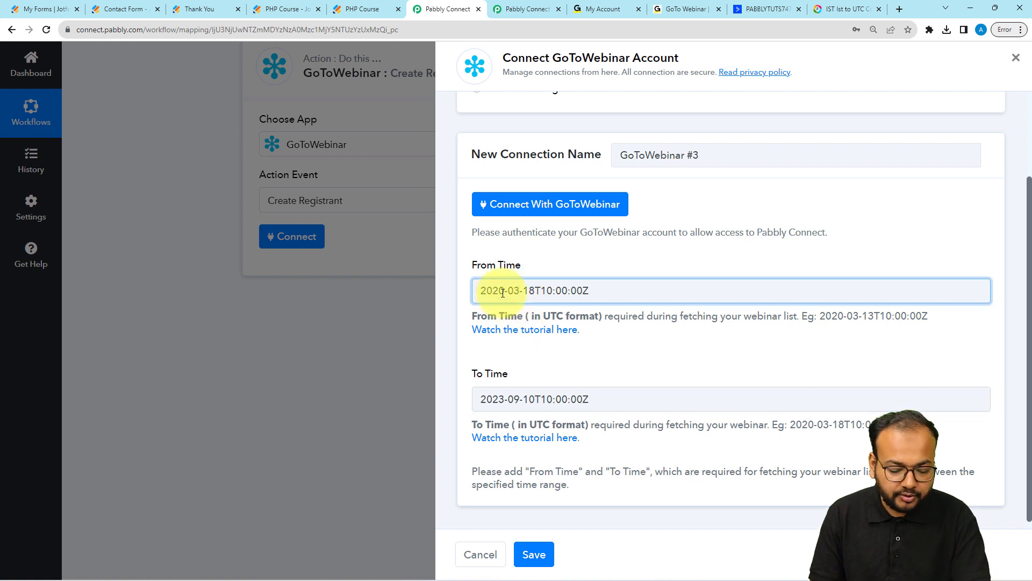
{"action": "key", "text": "BackSpace"}
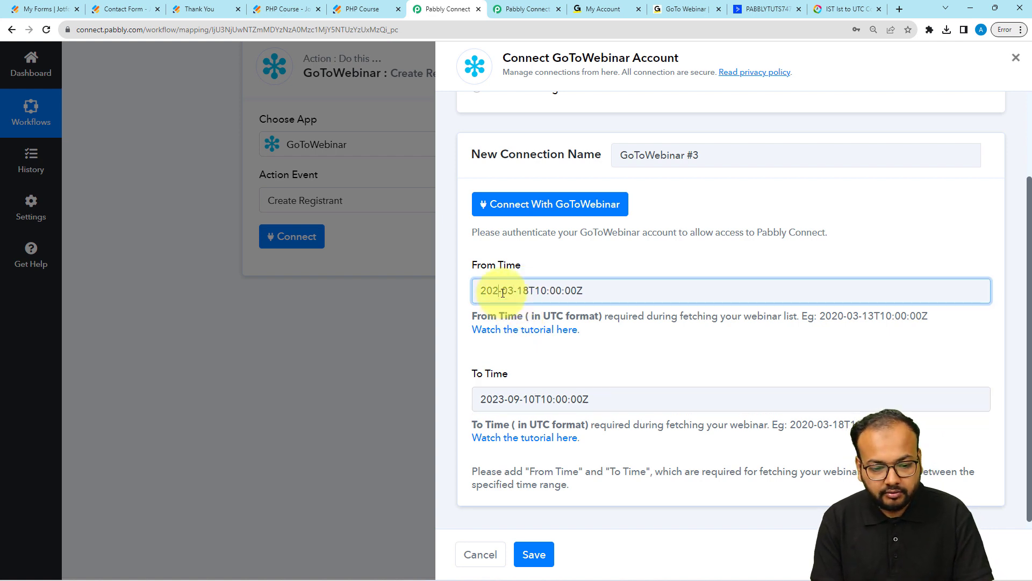
{"action": "type", "text": "3"}
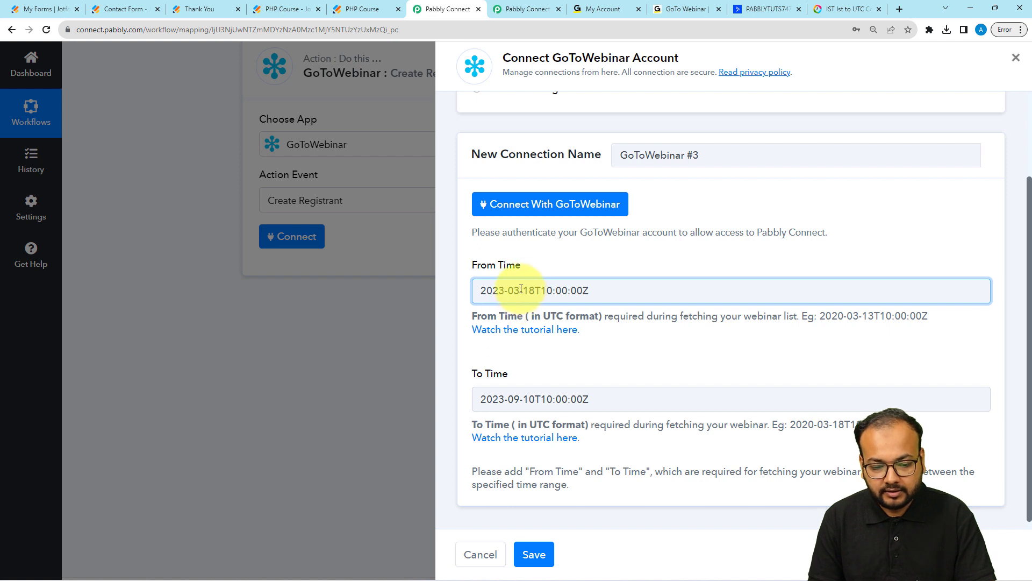
{"action": "left_click", "coordinate": [520, 291]}
{"action": "key", "text": "BackSpace"}
{"action": "type", "text": "9"}
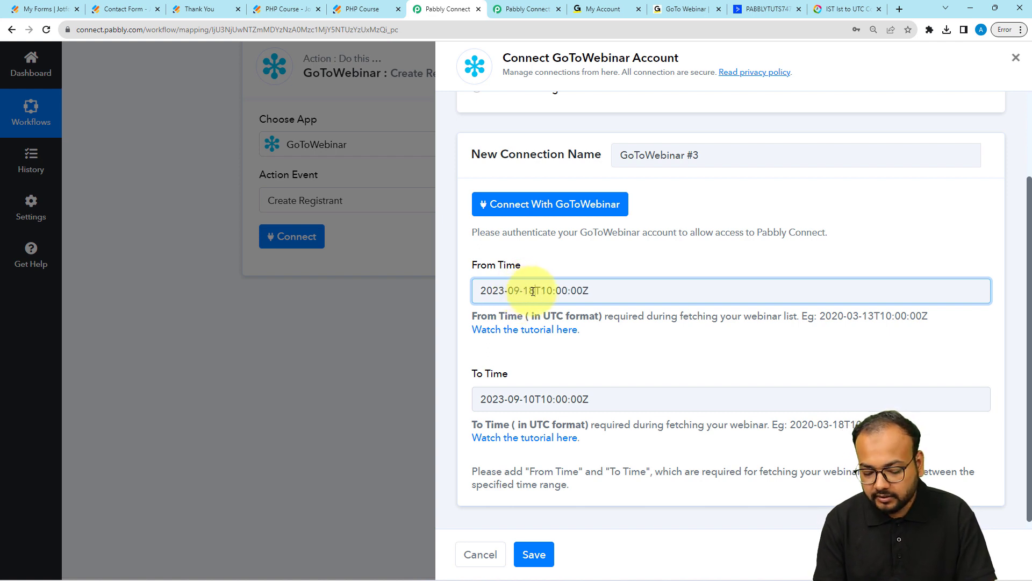
{"action": "left_click", "coordinate": [533, 291]}
{"action": "key", "text": "BackSpace"}
{"action": "key", "text": "BackSpace"}
{"action": "type", "text": "01"}
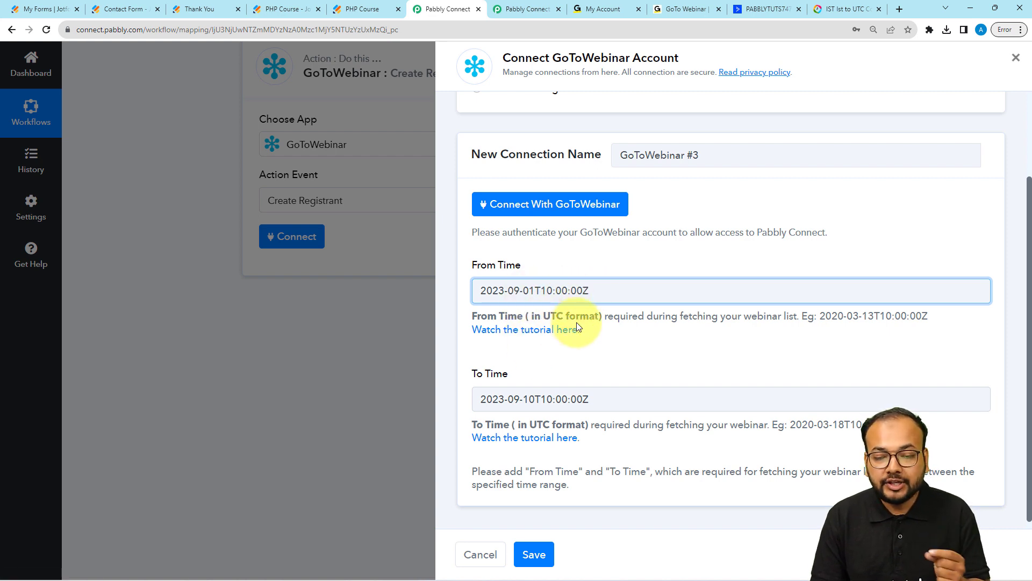
Compare the PHP Course webinar's date and time on the GoTo Webinar dashboard with the connection's From Time and To Time range.
{"action": "left_click", "coordinate": [693, 12]}
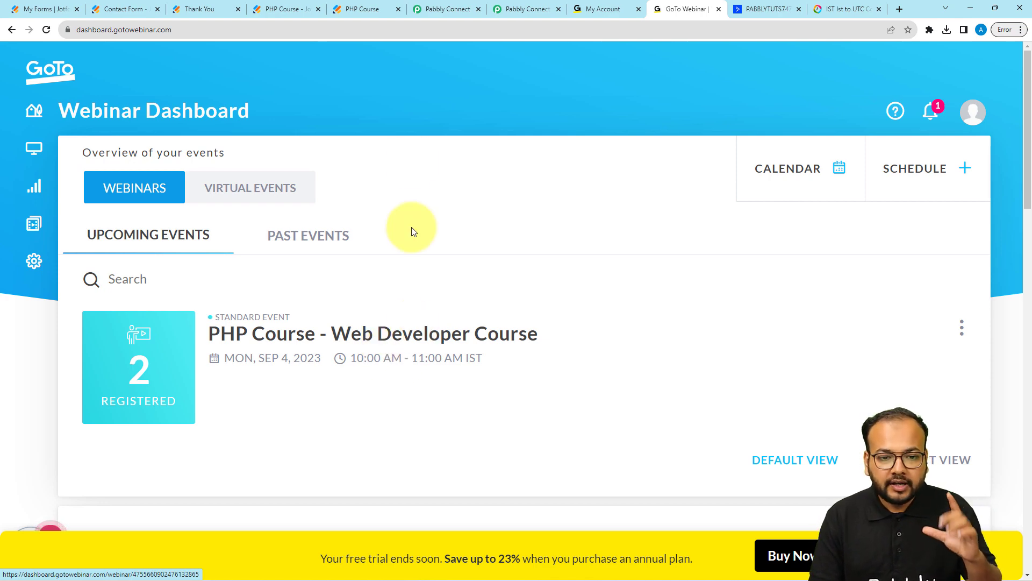
{"action": "left_click", "coordinate": [423, 9]}
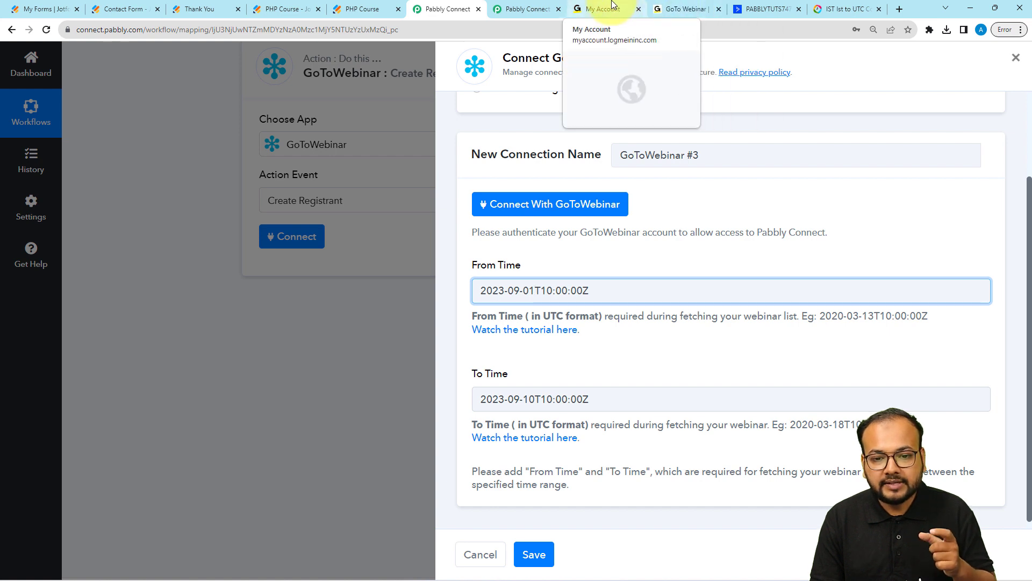
{"action": "left_click", "coordinate": [681, 9]}
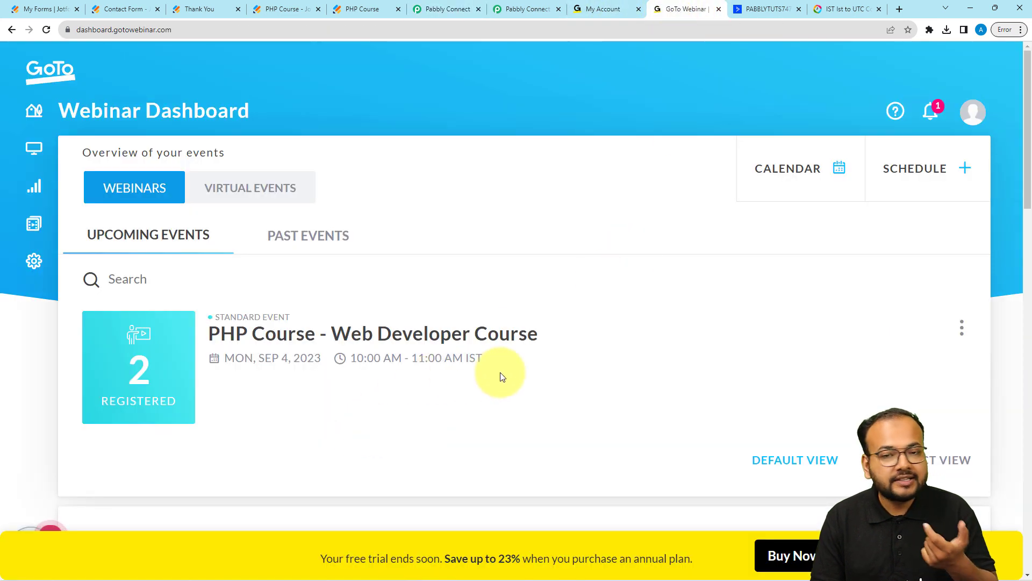
Convert 10:00 am IST to UTC in the Savvy Time converter and set the connection's From Time in Pabbly Connect to 2023-09-01T04:30:00Z.
{"action": "left_click", "coordinate": [840, 15]}
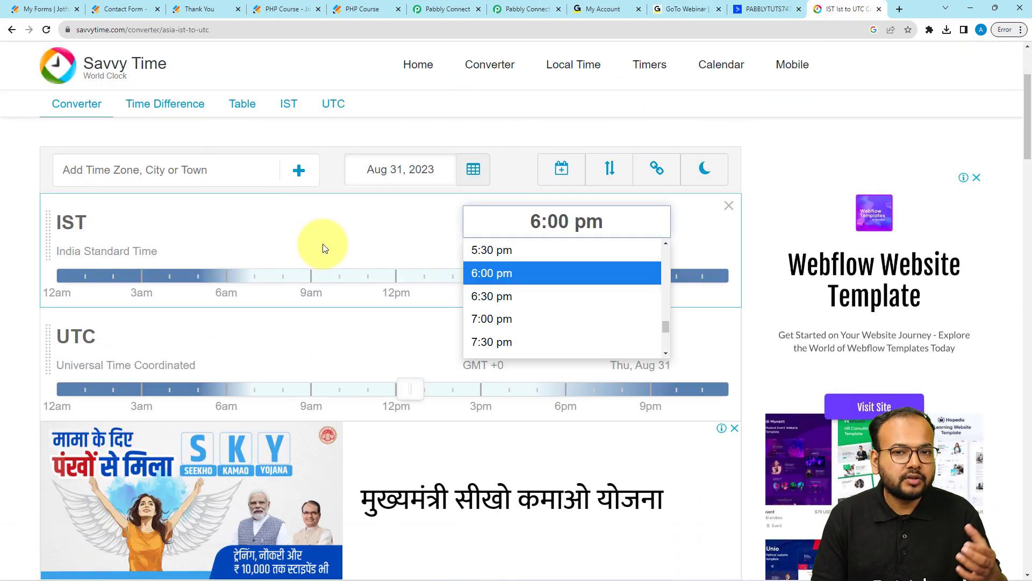
{"action": "left_click", "coordinate": [363, 232]}
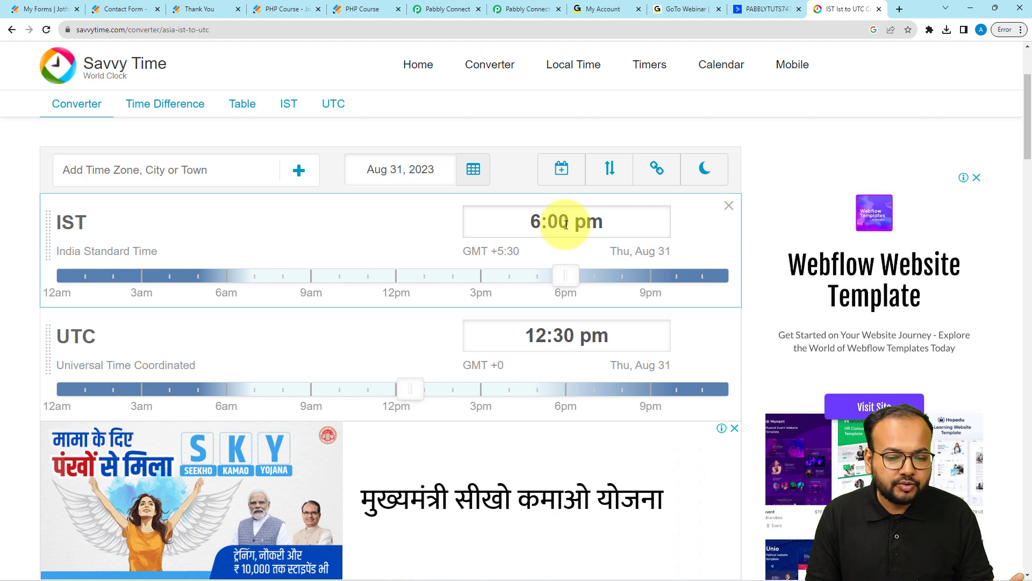
{"action": "left_click", "coordinate": [586, 221]}
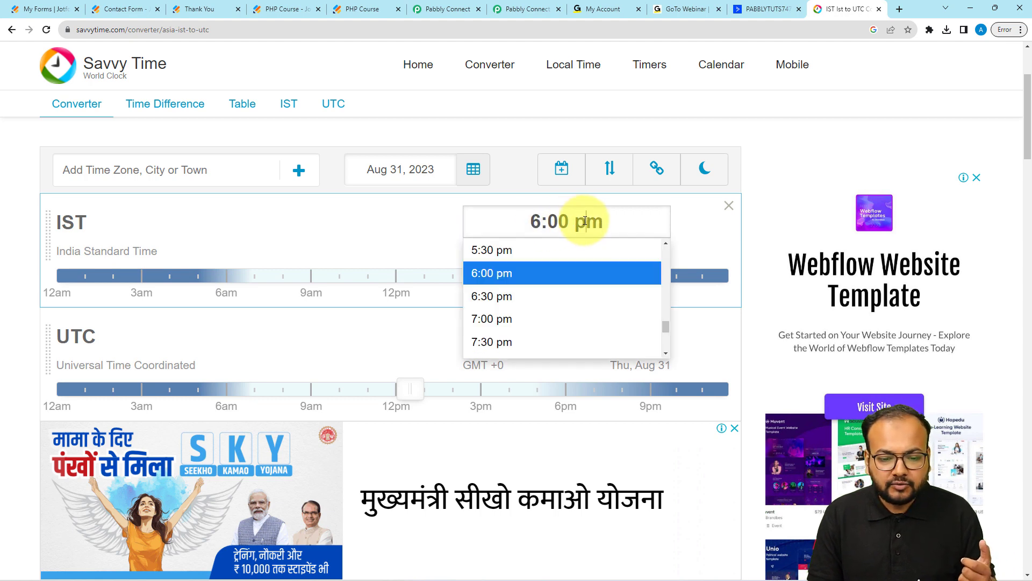
{"action": "scroll", "coordinate": [561, 296], "scroll_direction": "down", "scroll_amount": 1}
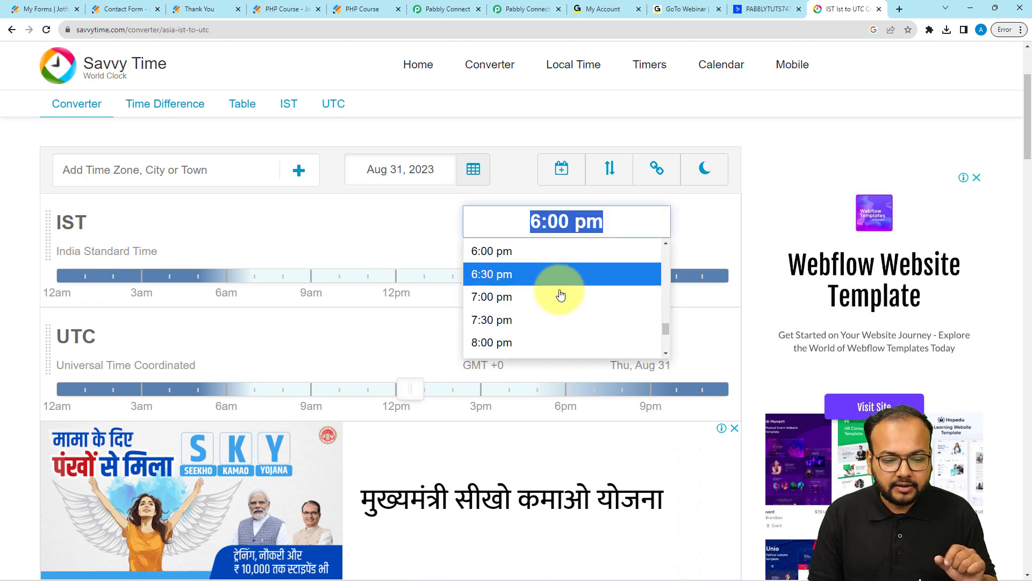
{"action": "scroll", "coordinate": [561, 296], "scroll_direction": "down", "scroll_amount": 4}
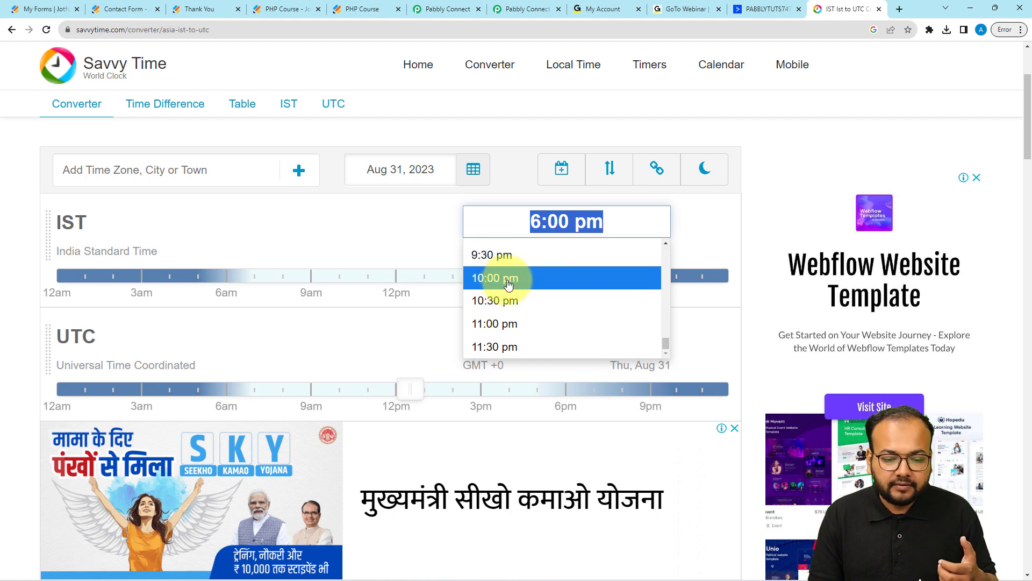
{"action": "scroll", "coordinate": [519, 296], "scroll_direction": "up", "scroll_amount": 12}
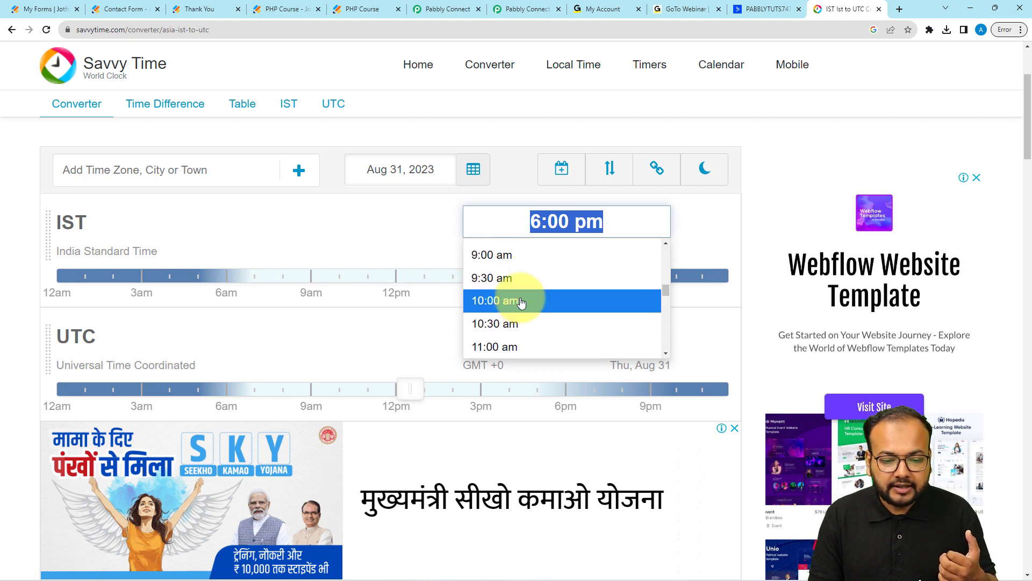
{"action": "left_click", "coordinate": [520, 304]}
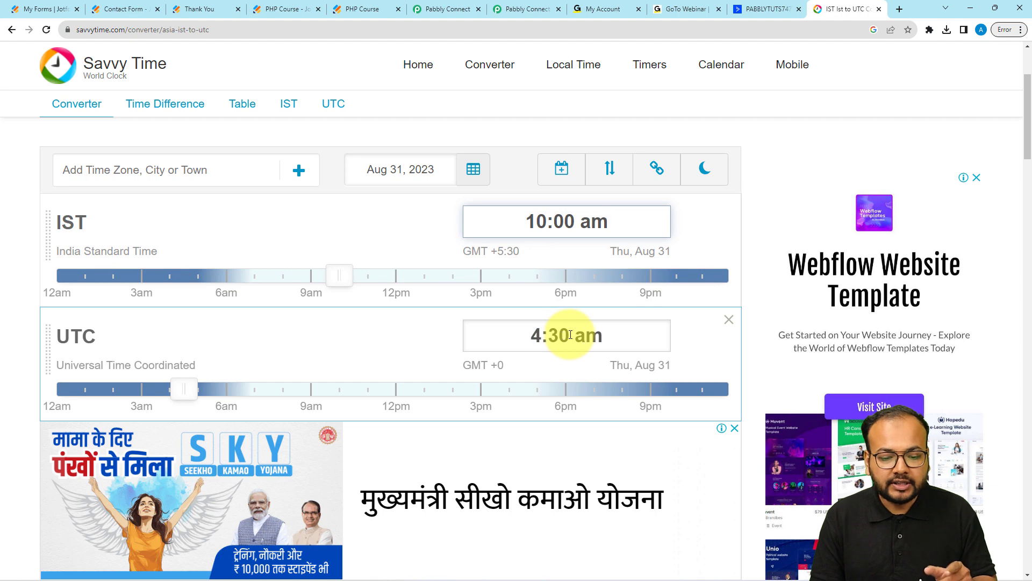
{"action": "left_click", "coordinate": [456, 12]}
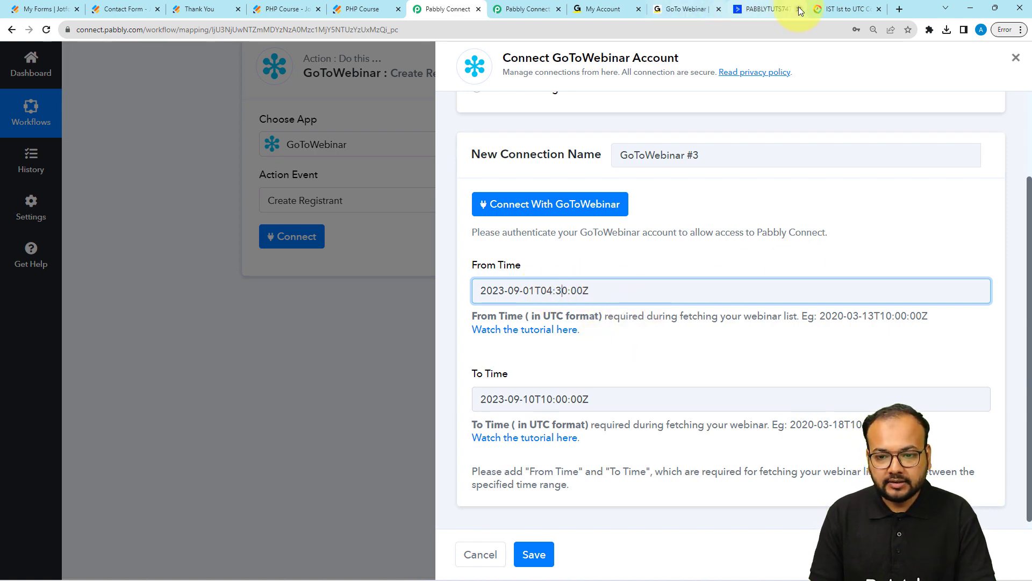
Convert 6:00 pm IST to UTC in Savvy Time and set the connection's To Time in Pabbly Connect to 2023-09-10T12:30:00Z.
{"action": "left_click", "coordinate": [828, 7]}
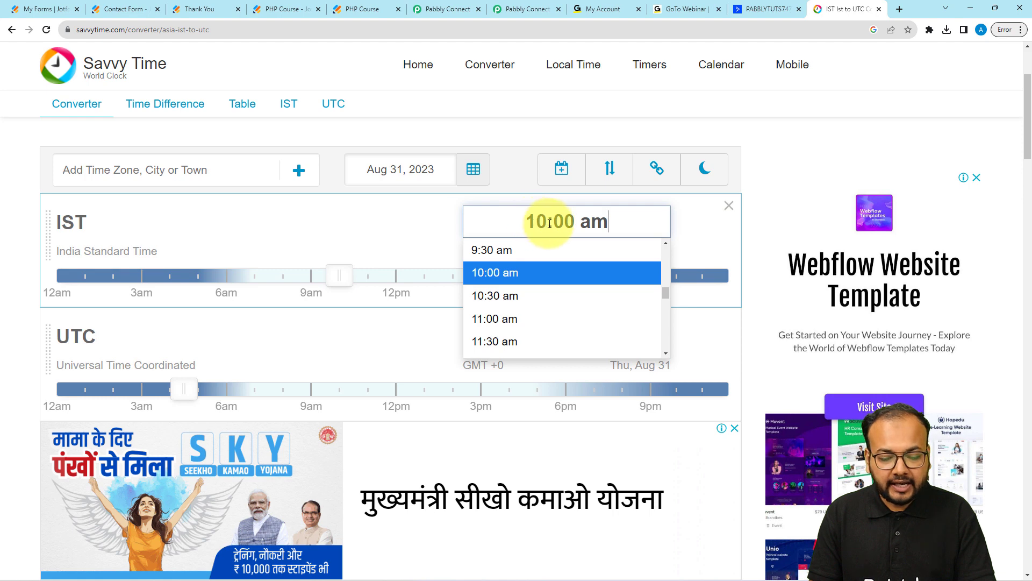
{"action": "scroll", "coordinate": [531, 311], "scroll_direction": "down", "scroll_amount": 4}
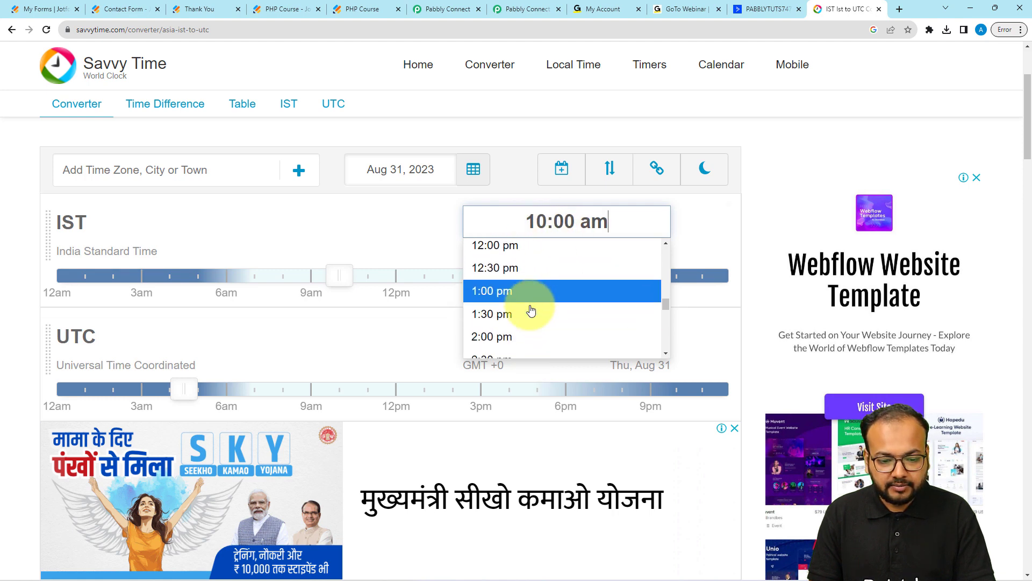
{"action": "scroll", "coordinate": [530, 310], "scroll_direction": "down", "scroll_amount": 3}
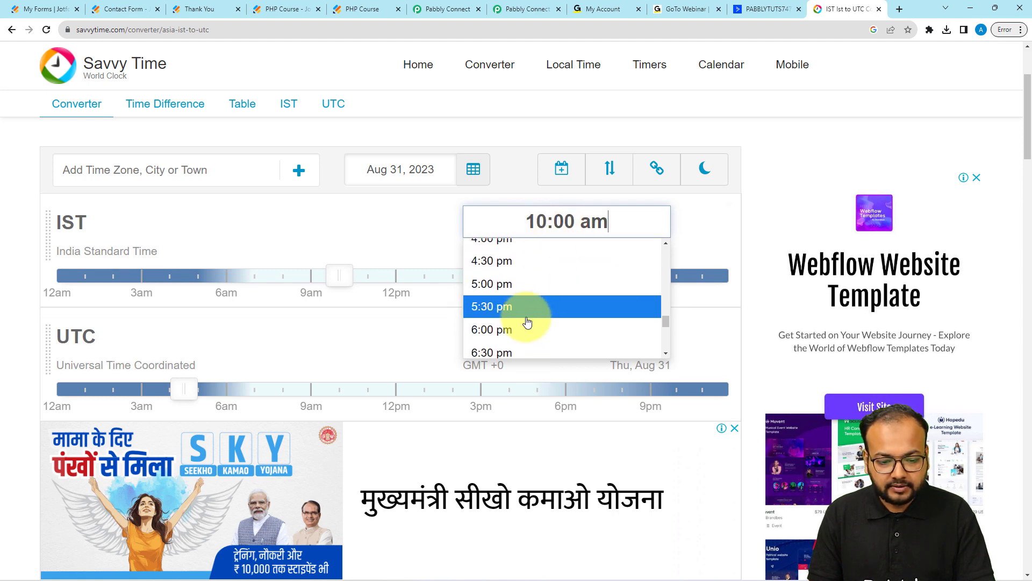
{"action": "left_click", "coordinate": [527, 327]}
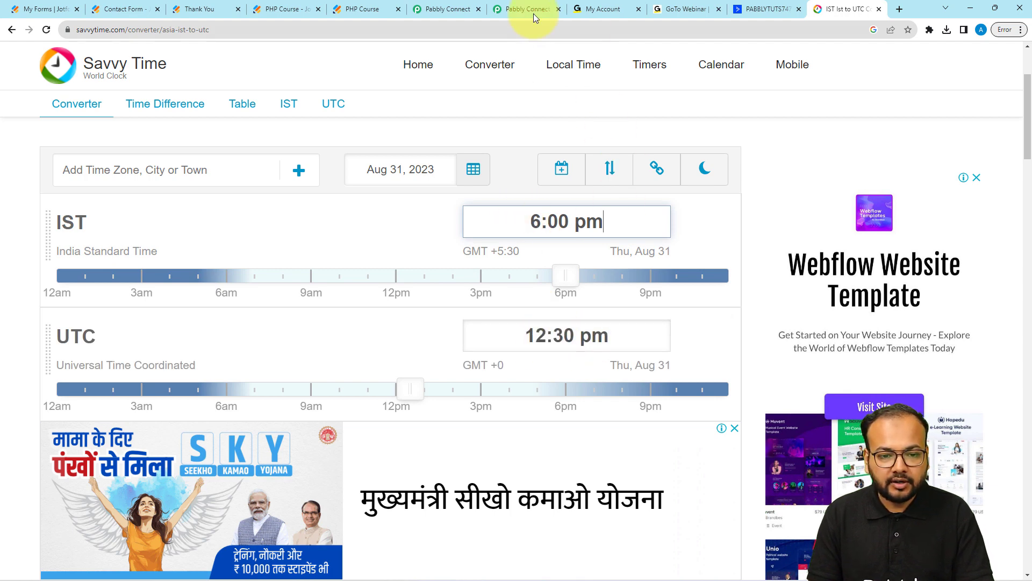
{"action": "left_click", "coordinate": [438, 7]}
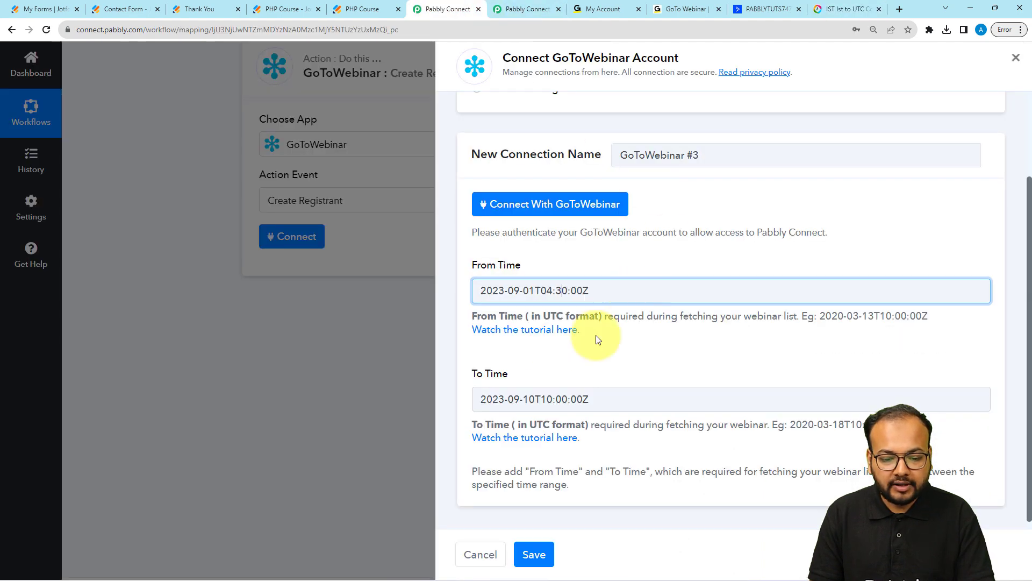
{"action": "left_click", "coordinate": [550, 400]}
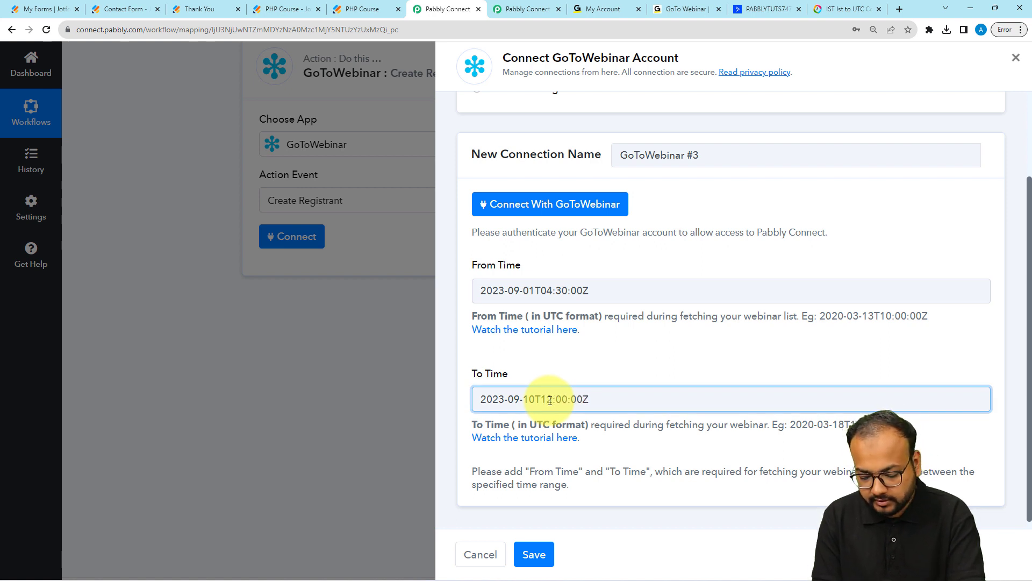
{"action": "left_click", "coordinate": [616, 363]}
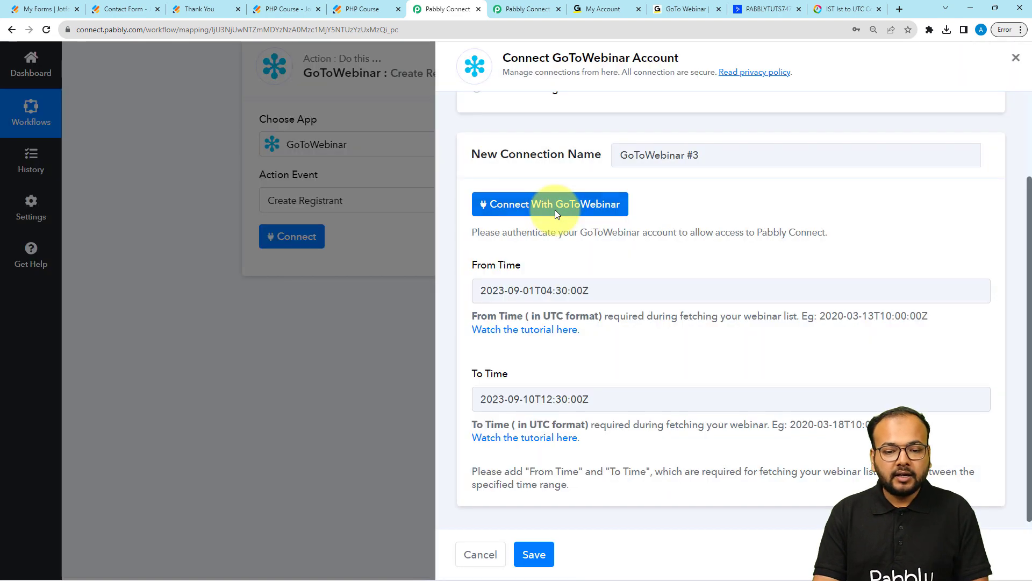
Authorize the GoToWebinar connection and keep PHP Course - Web Developer Course as the webinar for the registrant.
{"action": "left_click", "coordinate": [556, 211]}
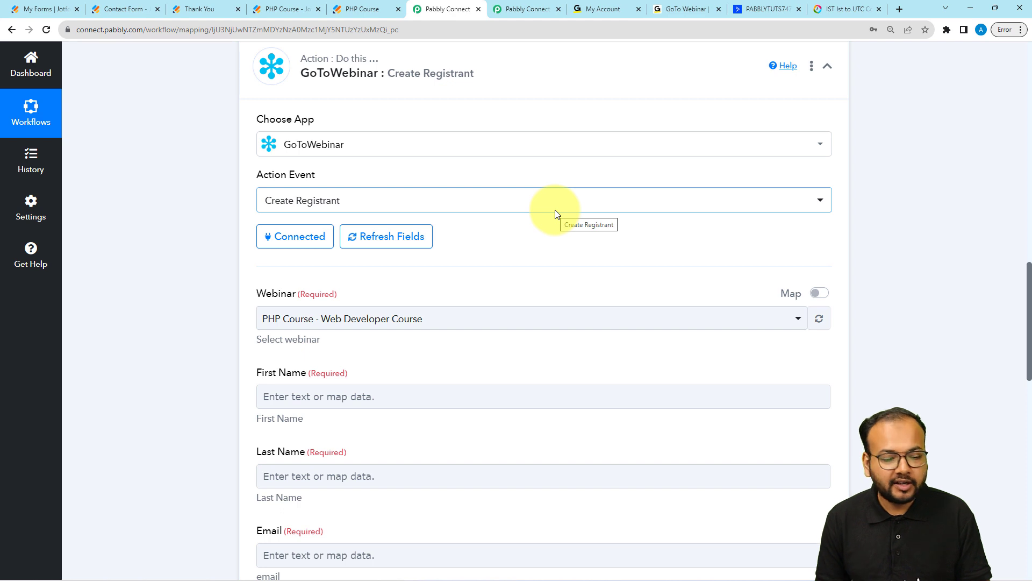
{"action": "scroll", "coordinate": [242, 260], "scroll_direction": "down", "scroll_amount": 1}
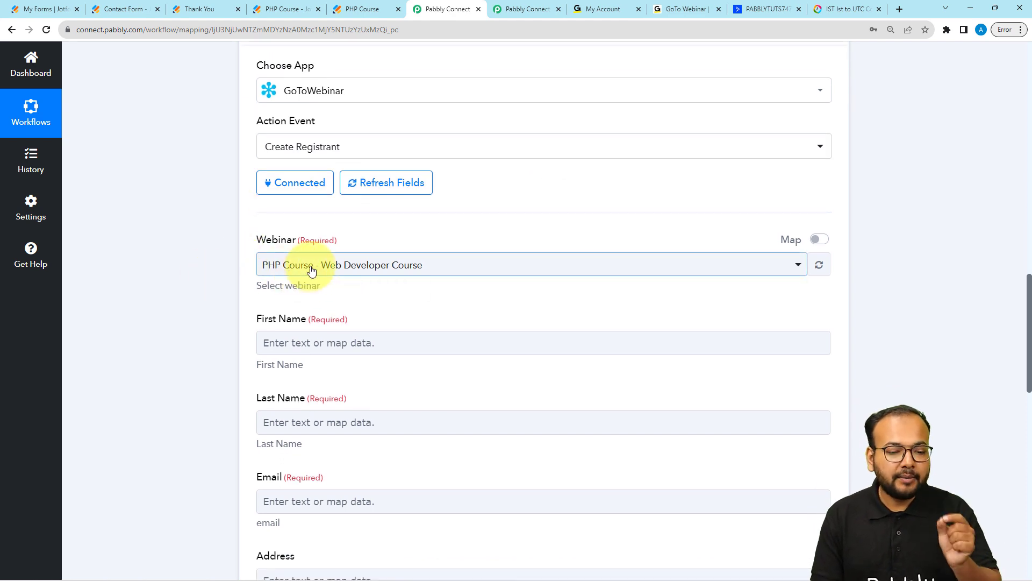
{"action": "left_click", "coordinate": [307, 269]}
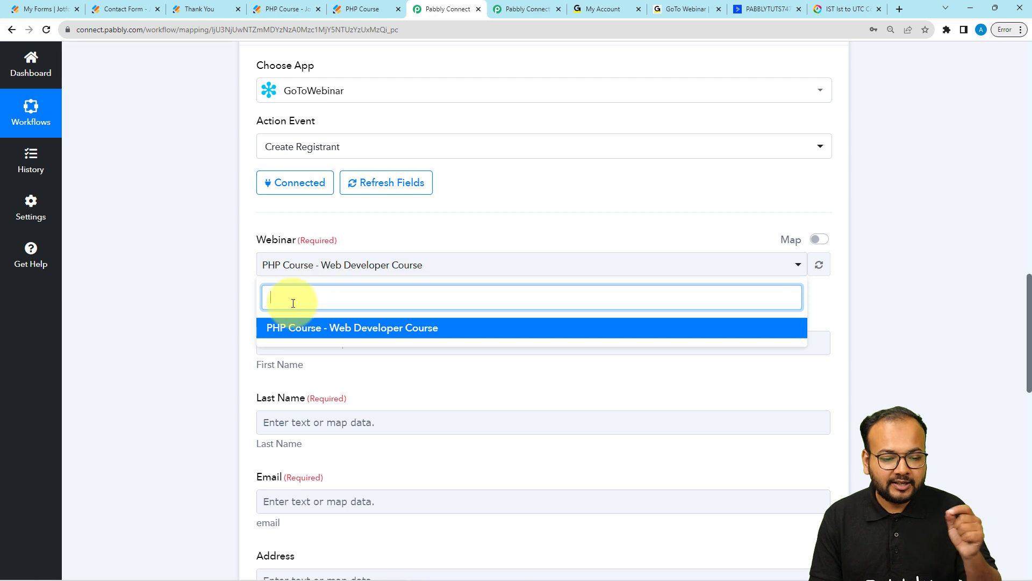
{"action": "left_click", "coordinate": [240, 267]}
Compare the GoToWebinar registrant fields with the name, email and phone data in the captured webhook response.
{"action": "scroll", "coordinate": [240, 269], "scroll_direction": "down", "scroll_amount": 2}
{"action": "scroll", "coordinate": [241, 269], "scroll_direction": "down", "scroll_amount": 1}
{"action": "left_click", "coordinate": [307, 185]}
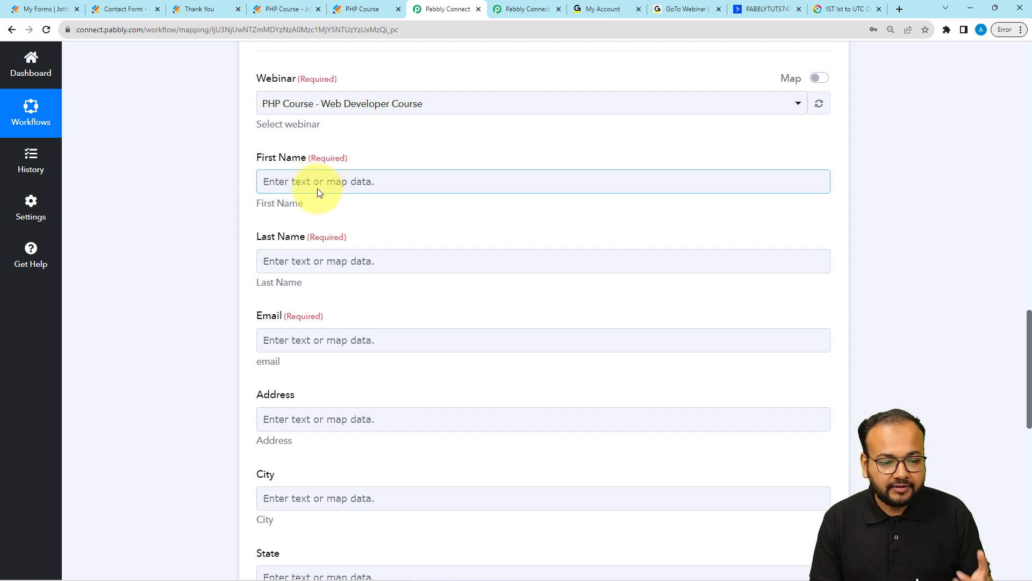
{"action": "scroll", "coordinate": [295, 403], "scroll_direction": "down", "scroll_amount": 4}
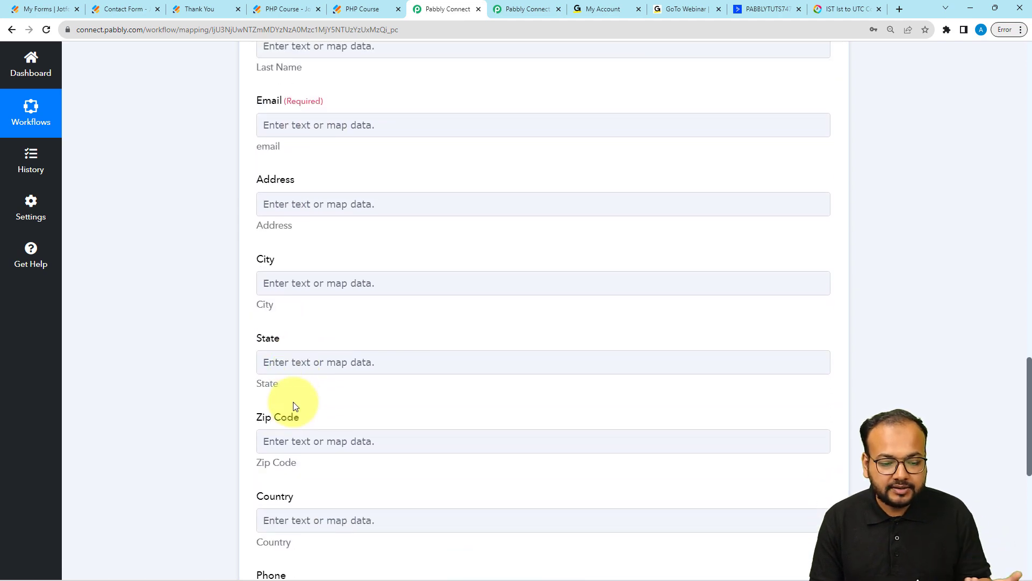
{"action": "scroll", "coordinate": [296, 407], "scroll_direction": "up", "scroll_amount": 15}
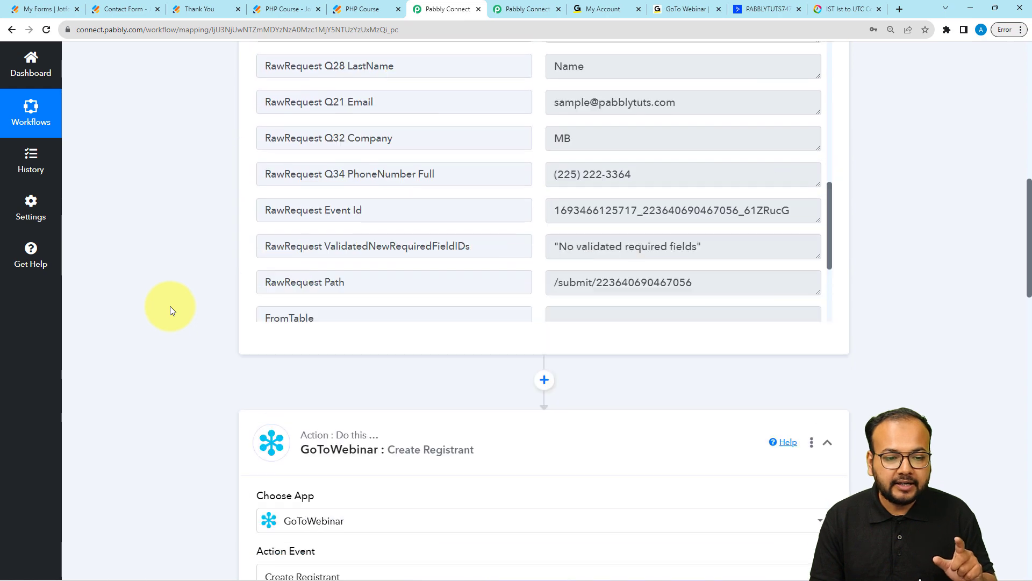
{"action": "scroll", "coordinate": [170, 311], "scroll_direction": "up", "scroll_amount": 3}
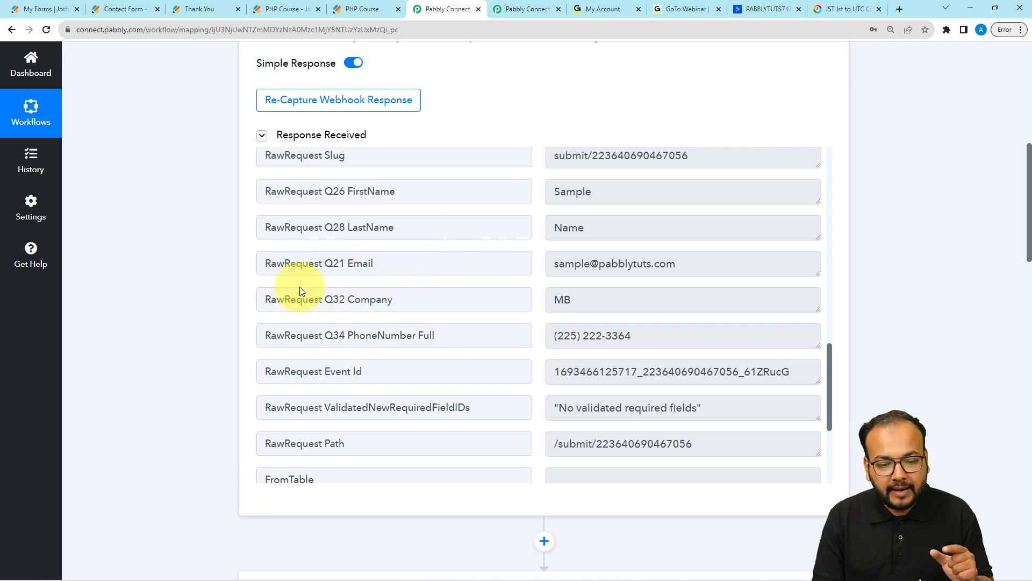
{"action": "scroll", "coordinate": [137, 311], "scroll_direction": "down", "scroll_amount": 6}
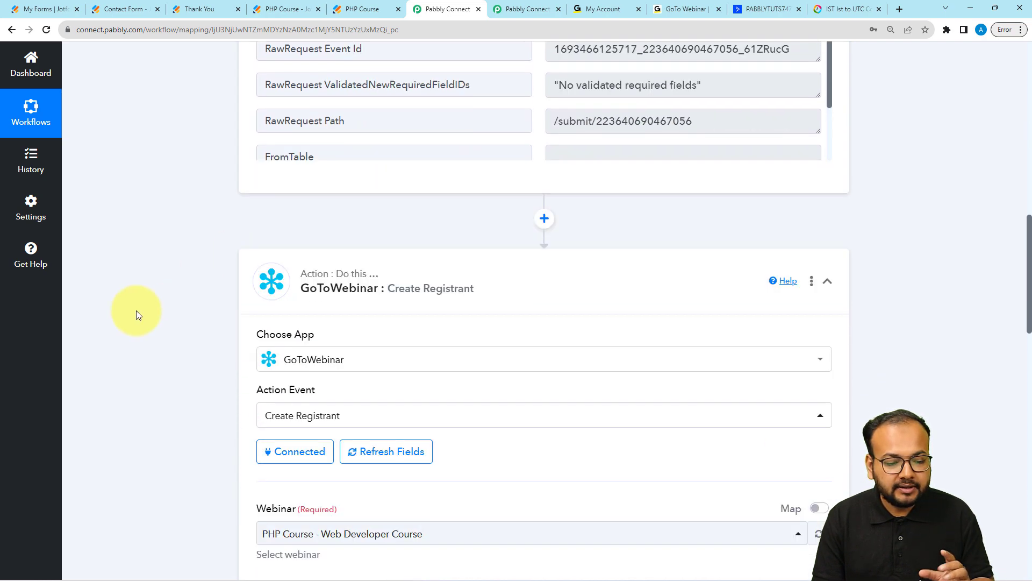
{"action": "scroll", "coordinate": [136, 310], "scroll_direction": "down", "scroll_amount": 6}
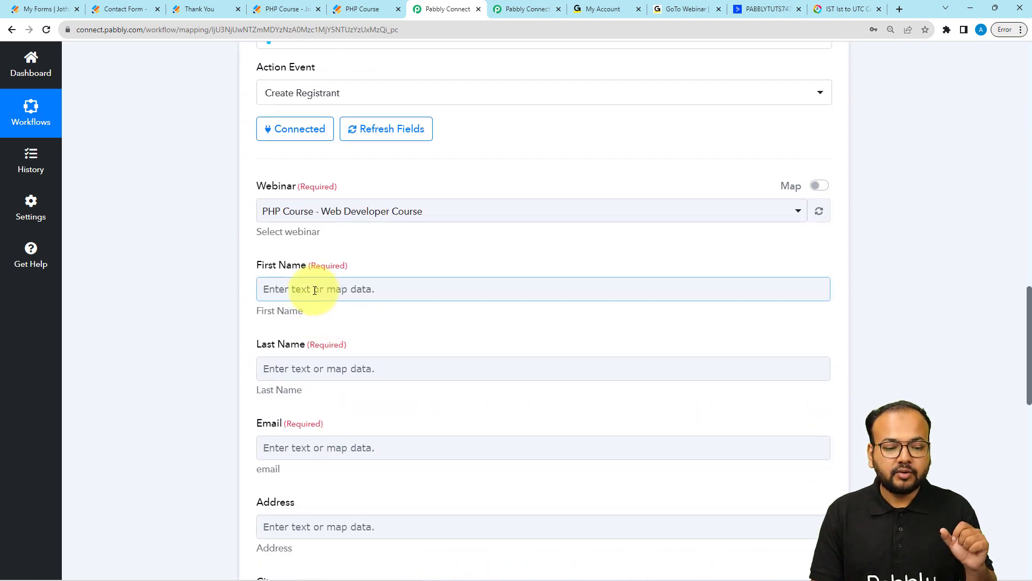
Map the registrant's First Name to the webhook's RawRequest Q26 FirstName value.
{"action": "left_click", "coordinate": [277, 289]}
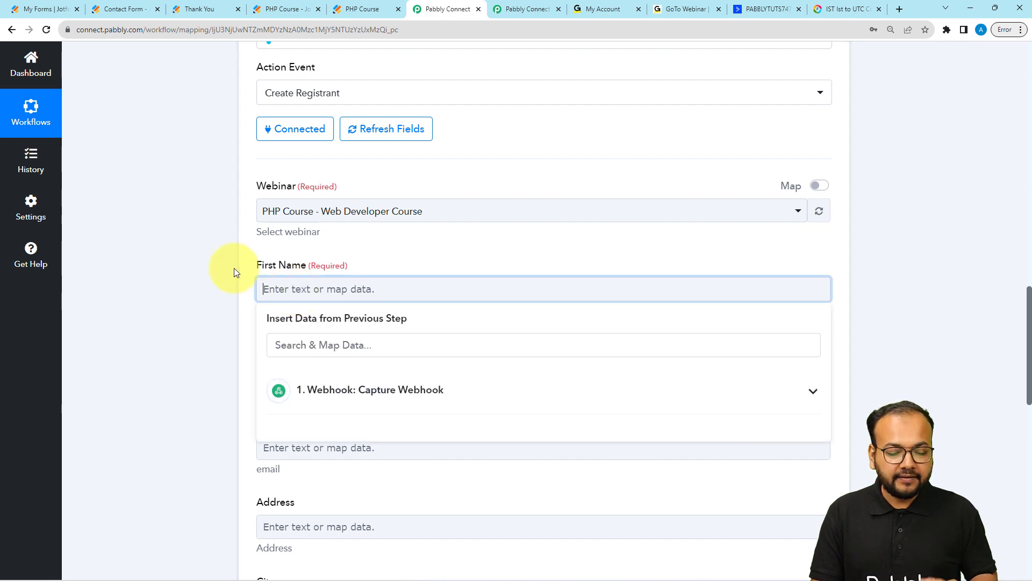
{"action": "scroll", "coordinate": [234, 268], "scroll_direction": "down", "scroll_amount": 2}
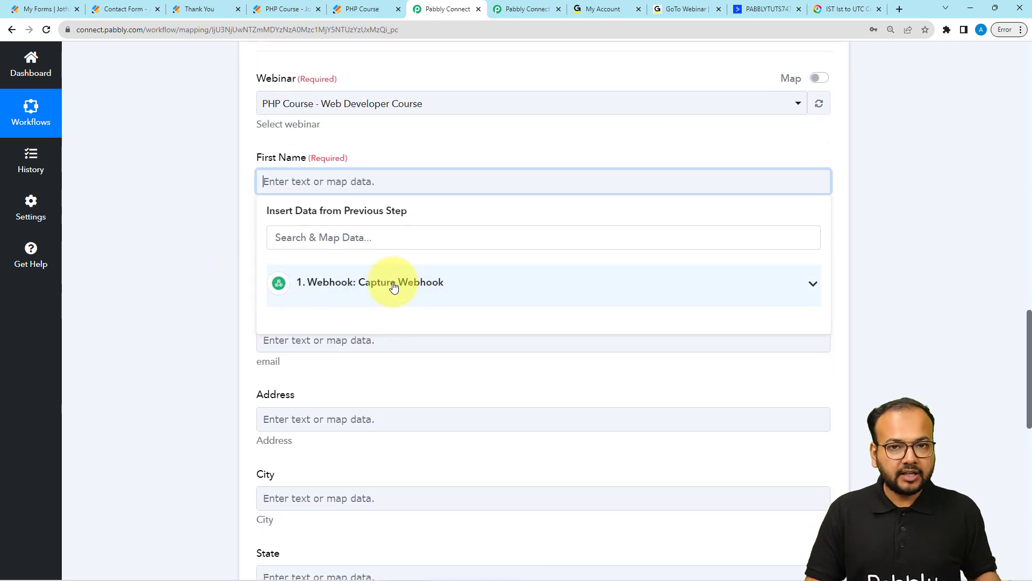
{"action": "left_click", "coordinate": [326, 300]}
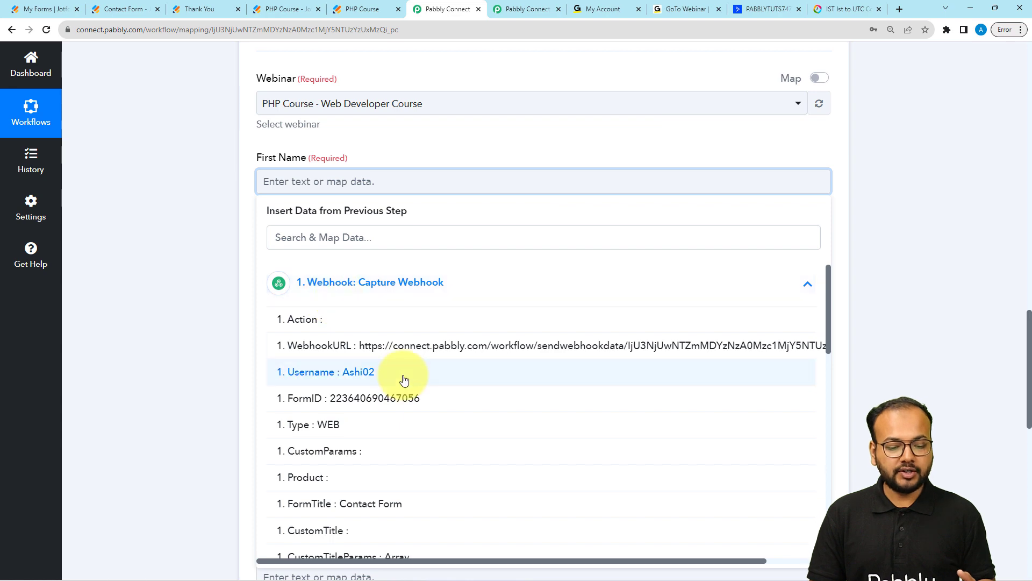
{"action": "scroll", "coordinate": [403, 380], "scroll_direction": "down", "scroll_amount": 3}
{"action": "scroll", "coordinate": [404, 381], "scroll_direction": "down", "scroll_amount": 9}
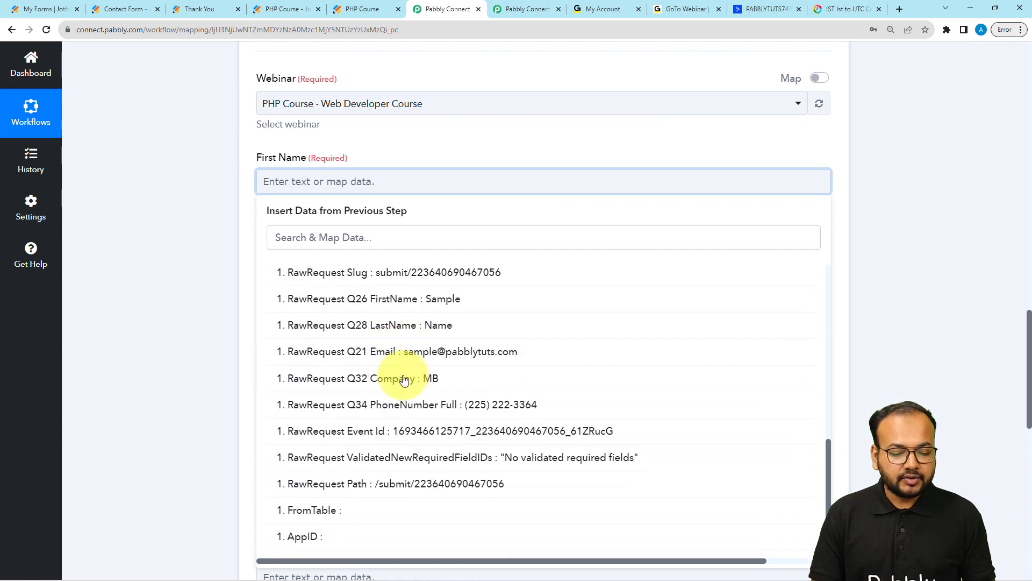
{"action": "scroll", "coordinate": [376, 408], "scroll_direction": "up", "scroll_amount": 2}
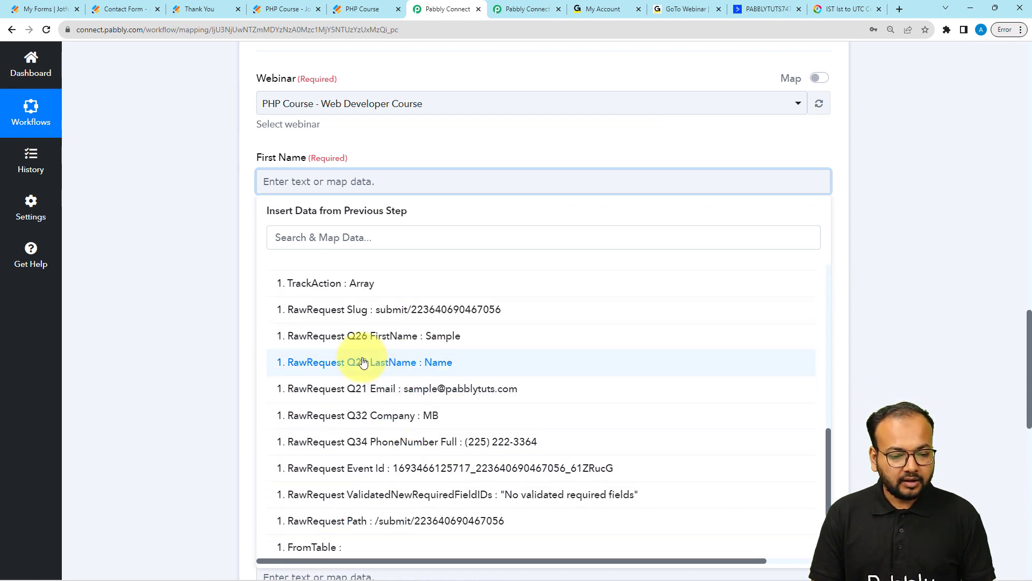
{"action": "left_click", "coordinate": [409, 338]}
Map the registrant's Last Name to the webhook's RawRequest Q28 LastName value.
{"action": "left_click", "coordinate": [267, 269]}
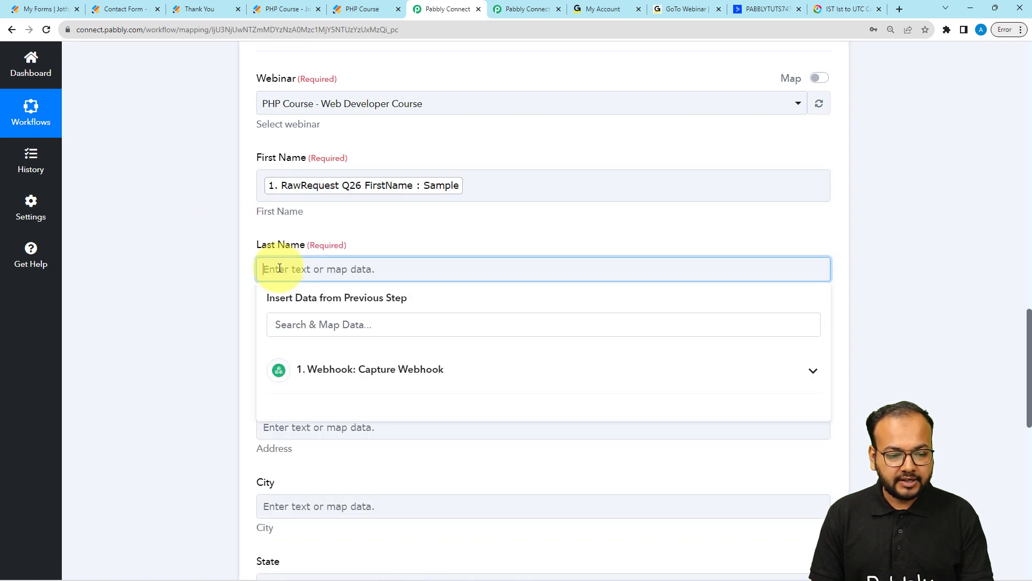
{"action": "scroll", "coordinate": [301, 269], "scroll_direction": "down", "scroll_amount": 2}
{"action": "left_click", "coordinate": [318, 261]}
{"action": "scroll", "coordinate": [453, 434], "scroll_direction": "down", "scroll_amount": 10}
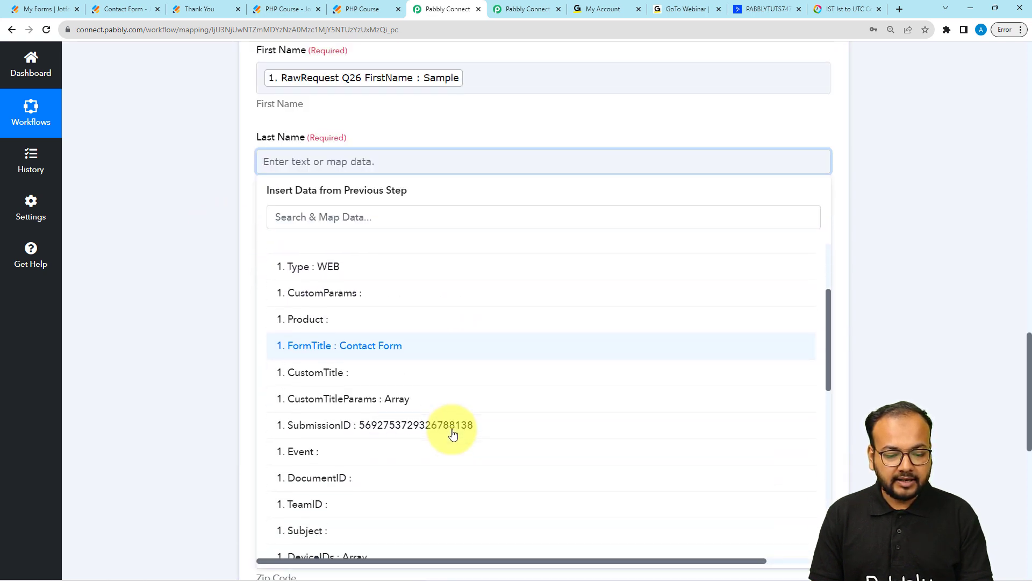
{"action": "left_click", "coordinate": [436, 411]}
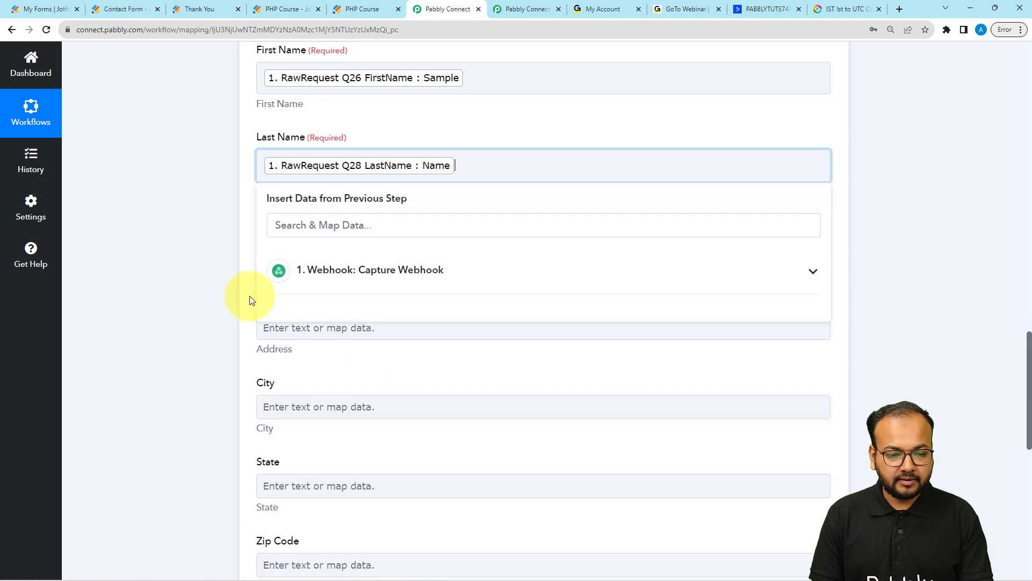
{"action": "left_click", "coordinate": [228, 280]}
Map the registrant's Email to the webhook's RawRequest Q21 Email value.
{"action": "scroll", "coordinate": [228, 280], "scroll_direction": "down", "scroll_amount": 2}
{"action": "left_click", "coordinate": [280, 135]}
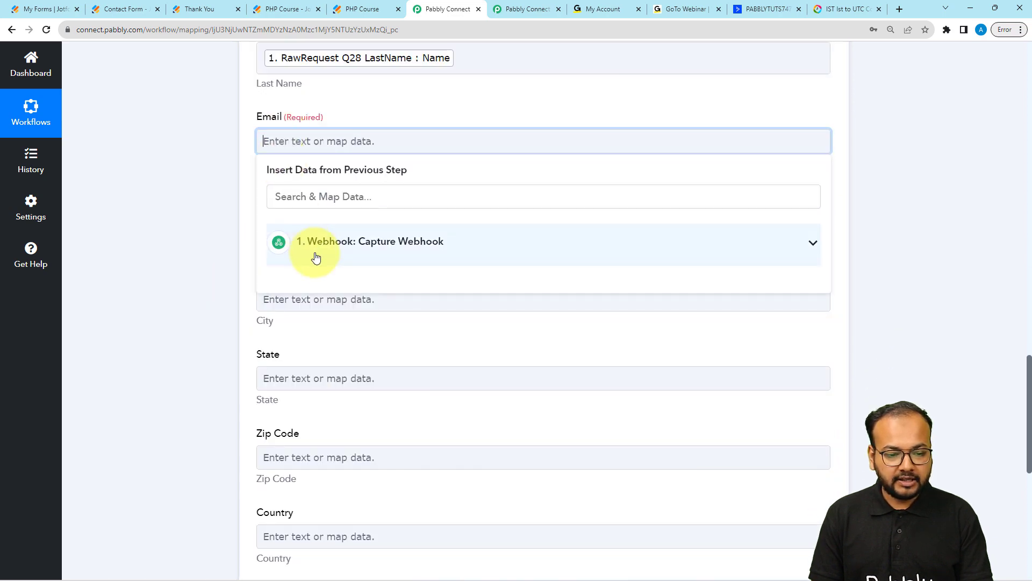
{"action": "left_click", "coordinate": [313, 256]}
{"action": "scroll", "coordinate": [430, 468], "scroll_direction": "down", "scroll_amount": 8}
{"action": "scroll", "coordinate": [434, 469], "scroll_direction": "down", "scroll_amount": 2}
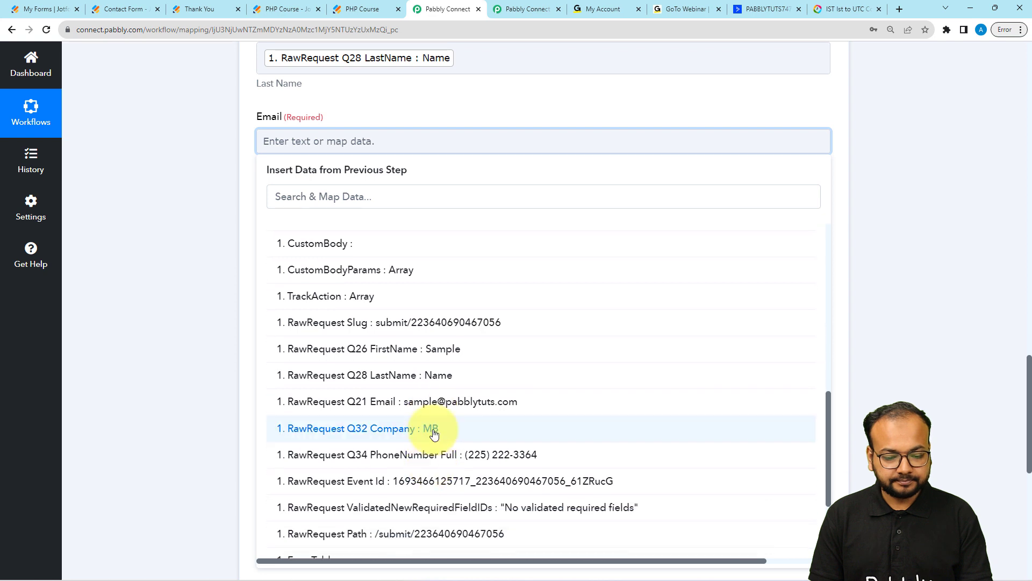
{"action": "left_click", "coordinate": [437, 405]}
{"action": "left_click", "coordinate": [156, 304]}
Map the registrant's Phone to the webhook's RawRequest Q34 PhoneNumber Full value, leaving the address fields empty.
{"action": "scroll", "coordinate": [156, 304], "scroll_direction": "down", "scroll_amount": 3}
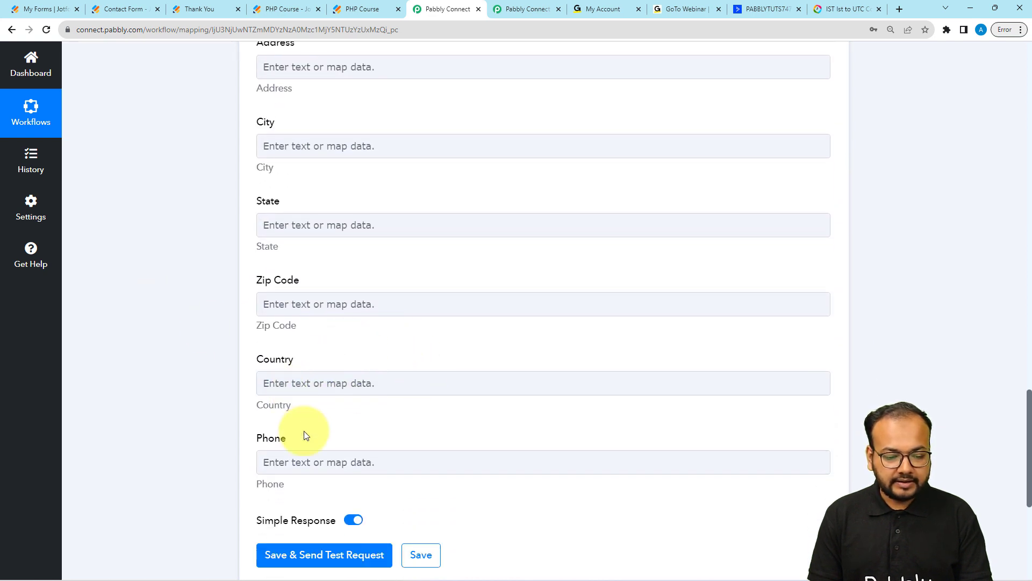
{"action": "scroll", "coordinate": [280, 441], "scroll_direction": "down", "scroll_amount": 1}
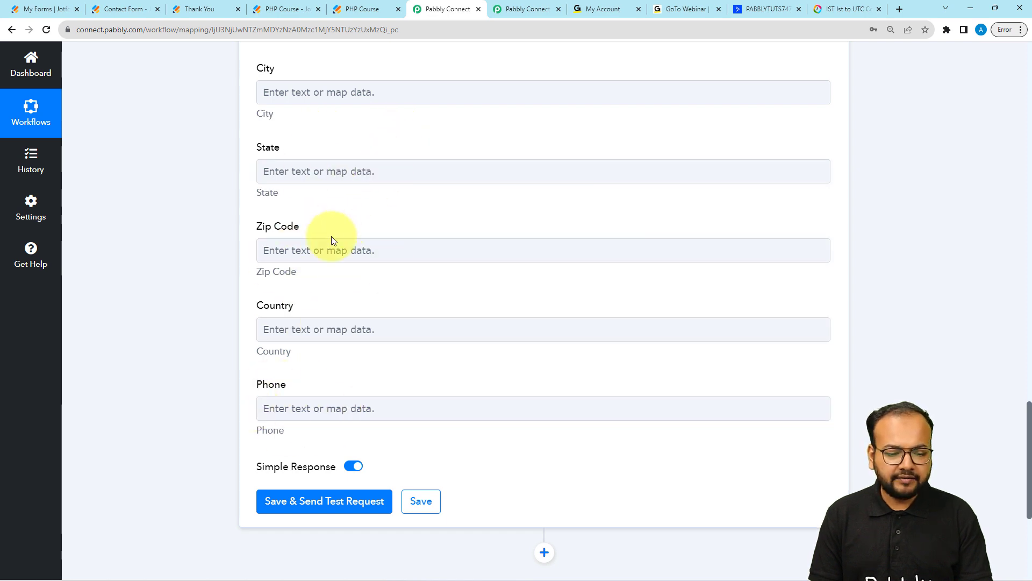
{"action": "left_click", "coordinate": [299, 404]}
{"action": "scroll", "coordinate": [303, 392], "scroll_direction": "down", "scroll_amount": 3}
{"action": "left_click", "coordinate": [330, 349]}
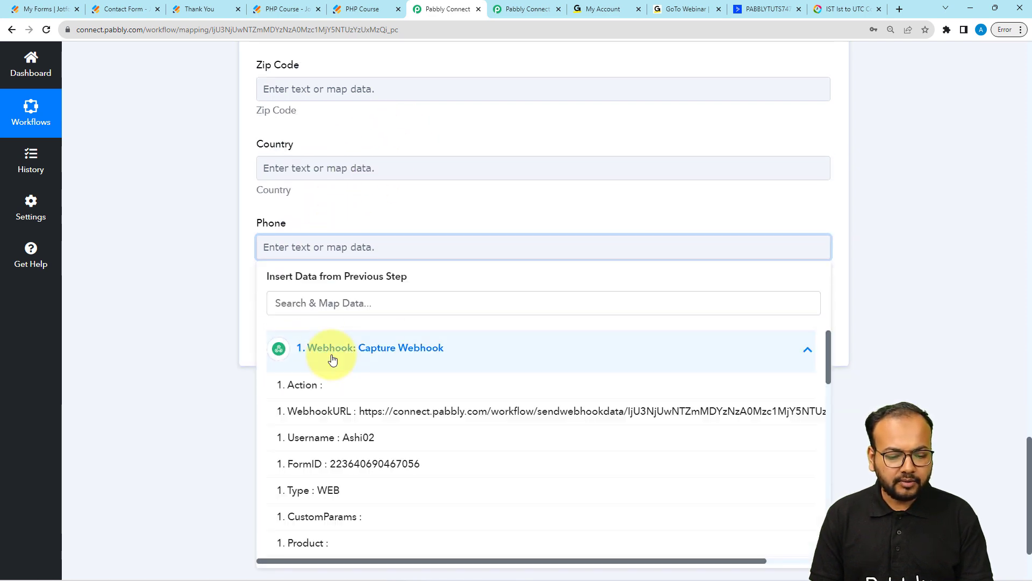
{"action": "scroll", "coordinate": [344, 408], "scroll_direction": "down", "scroll_amount": 2}
{"action": "scroll", "coordinate": [362, 451], "scroll_direction": "down", "scroll_amount": 6}
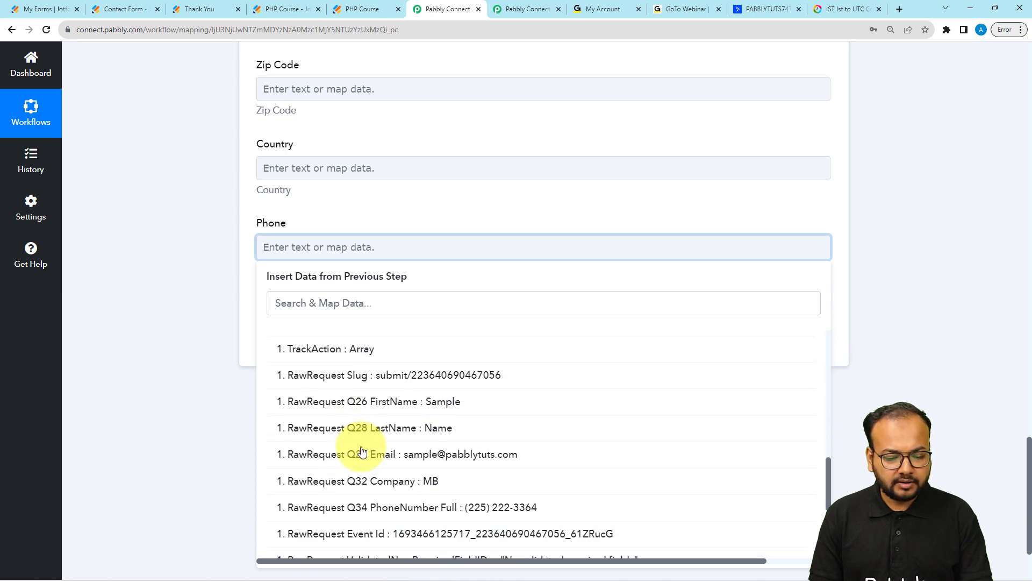
{"action": "left_click", "coordinate": [480, 501]}
{"action": "left_click", "coordinate": [168, 297]}
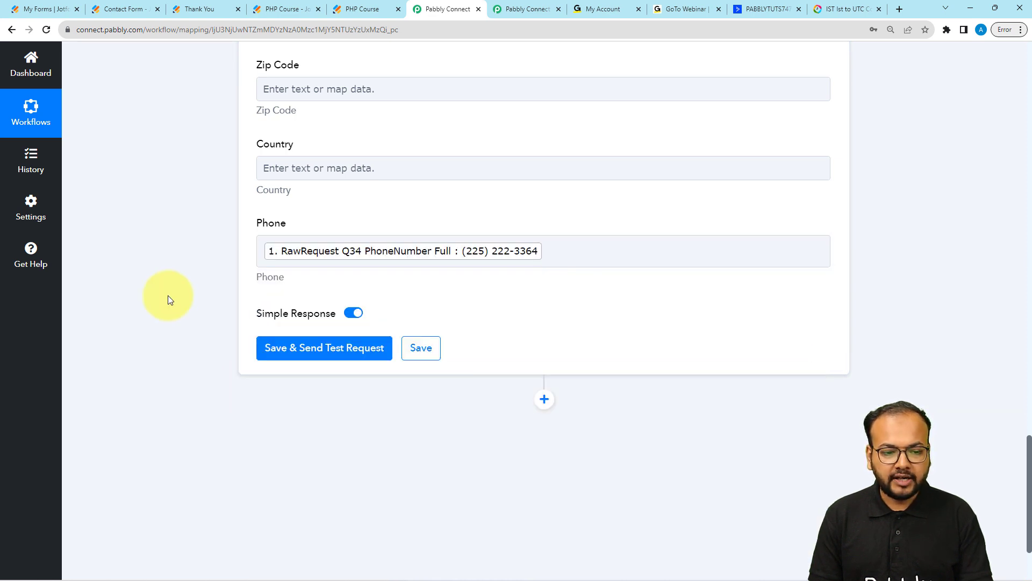
Switch to GoTo Webinar and review the registrants list in the PHP Course - Web Developer Course event's registration details.
{"action": "scroll", "coordinate": [169, 300], "scroll_direction": "down", "scroll_amount": 4}
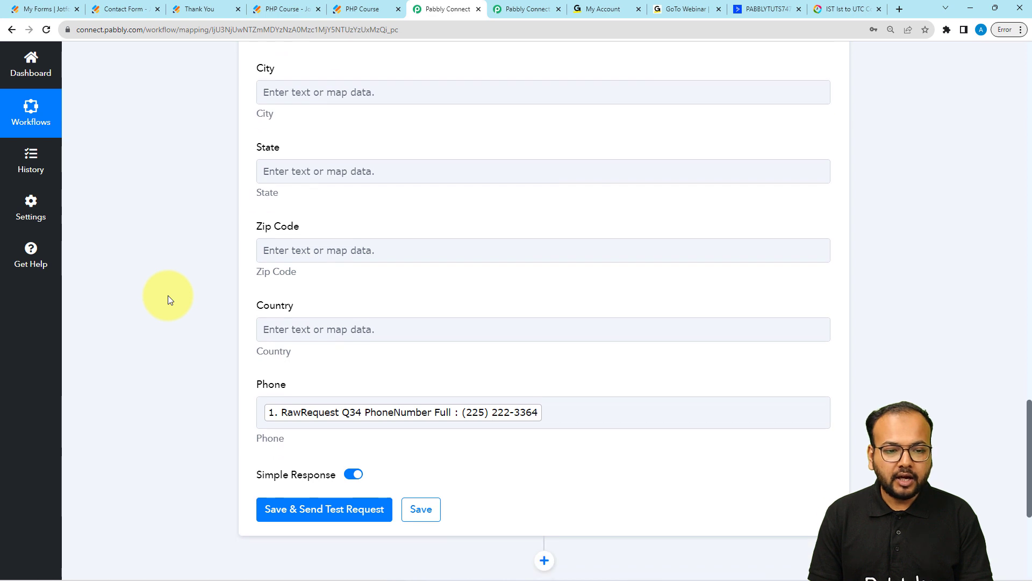
{"action": "scroll", "coordinate": [168, 295], "scroll_direction": "down", "scroll_amount": 1}
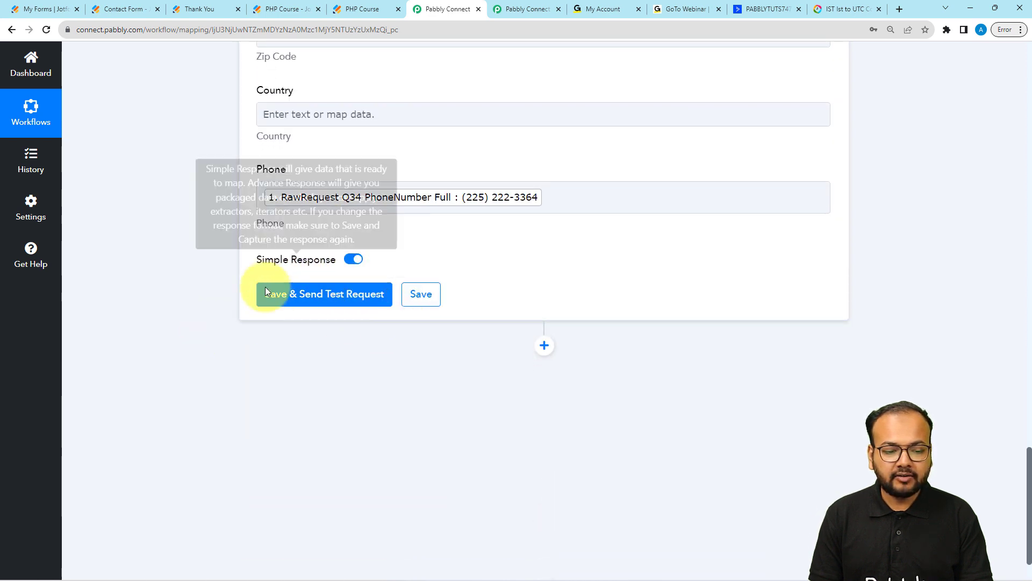
{"action": "left_click", "coordinate": [670, 11]}
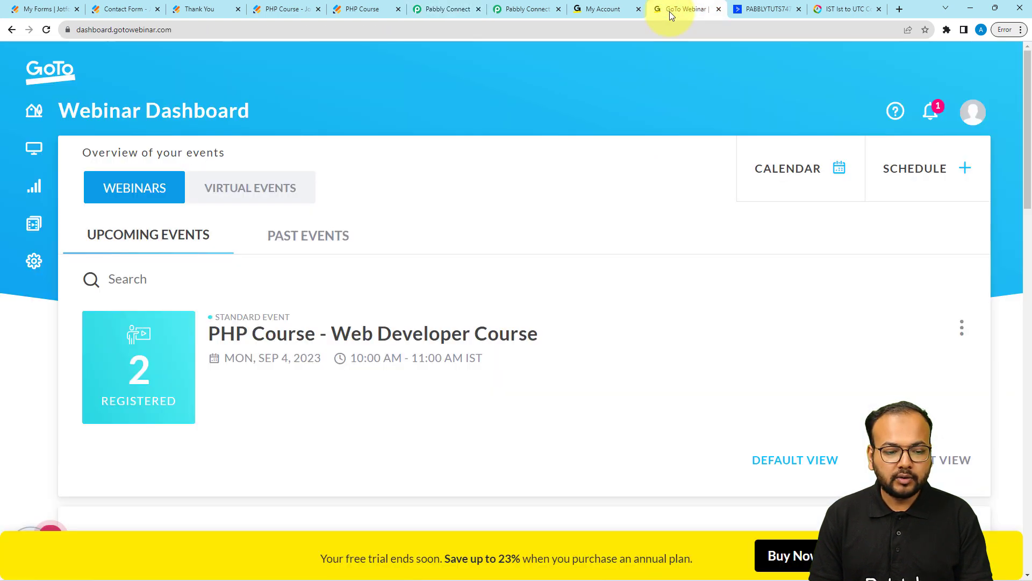
{"action": "left_click", "coordinate": [336, 338]}
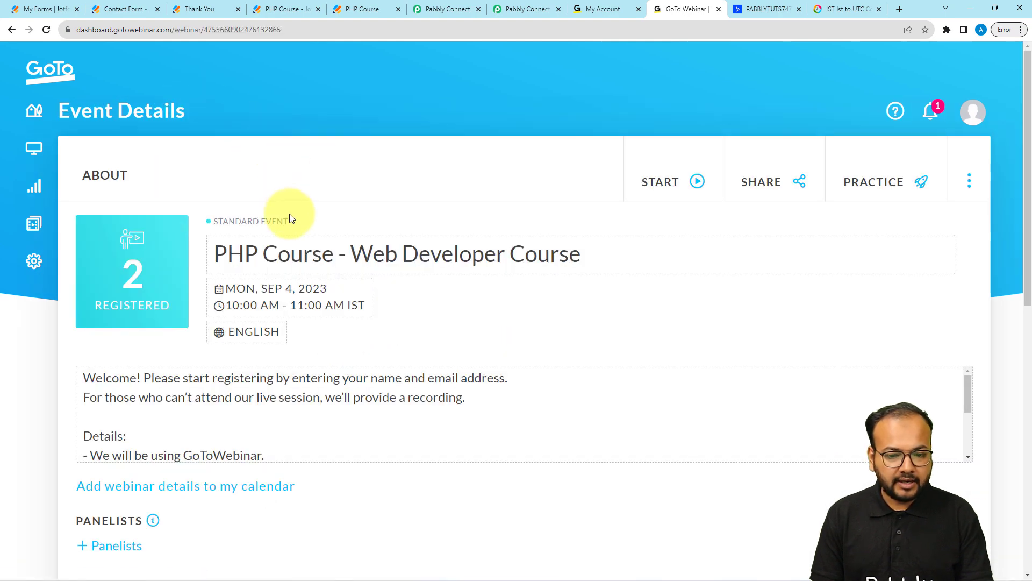
{"action": "scroll", "coordinate": [380, 320], "scroll_direction": "down", "scroll_amount": 4}
{"action": "scroll", "coordinate": [383, 328], "scroll_direction": "down", "scroll_amount": 8}
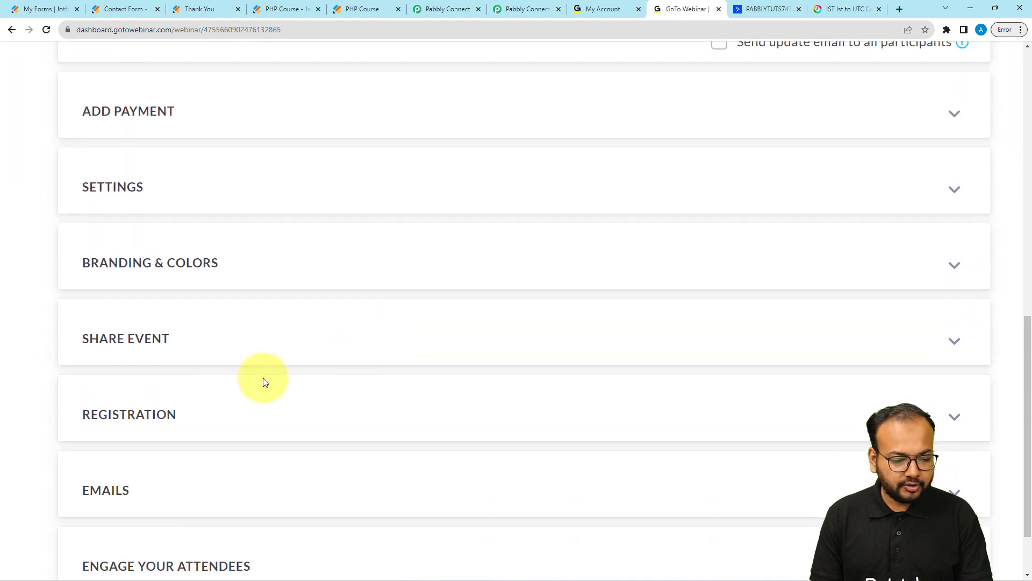
{"action": "left_click", "coordinate": [239, 433]}
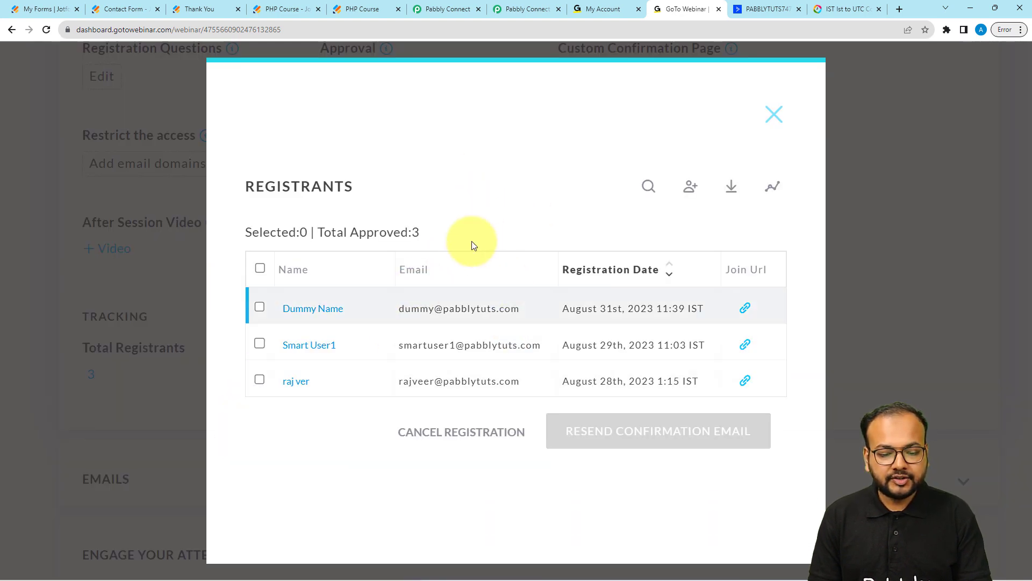
Return to Pabbly Connect, save the Create Registrant action with a test request, and collapse its response.
{"action": "left_click", "coordinate": [437, 8]}
{"action": "left_click", "coordinate": [344, 299]}
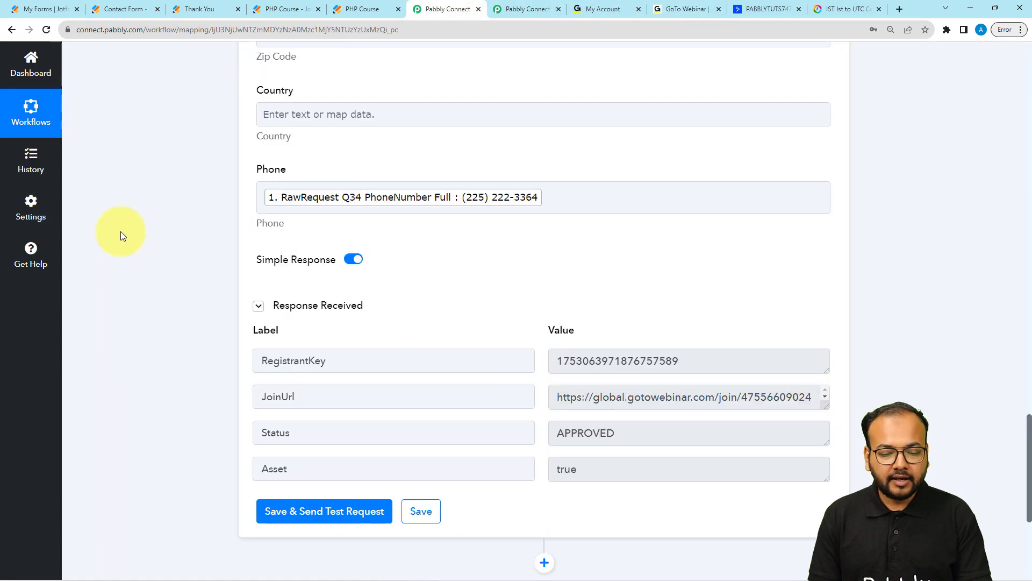
{"action": "scroll", "coordinate": [151, 263], "scroll_direction": "down", "scroll_amount": 2}
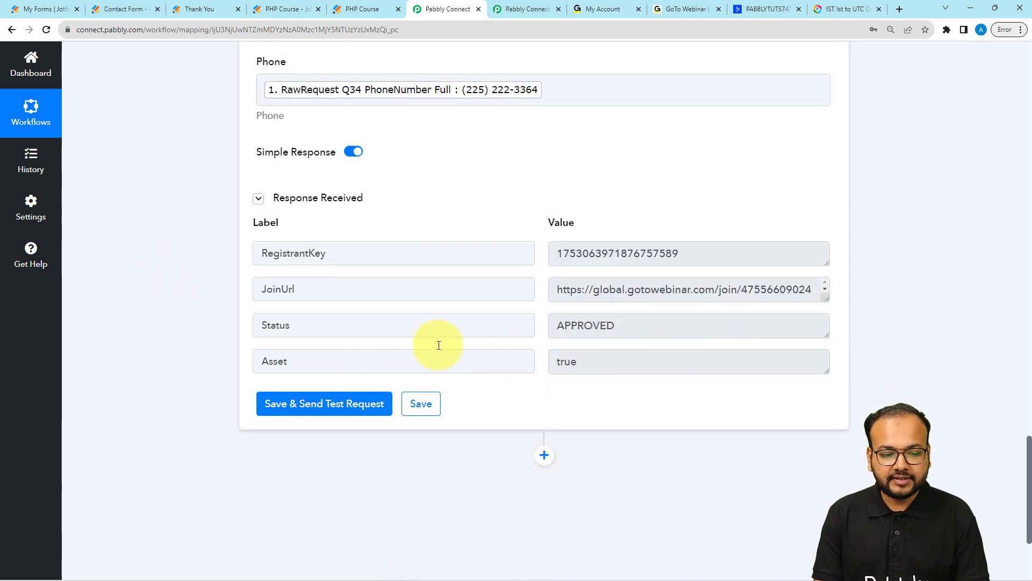
{"action": "left_click", "coordinate": [335, 199]}
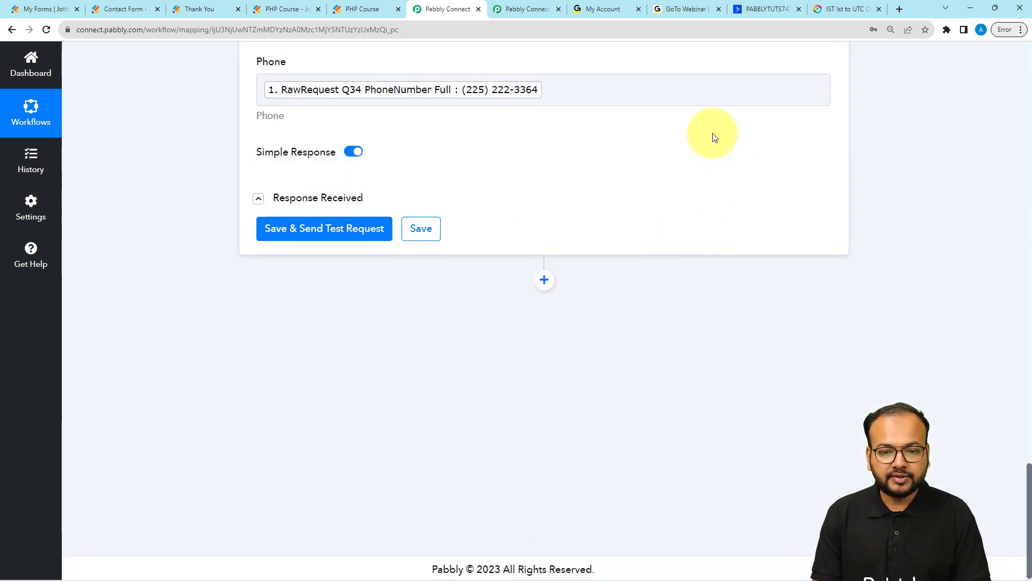
Reopen the PHP Course webinar's registrants list in GoTo Webinar to check for the test registrant.
{"action": "left_click", "coordinate": [684, 8]}
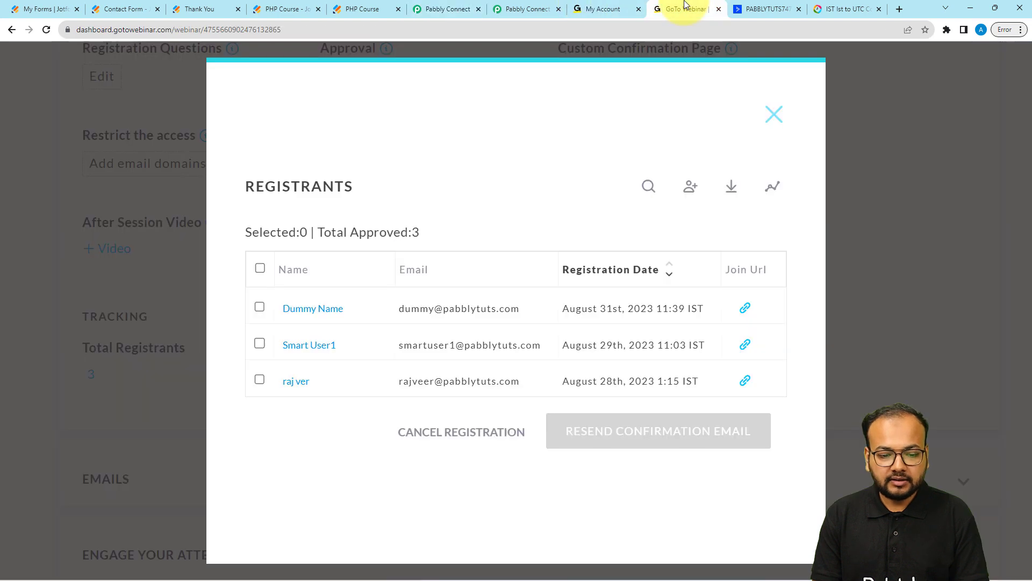
{"action": "left_click", "coordinate": [772, 123]}
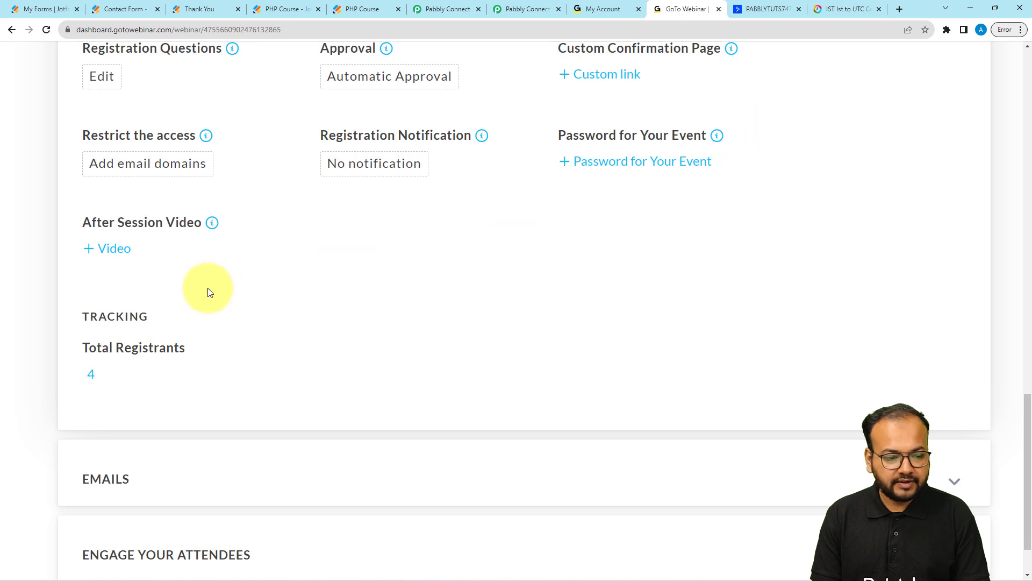
{"action": "left_click", "coordinate": [91, 377]}
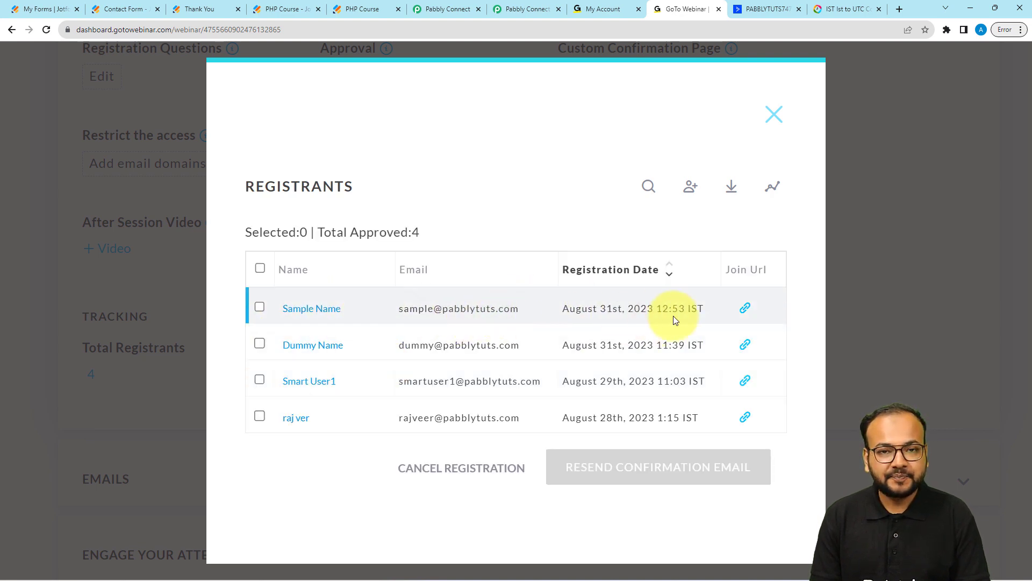
Return to Pabbly Connect and add an ActiveCampaign action with the Create a Contact event after the Create Registrant action.
{"action": "left_click", "coordinate": [449, 10]}
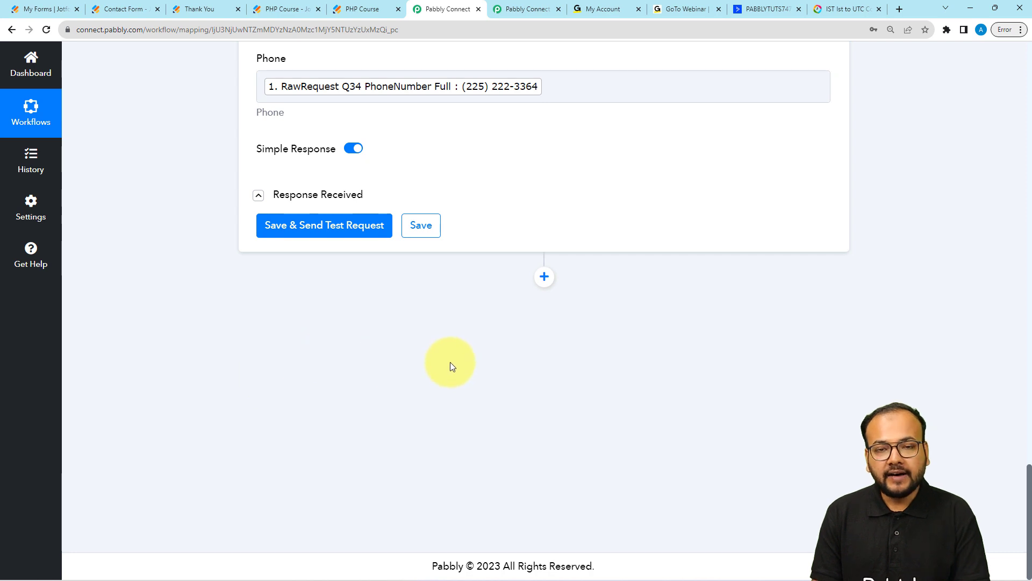
{"action": "left_click", "coordinate": [545, 278]}
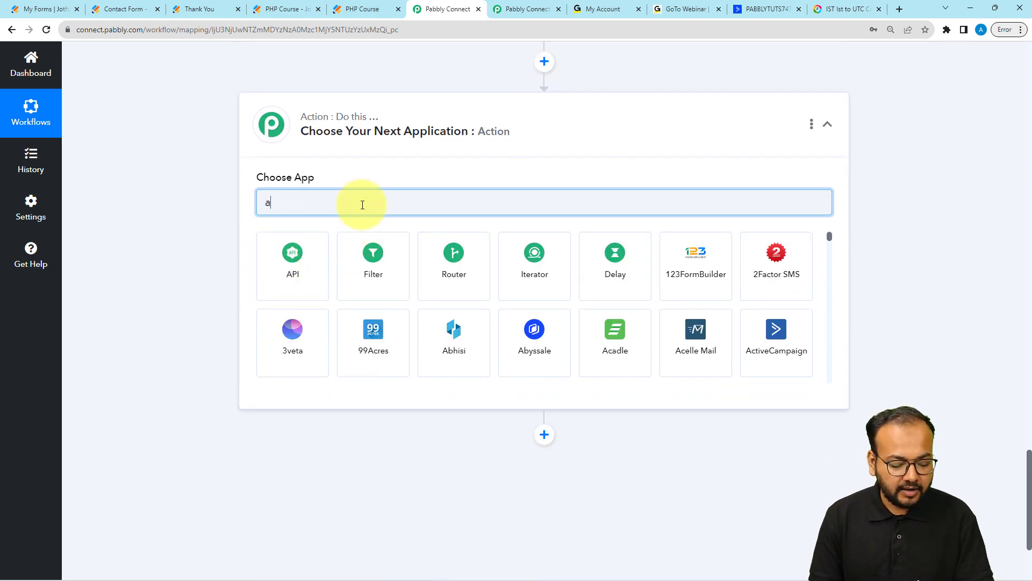
{"action": "type", "text": "cti"}
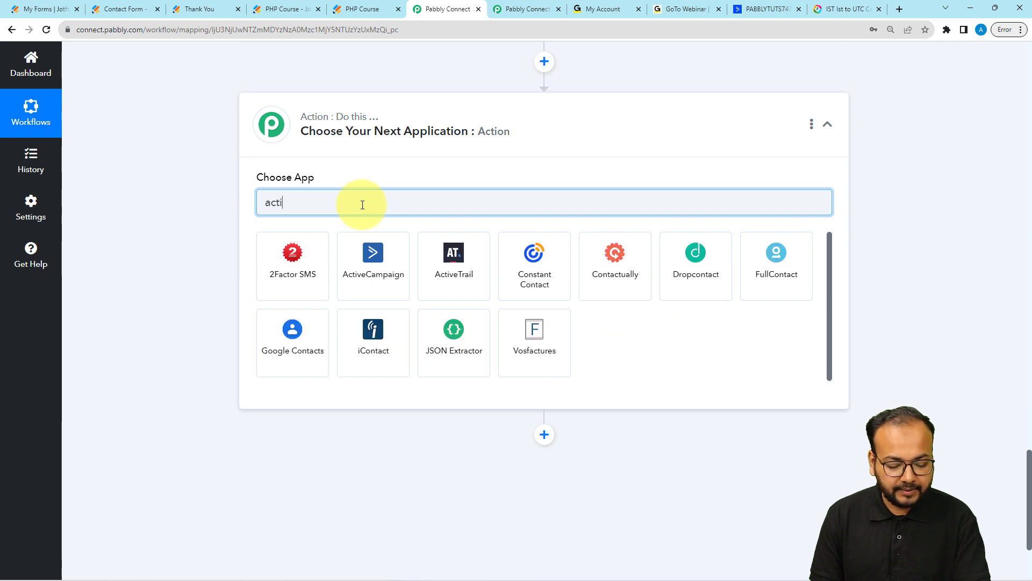
{"action": "type", "text": "ve"}
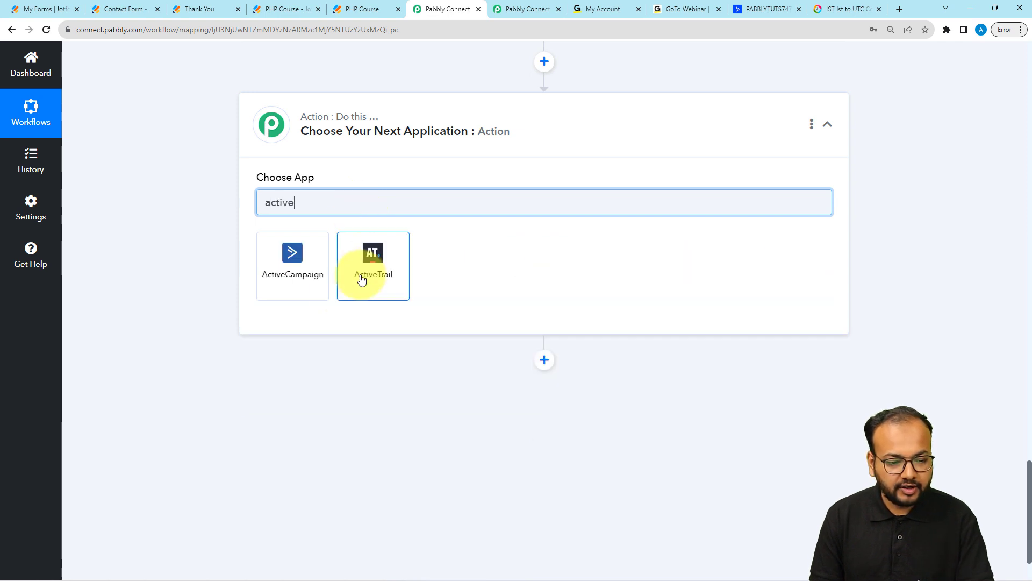
{"action": "left_click", "coordinate": [289, 282]}
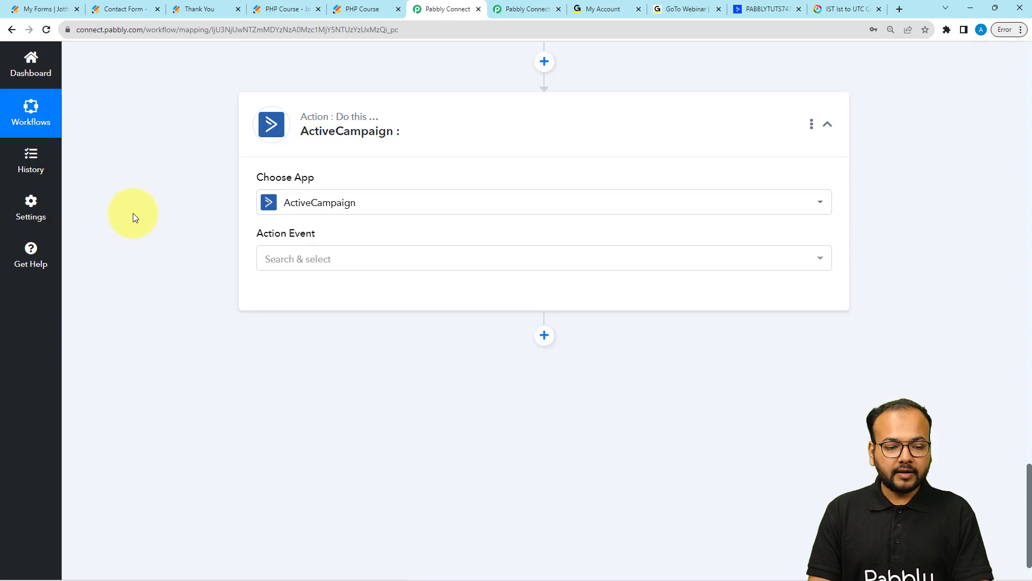
{"action": "left_click", "coordinate": [267, 210]}
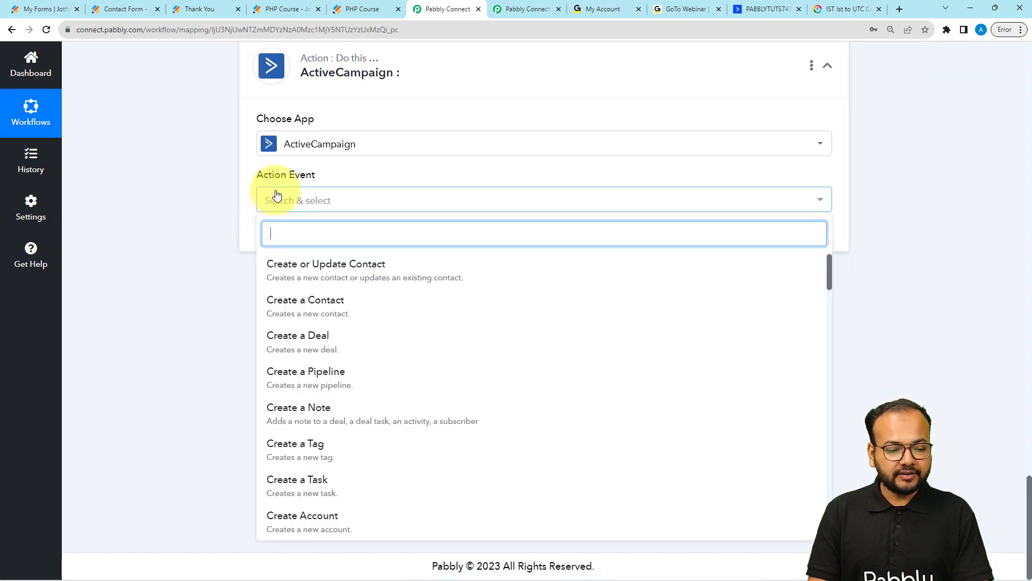
{"action": "left_click", "coordinate": [280, 304]}
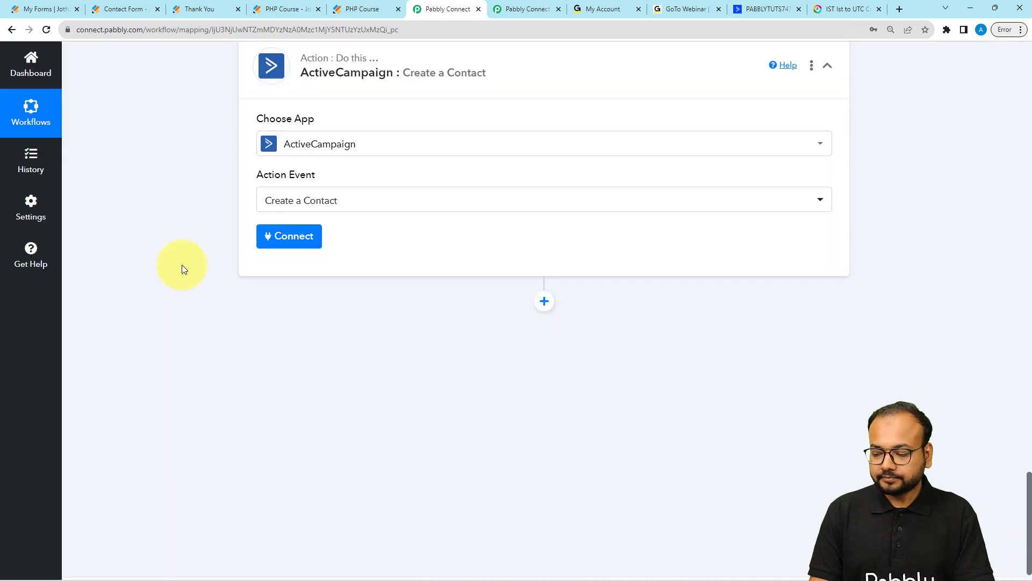
Start adding a new ActiveCampaign connection for the Create a Contact action.
{"action": "left_click", "coordinate": [261, 242]}
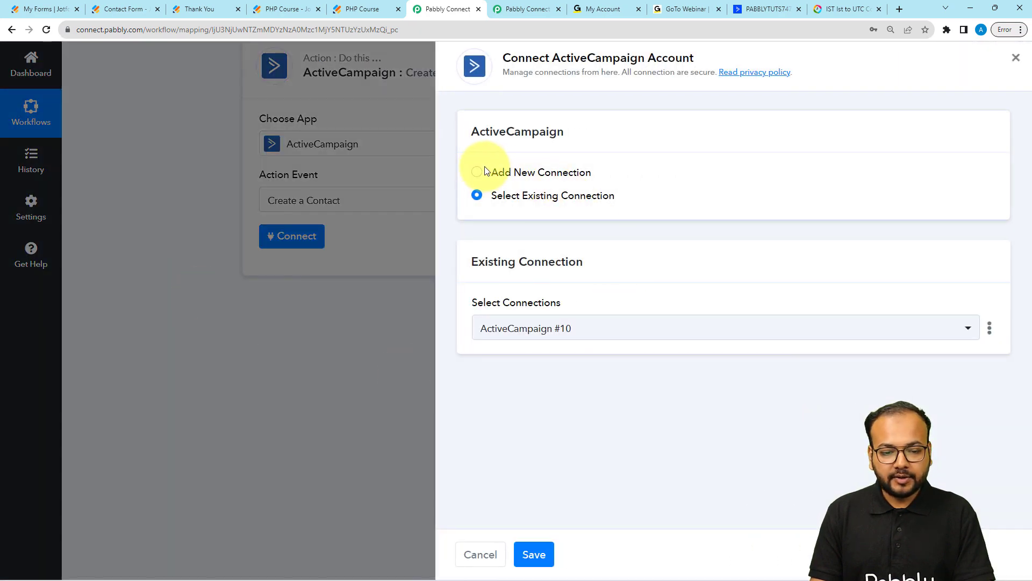
{"action": "left_click", "coordinate": [475, 172]}
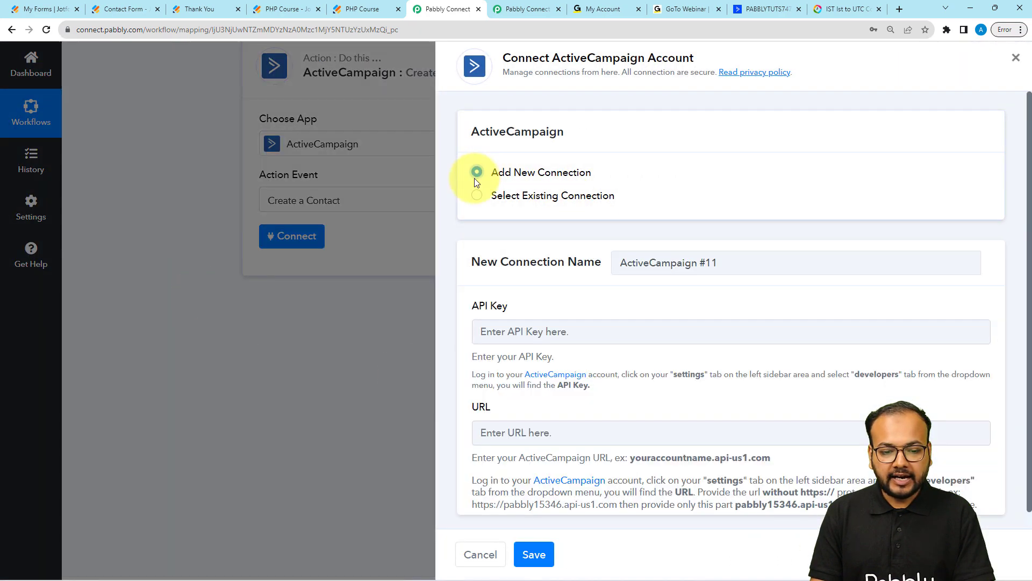
{"action": "scroll", "coordinate": [580, 376], "scroll_direction": "down", "scroll_amount": 1}
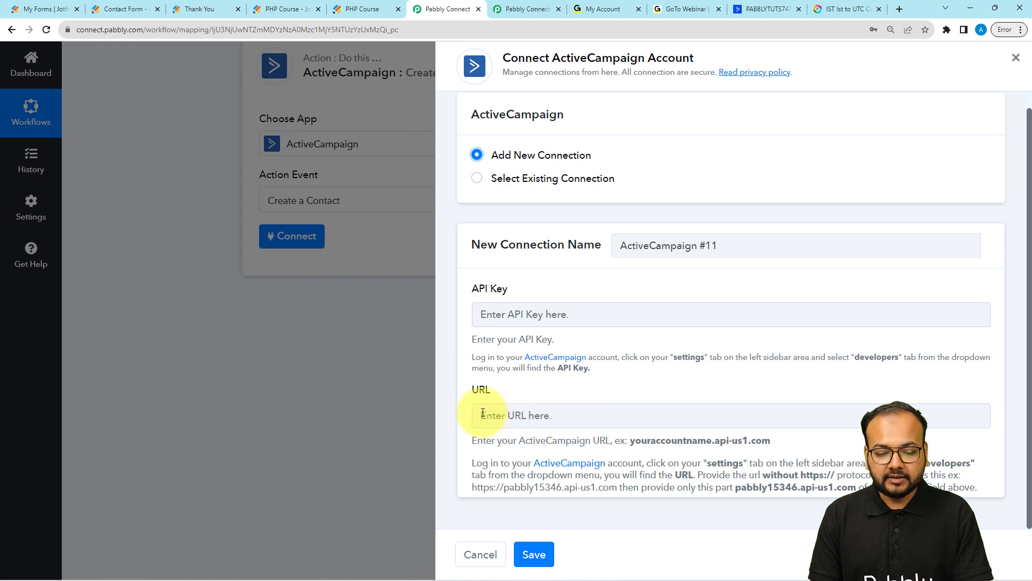
Switch to ActiveCampaign and select the account page's web address in the browser for copying.
{"action": "left_click", "coordinate": [750, 12]}
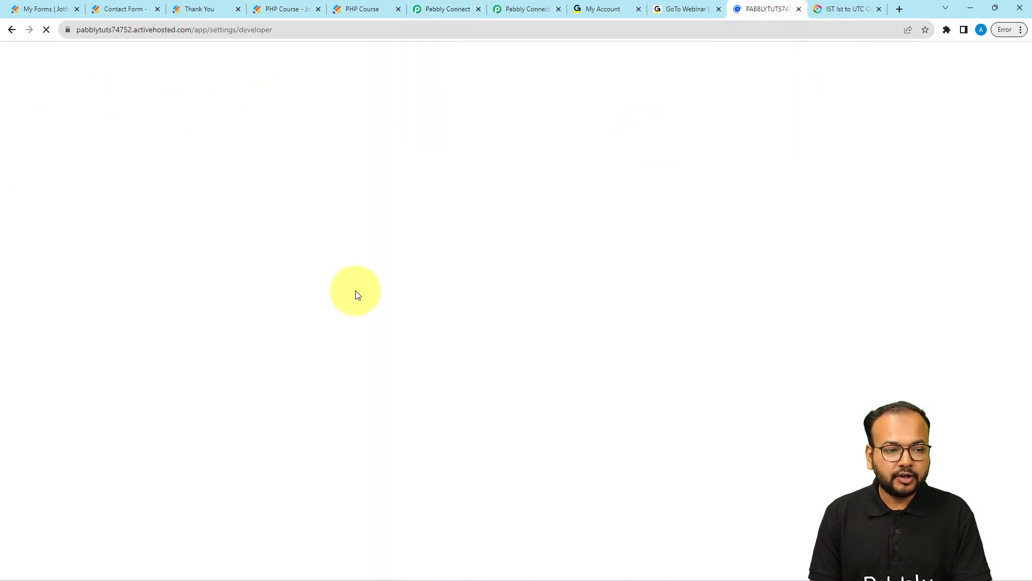
{"action": "left_click", "coordinate": [118, 34]}
{"action": "double_click", "coordinate": [118, 33]}
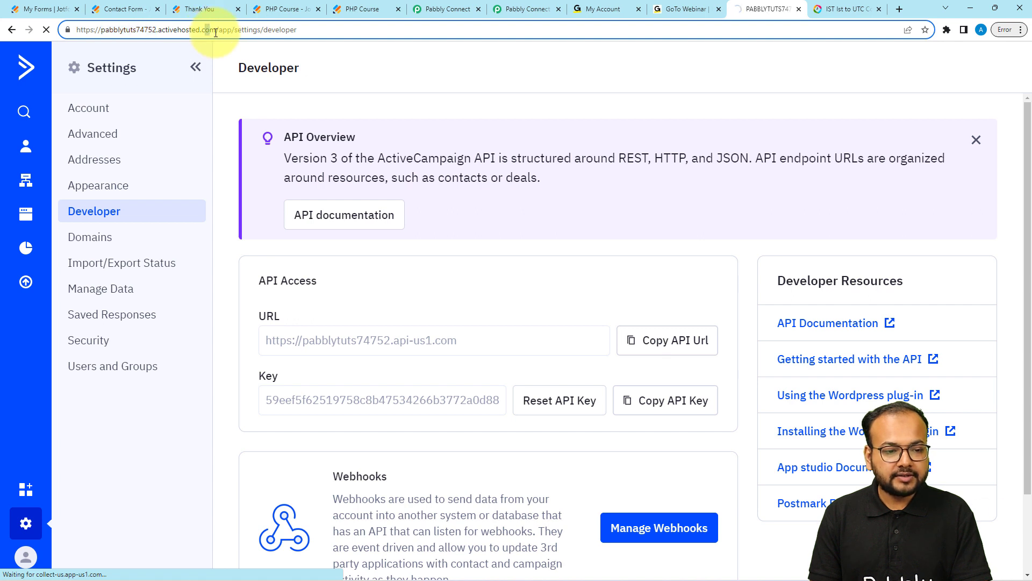
{"action": "left_click_drag", "start_coordinate": [216, 33], "coordinate": [72, 23]}
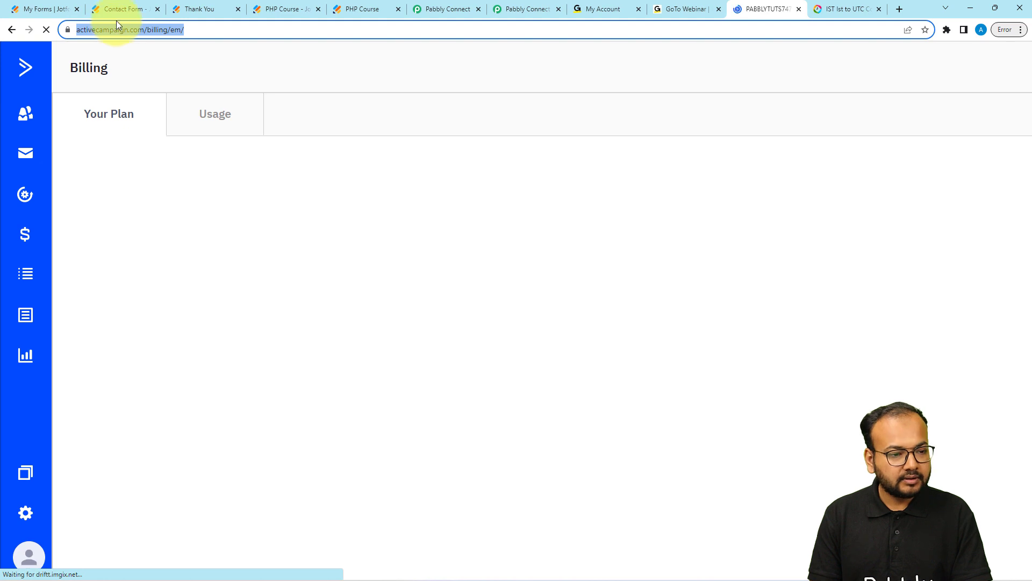
Return to Pabbly Connect and fill the new connection's URL with the copied address, trimmed to activecampaign.com.
{"action": "left_click", "coordinate": [438, 9]}
{"action": "left_click", "coordinate": [527, 416]}
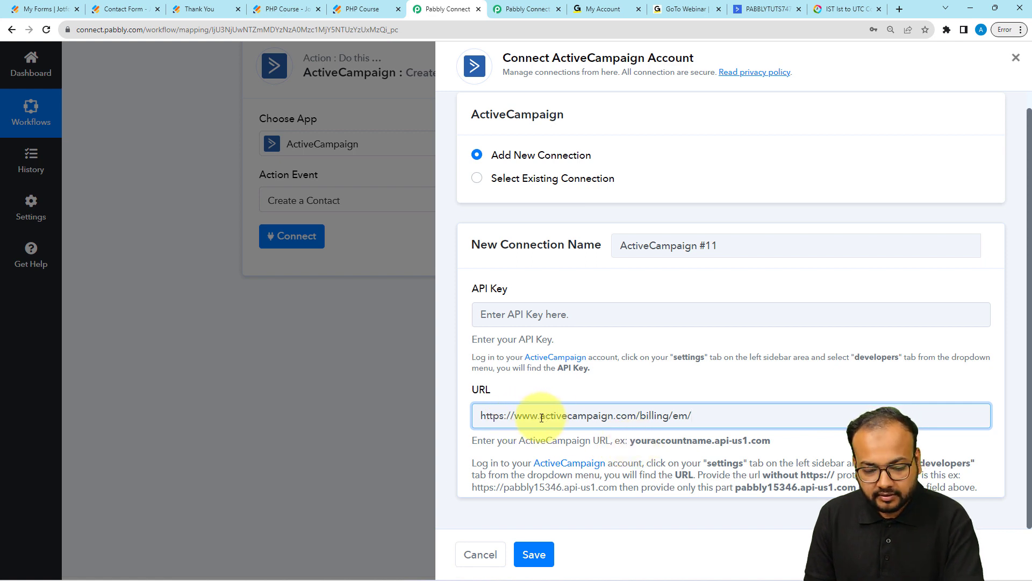
{"action": "key", "text": "BackSpace"}
{"action": "key", "text": "BackSpace"}
{"action": "key", "text": "BackSpace"}
{"action": "key", "text": "BackSpace"}
{"action": "key", "text": "BackSpace"}
{"action": "key", "text": "BackSpace"}
{"action": "key", "text": "BackSpace"}
{"action": "key", "text": "BackSpace"}
{"action": "key", "text": "BackSpace"}
{"action": "key", "text": "BackSpace"}
{"action": "key", "text": "BackSpace"}
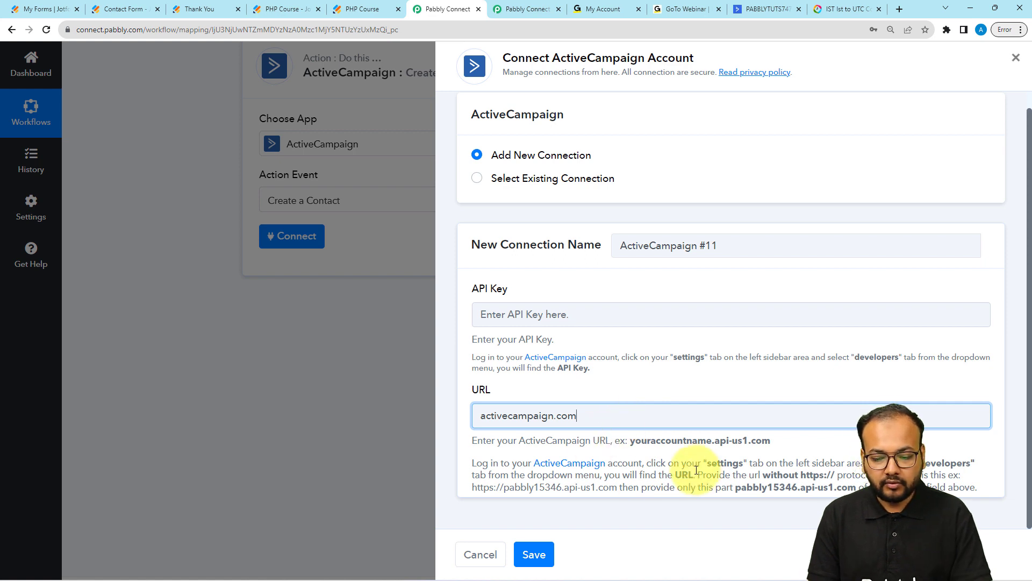
{"action": "left_click", "coordinate": [697, 454]}
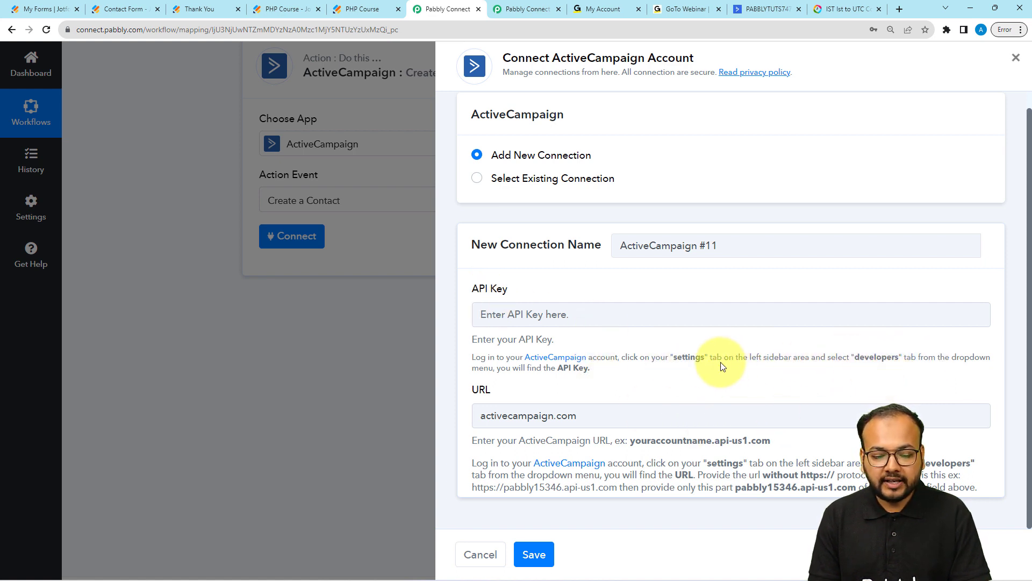
Switch to ActiveCampaign, open the Developer settings with the API Access details, and close the duplicate ActiveCampaign page.
{"action": "left_click", "coordinate": [752, 11]}
{"action": "left_click", "coordinate": [30, 515]}
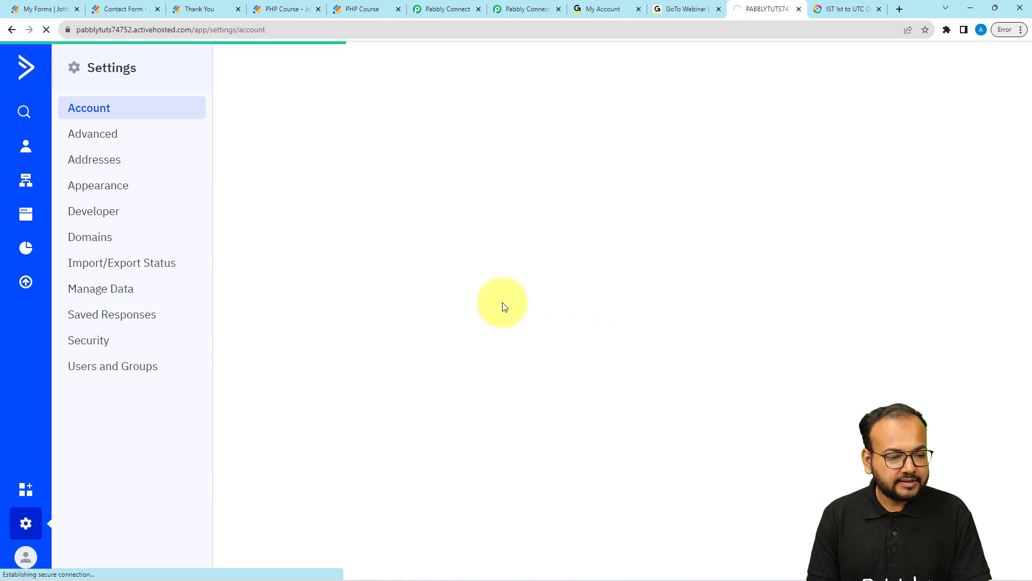
{"action": "left_click", "coordinate": [102, 214]}
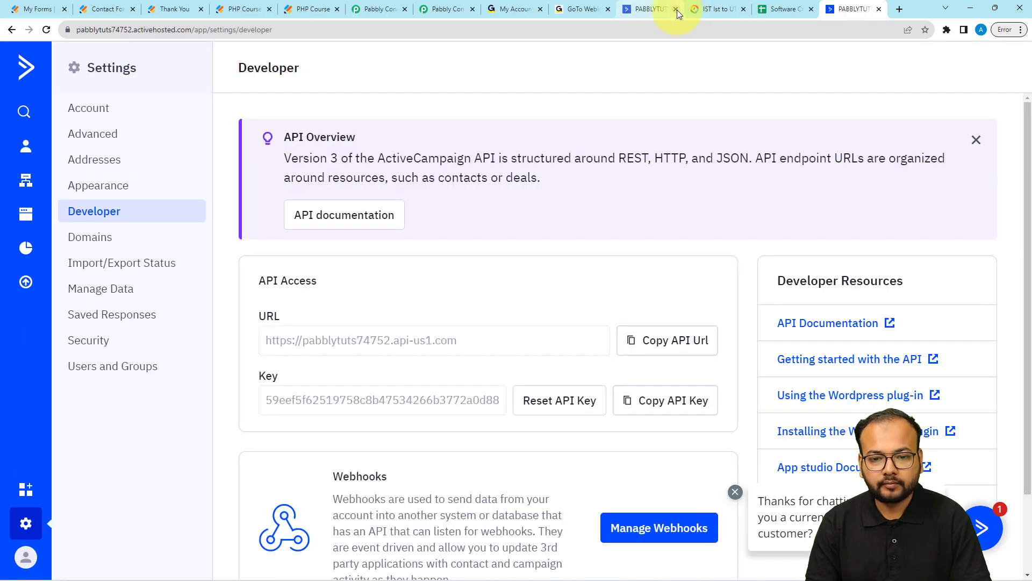
{"action": "left_click", "coordinate": [676, 9]}
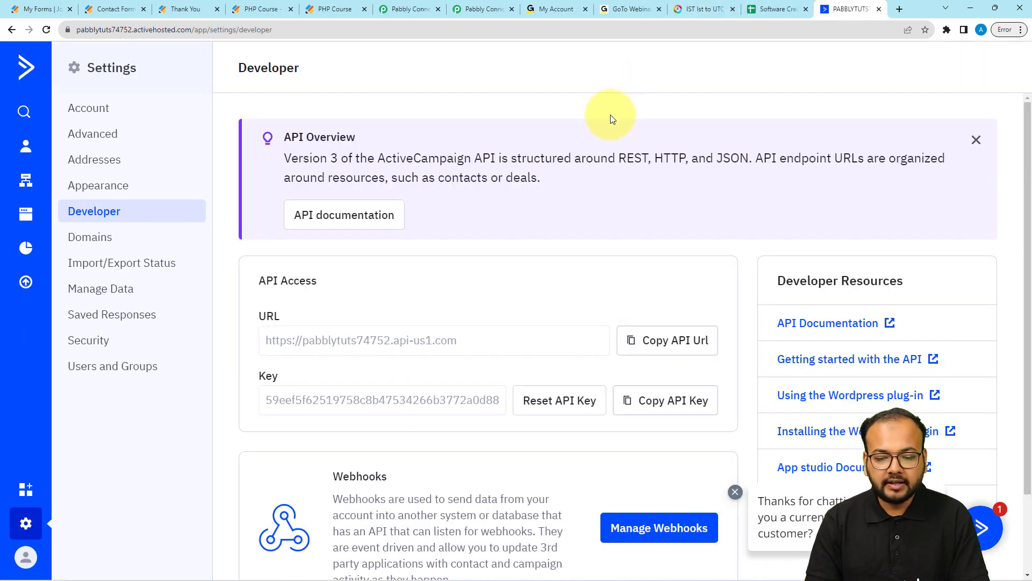
{"action": "scroll", "coordinate": [611, 118], "scroll_direction": "down", "scroll_amount": 1}
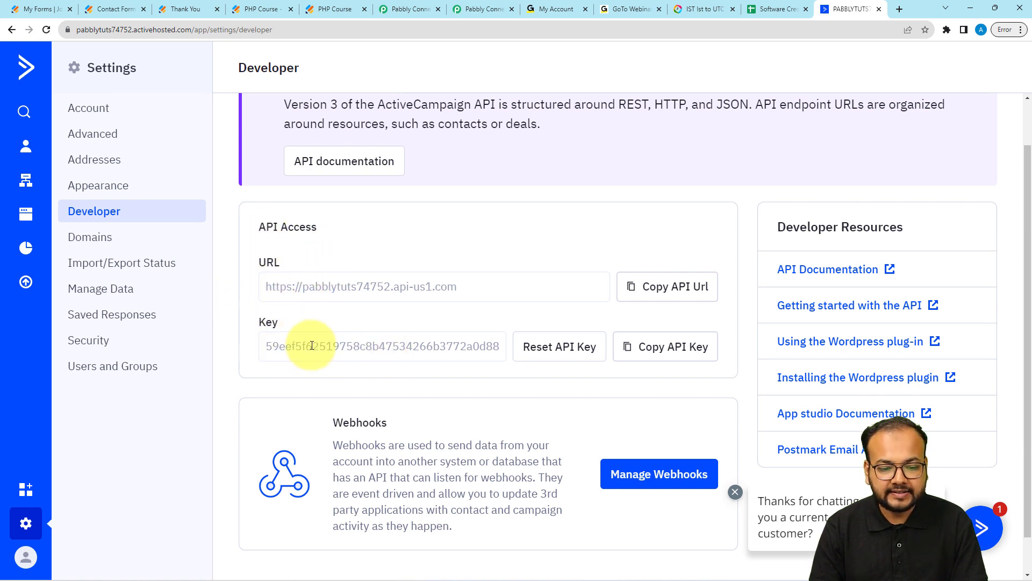
Copy the ActiveCampaign API key and paste it into the API Key field of Pabbly Connect's new connection.
{"action": "left_click", "coordinate": [652, 349]}
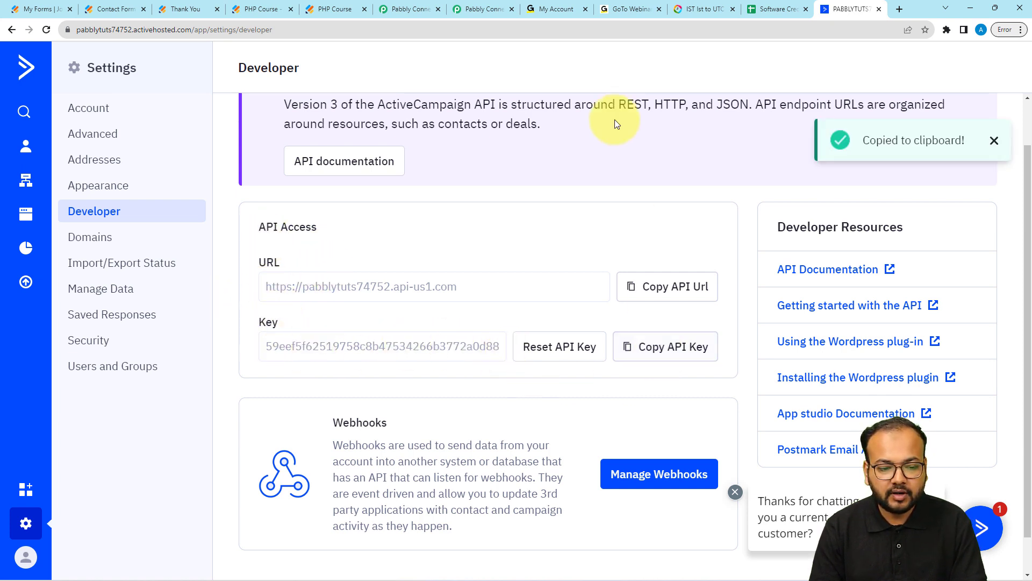
{"action": "left_click", "coordinate": [397, 6]}
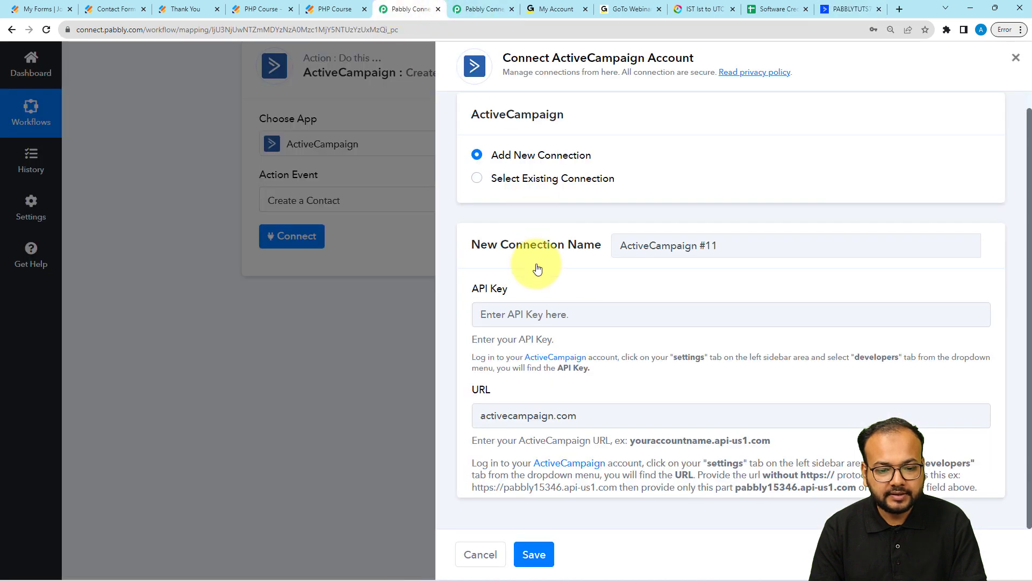
{"action": "left_click", "coordinate": [529, 314]}
{"action": "key", "text": "ctrl+v"}
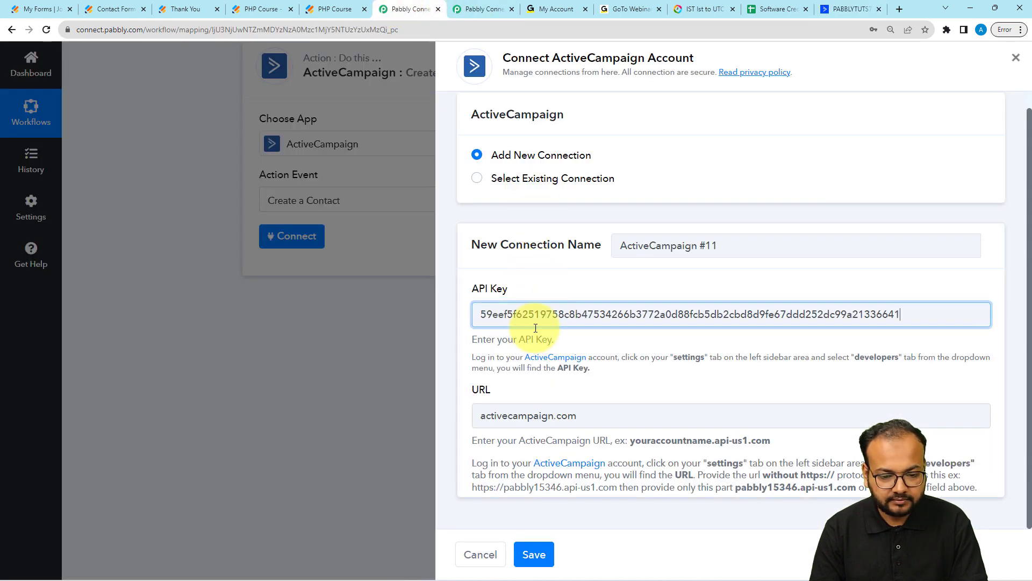
{"action": "left_click", "coordinate": [613, 394]}
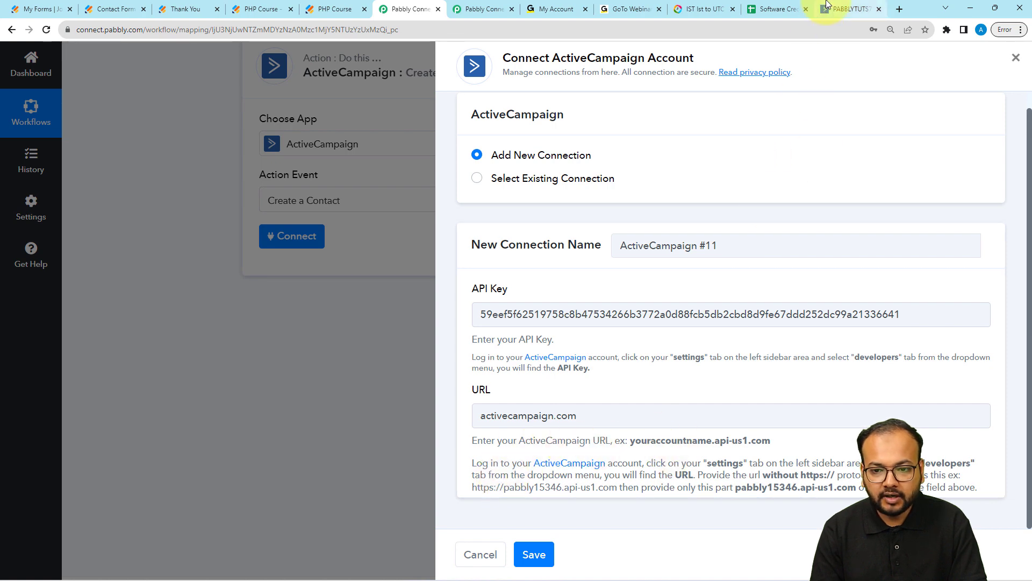
{"action": "left_click", "coordinate": [847, 9]}
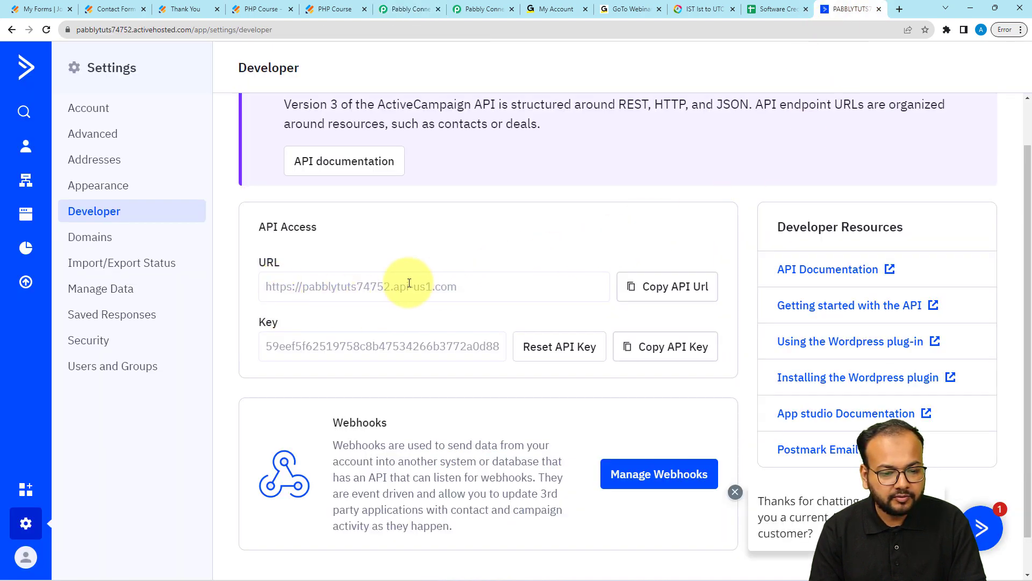
{"action": "left_click", "coordinate": [671, 296]}
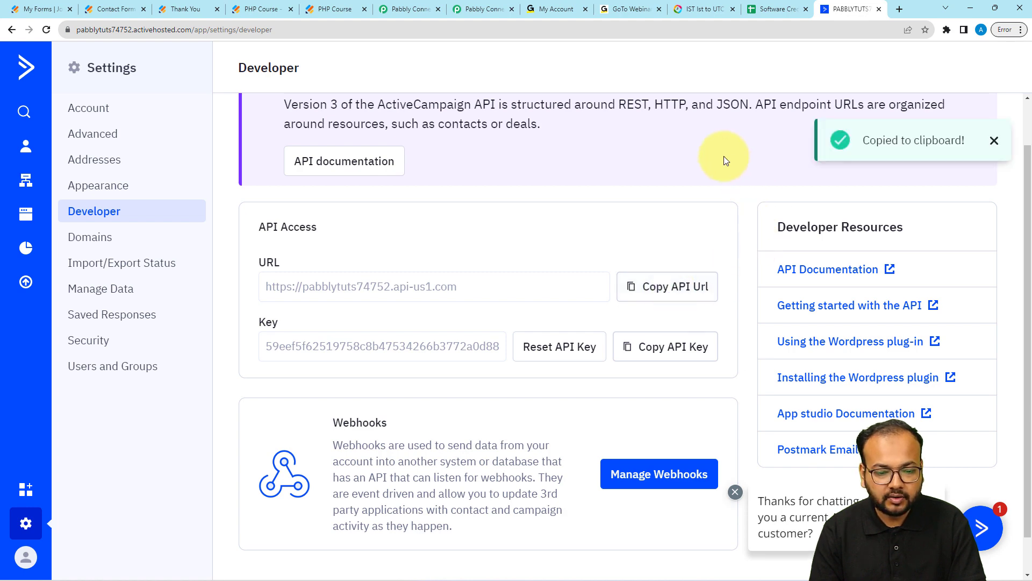
{"action": "left_click", "coordinate": [410, 9]}
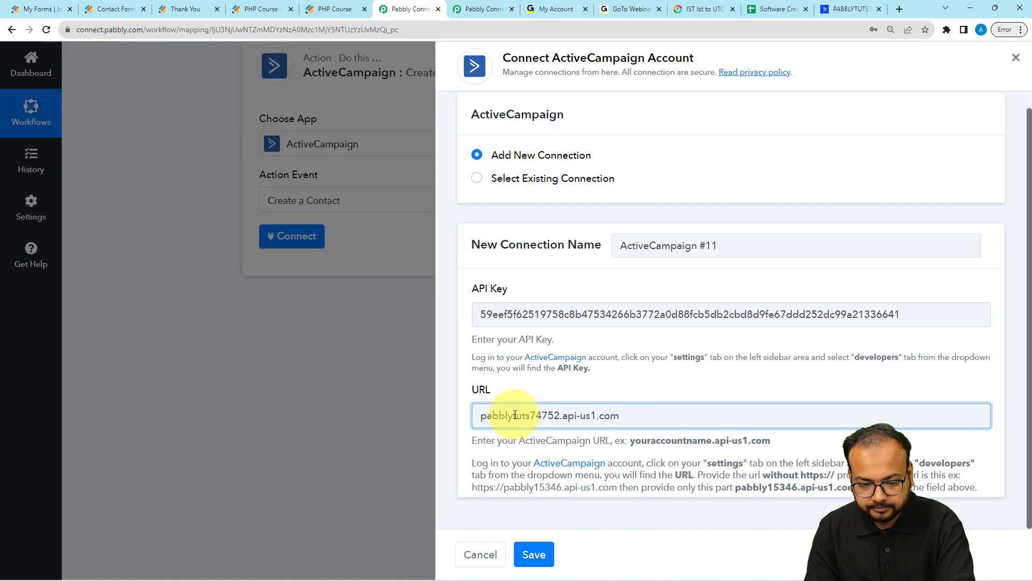
{"action": "left_click", "coordinate": [649, 398]}
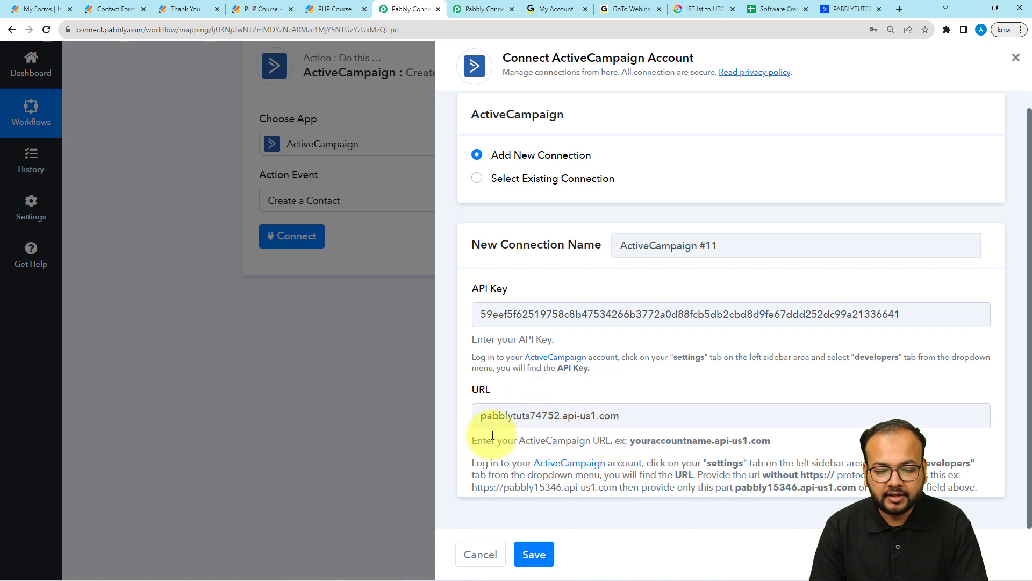
{"action": "left_click", "coordinate": [534, 554]}
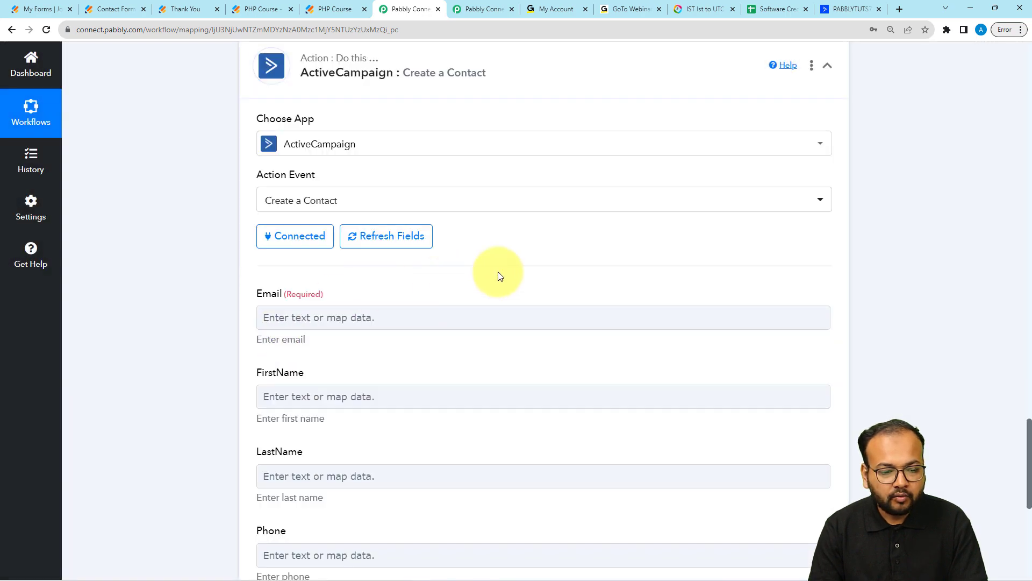
Map the ActiveCampaign contact's Email to the webhook's RawRequest Q28 LastName value.
{"action": "scroll", "coordinate": [206, 256], "scroll_direction": "down", "scroll_amount": 2}
{"action": "scroll", "coordinate": [215, 248], "scroll_direction": "down", "scroll_amount": 1}
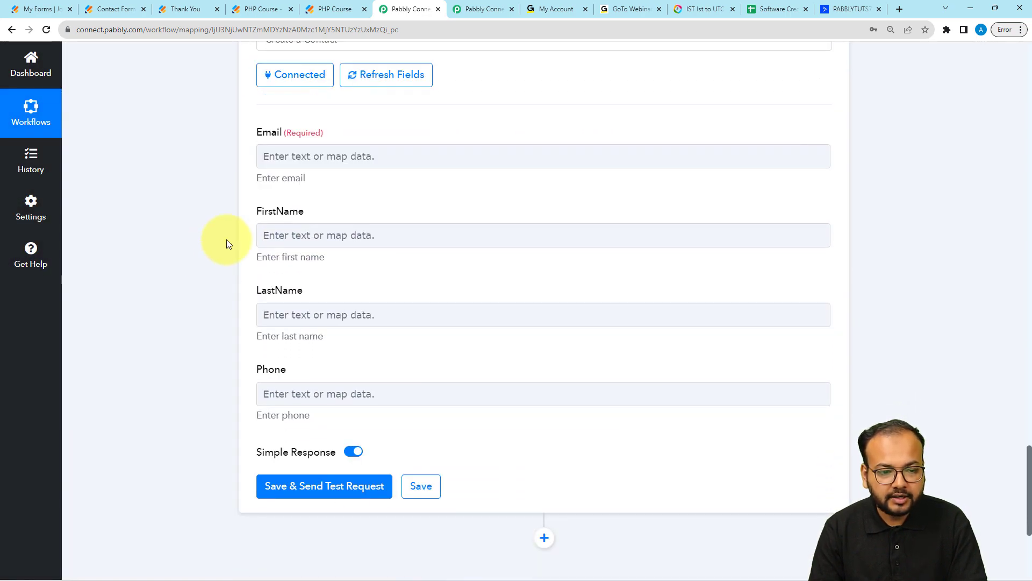
{"action": "left_click", "coordinate": [272, 156]}
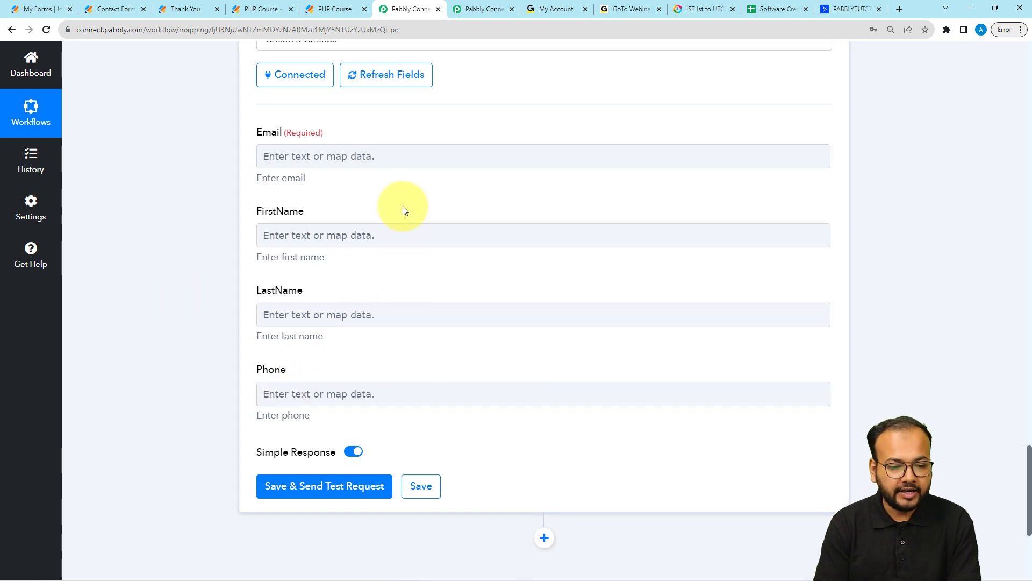
{"action": "left_click", "coordinate": [353, 157]}
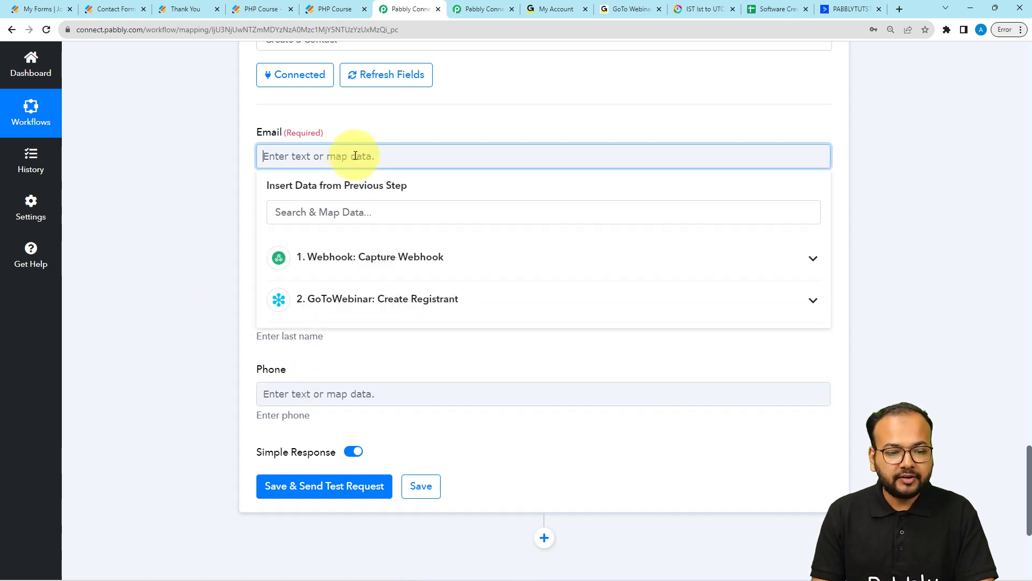
{"action": "left_click", "coordinate": [361, 261]}
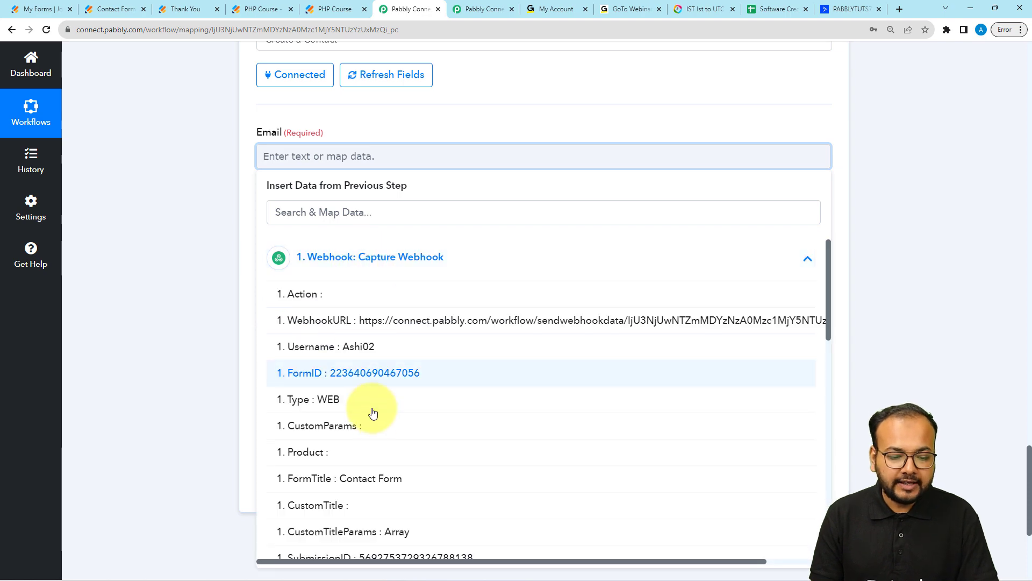
{"action": "scroll", "coordinate": [369, 414], "scroll_direction": "down", "scroll_amount": 7}
{"action": "scroll", "coordinate": [375, 419], "scroll_direction": "down", "scroll_amount": 3}
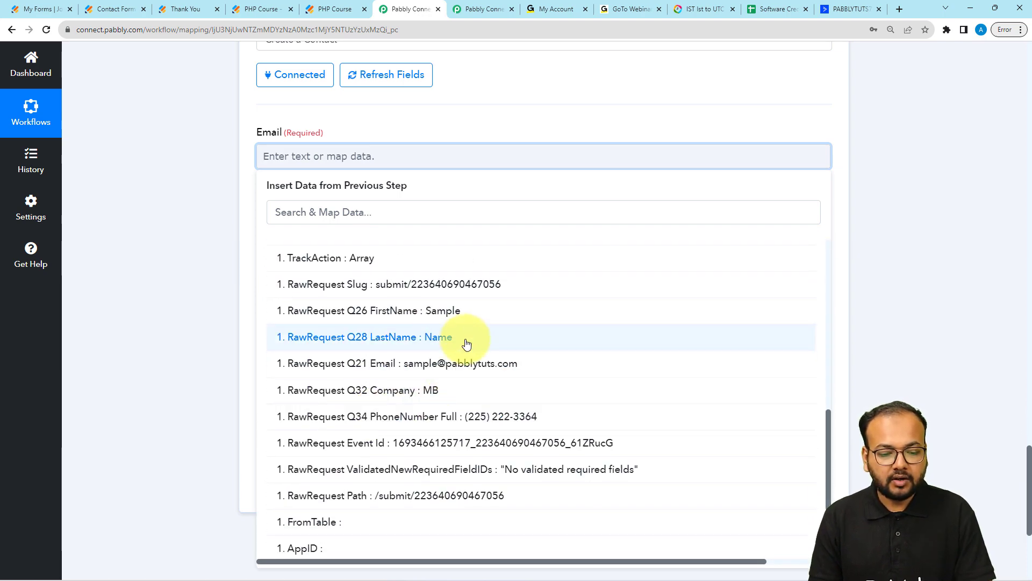
{"action": "left_click", "coordinate": [421, 338]}
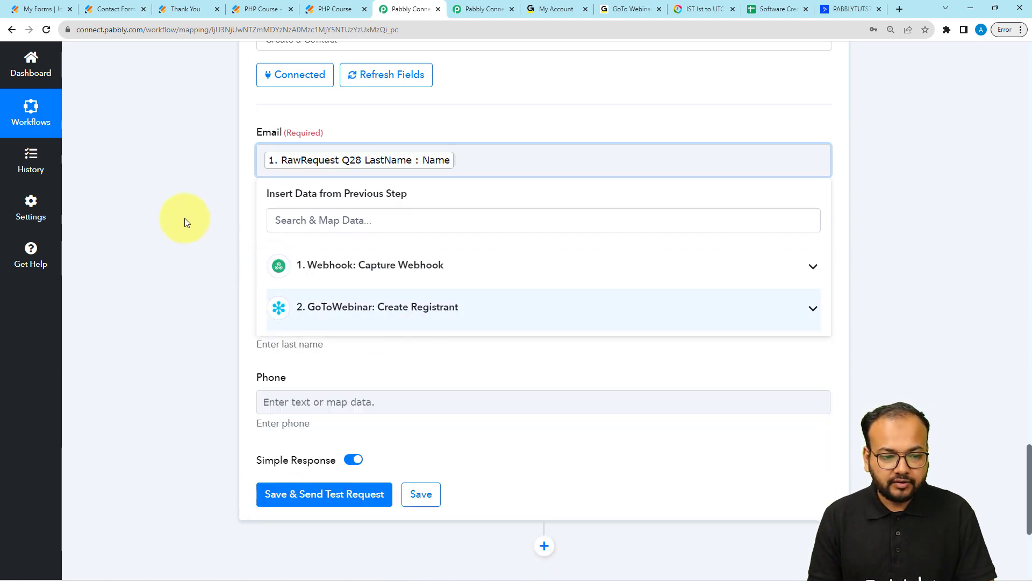
Replace the ActiveCampaign contact's Email mapping with the webhook's RawRequest Q21 Email value.
{"action": "key", "text": "BackSpace"}
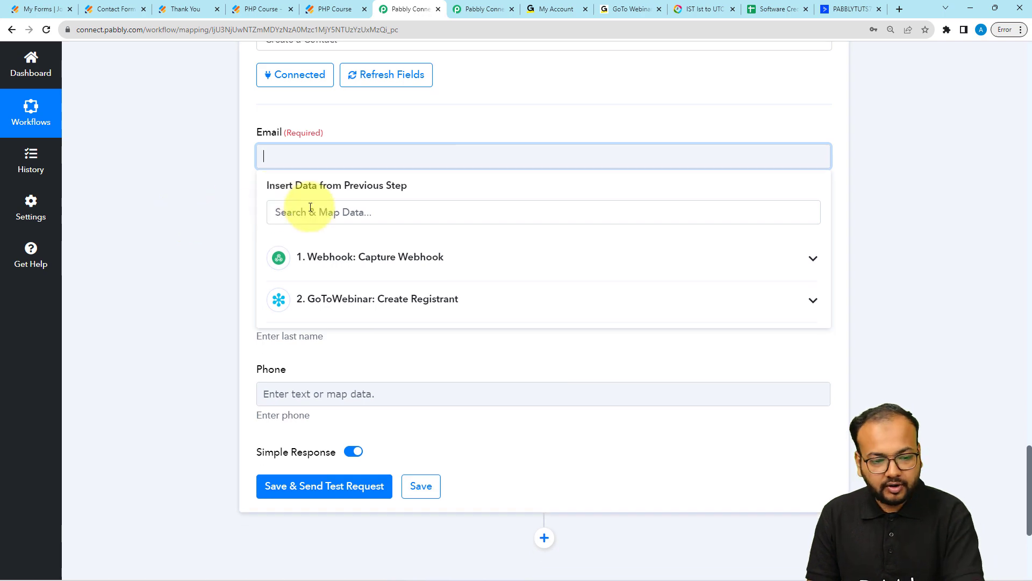
{"action": "left_click", "coordinate": [366, 261]}
{"action": "scroll", "coordinate": [380, 365], "scroll_direction": "down", "scroll_amount": 10}
{"action": "scroll", "coordinate": [381, 373], "scroll_direction": "down", "scroll_amount": 2}
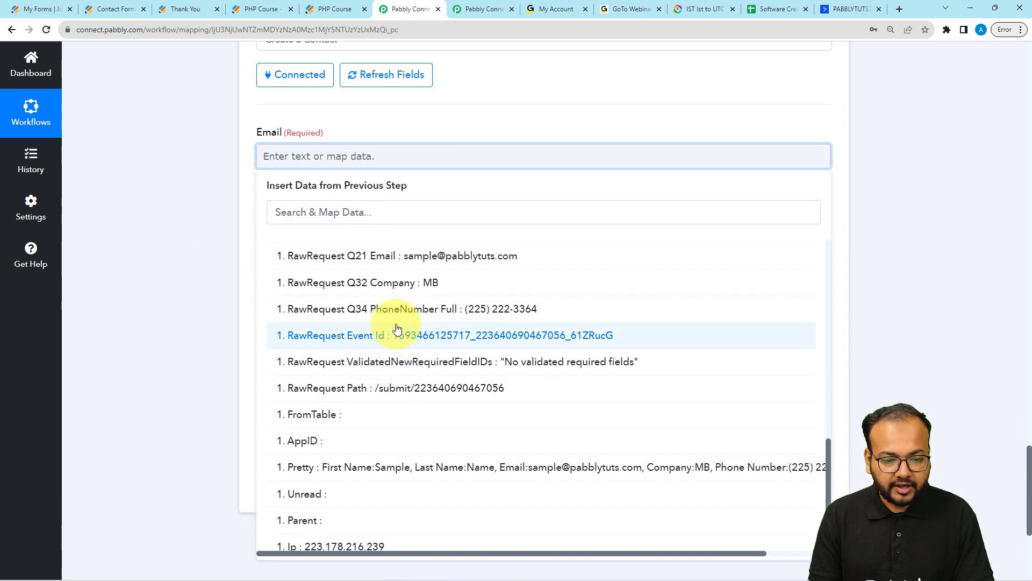
{"action": "left_click", "coordinate": [410, 260]}
{"action": "left_click", "coordinate": [161, 200]}
Map the contact's FirstName to the webhook's RawRequest Q26 FirstName value.
{"action": "left_click", "coordinate": [258, 243]}
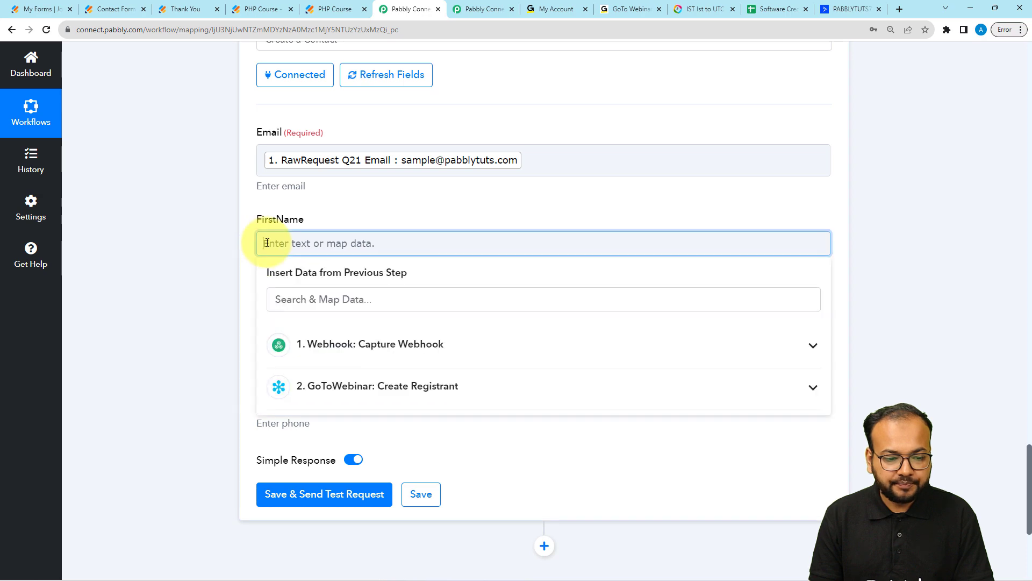
{"action": "scroll", "coordinate": [315, 269], "scroll_direction": "down", "scroll_amount": 1}
{"action": "left_click", "coordinate": [337, 292]}
{"action": "scroll", "coordinate": [410, 471], "scroll_direction": "down", "scroll_amount": 1}
{"action": "scroll", "coordinate": [410, 471], "scroll_direction": "down", "scroll_amount": 10}
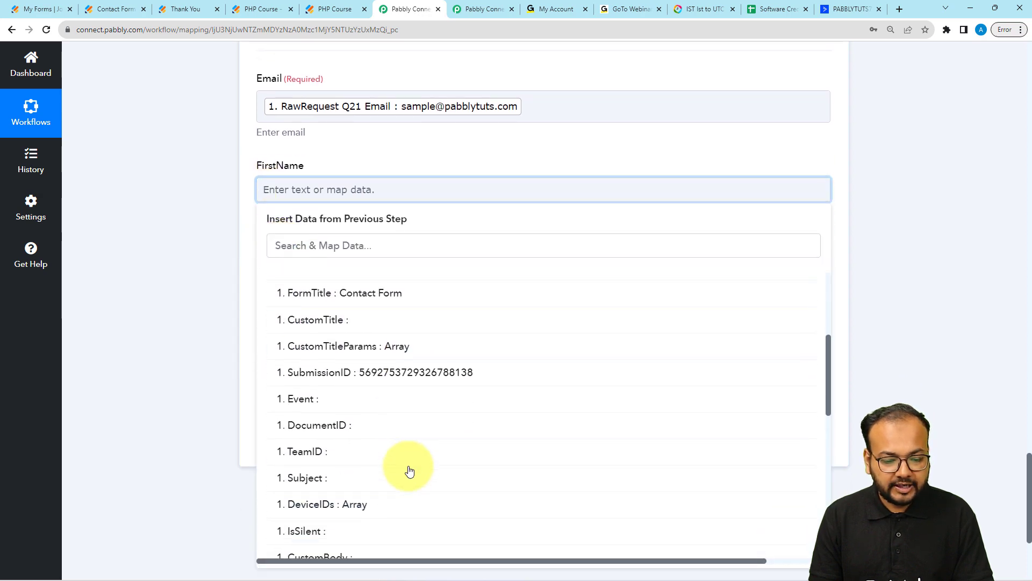
{"action": "left_click", "coordinate": [416, 356]}
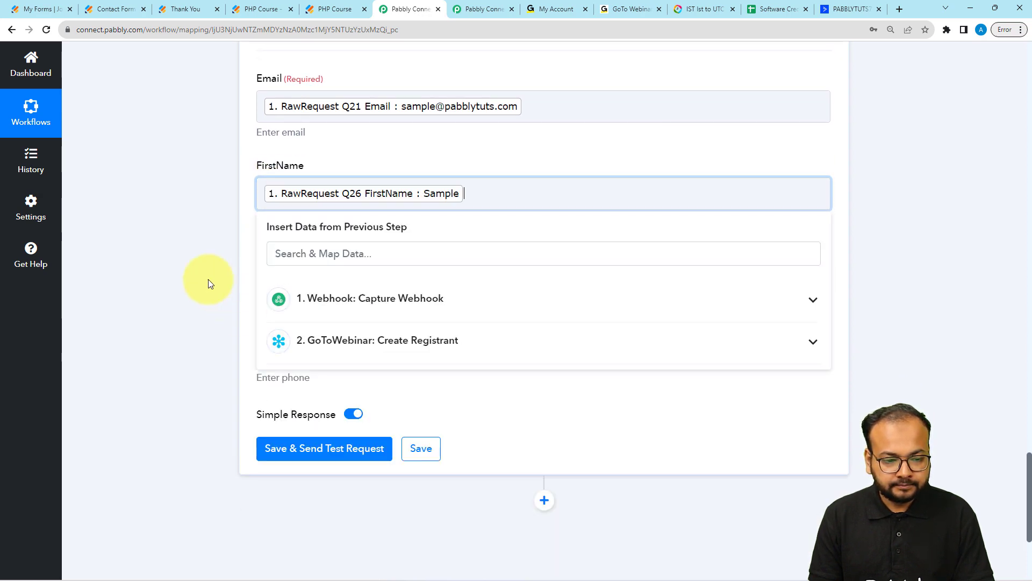
{"action": "left_click", "coordinate": [208, 279]}
Map the contact's LastName to the webhook's RawRequest Q28 LastName value.
{"action": "left_click", "coordinate": [282, 288]}
{"action": "left_click", "coordinate": [336, 378]}
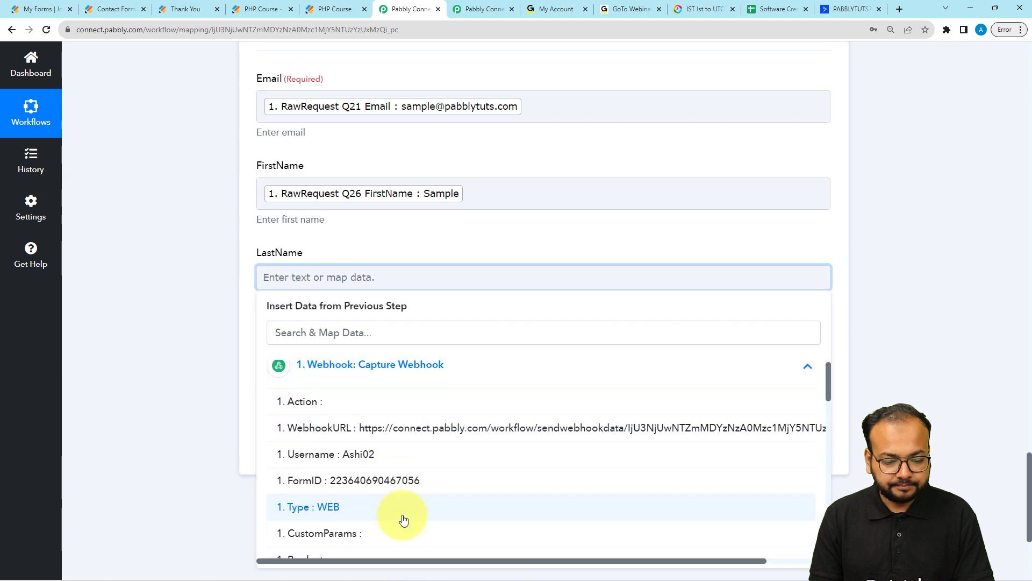
{"action": "scroll", "coordinate": [404, 518], "scroll_direction": "down", "scroll_amount": 10}
{"action": "left_click", "coordinate": [403, 518]}
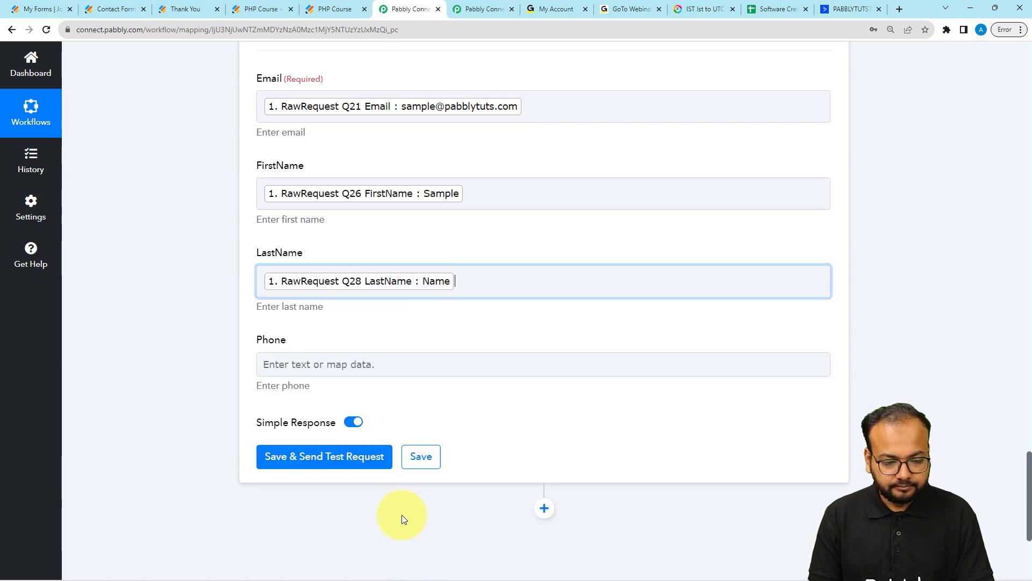
Map the contact's Phone to the webhook's RawRequest Q34 PhoneNumber Full value.
{"action": "left_click", "coordinate": [270, 356]}
{"action": "scroll", "coordinate": [305, 343], "scroll_direction": "down", "scroll_amount": 4}
{"action": "left_click", "coordinate": [328, 250]}
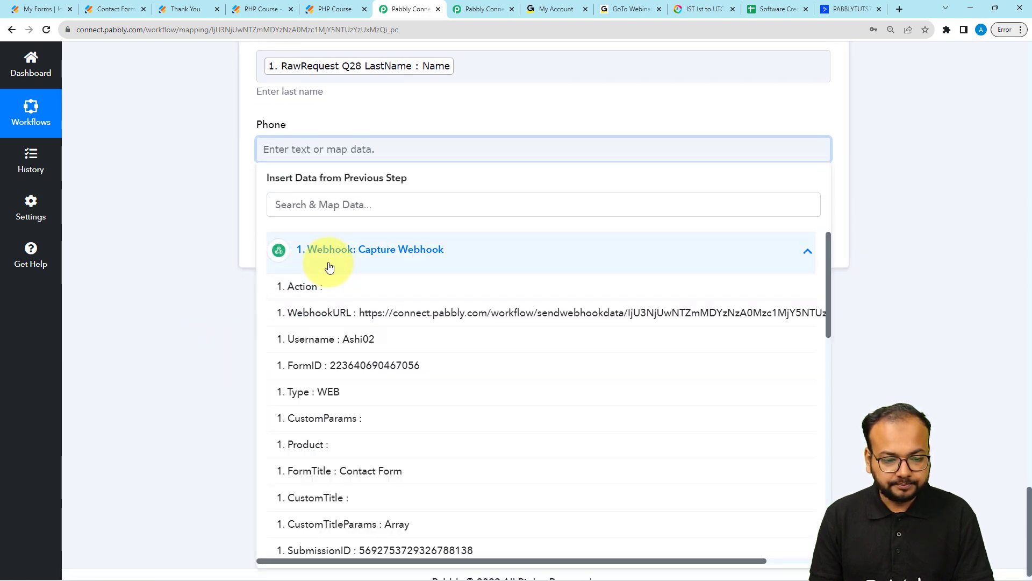
{"action": "scroll", "coordinate": [387, 489], "scroll_direction": "down", "scroll_amount": 15}
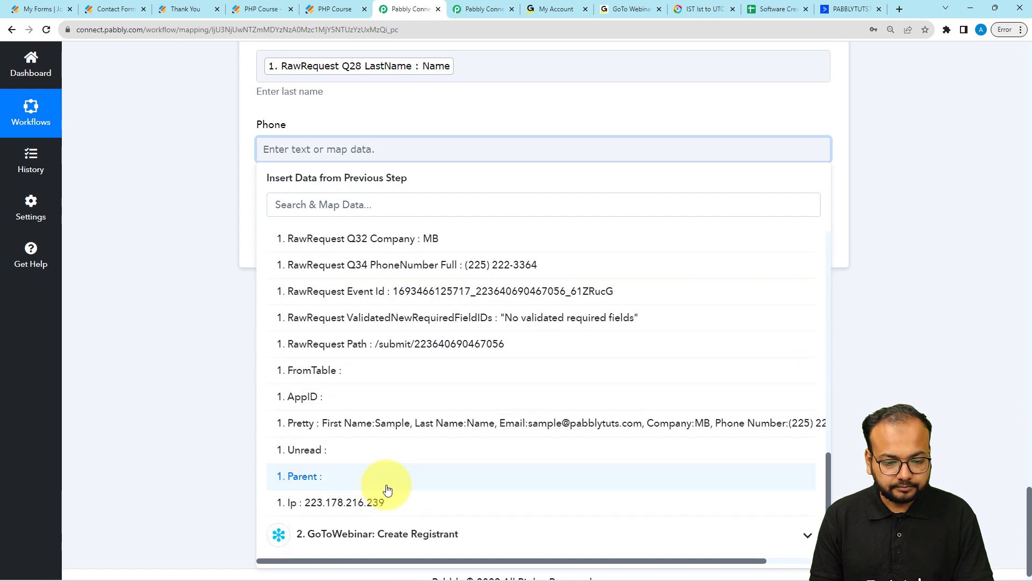
{"action": "scroll", "coordinate": [392, 430], "scroll_direction": "up", "scroll_amount": 3}
{"action": "left_click", "coordinate": [290, 362]}
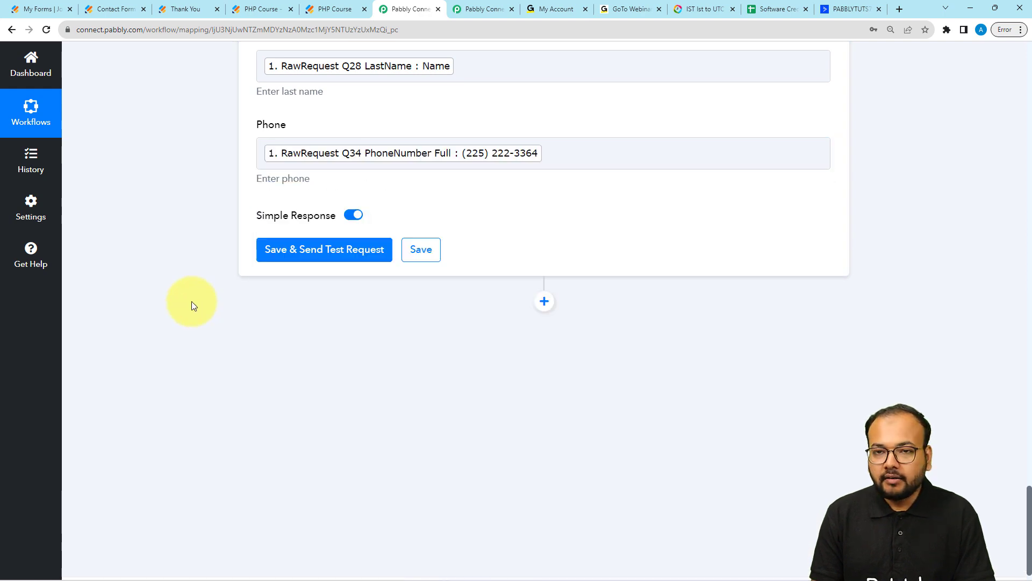
Switch to ActiveCampaign and open the contacts list to check its existing contacts.
{"action": "scroll", "coordinate": [192, 301], "scroll_direction": "up", "scroll_amount": 2}
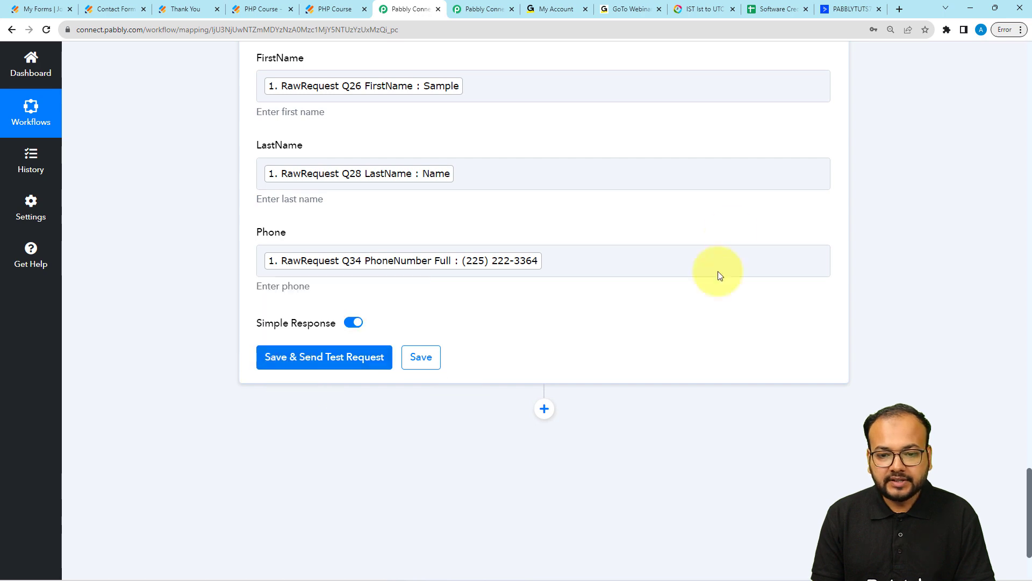
{"action": "left_click", "coordinate": [843, 10]}
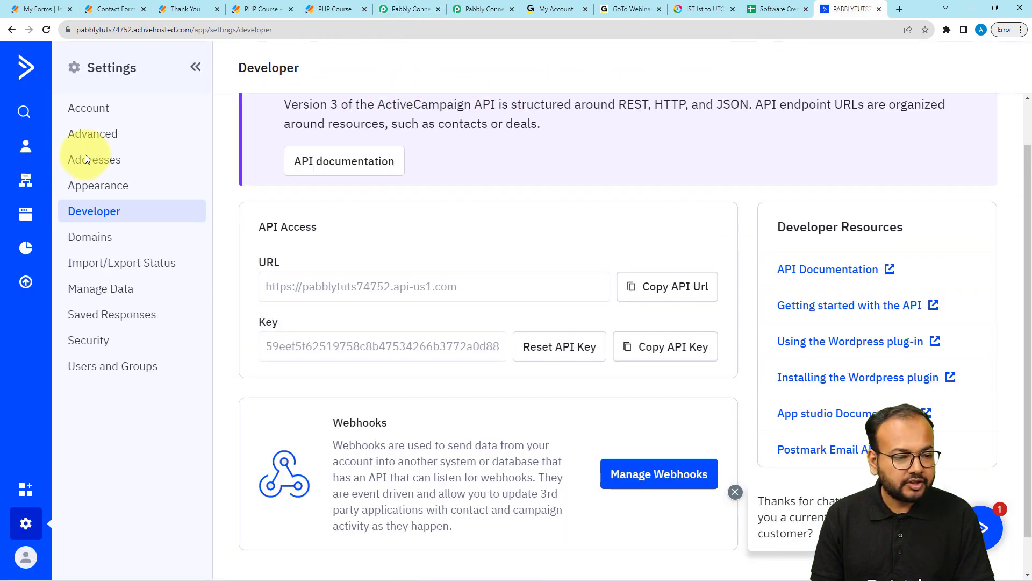
{"action": "left_click", "coordinate": [25, 153]}
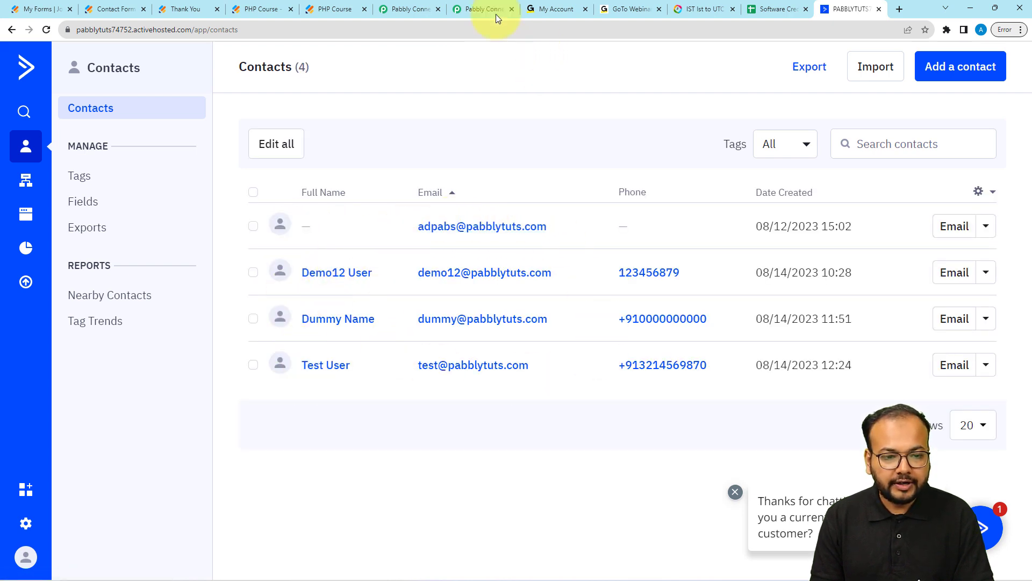
Return to Pabbly Connect, save the ActiveCampaign action and send its test request, and view the response.
{"action": "left_click", "coordinate": [406, 10]}
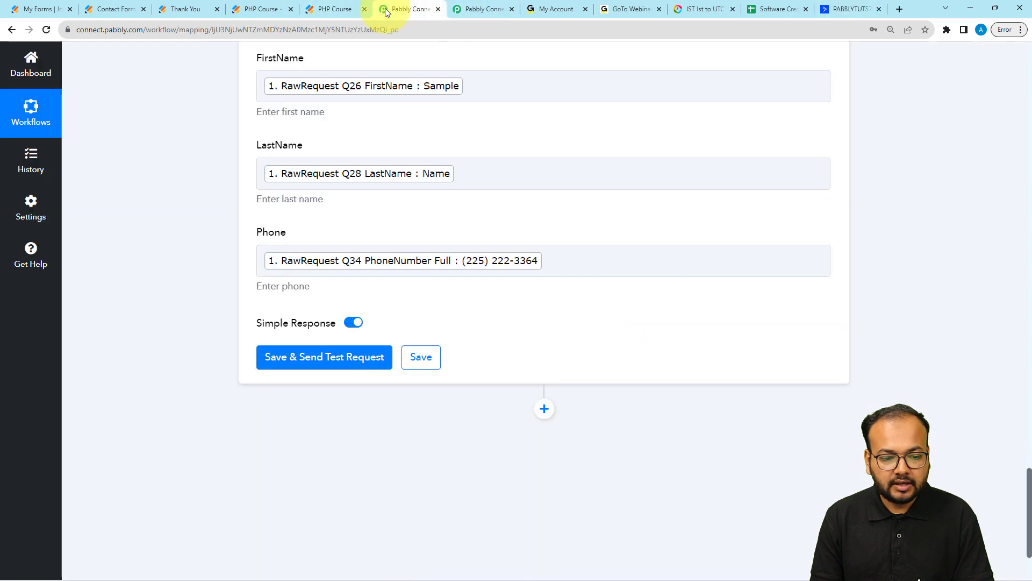
{"action": "left_click", "coordinate": [364, 365]}
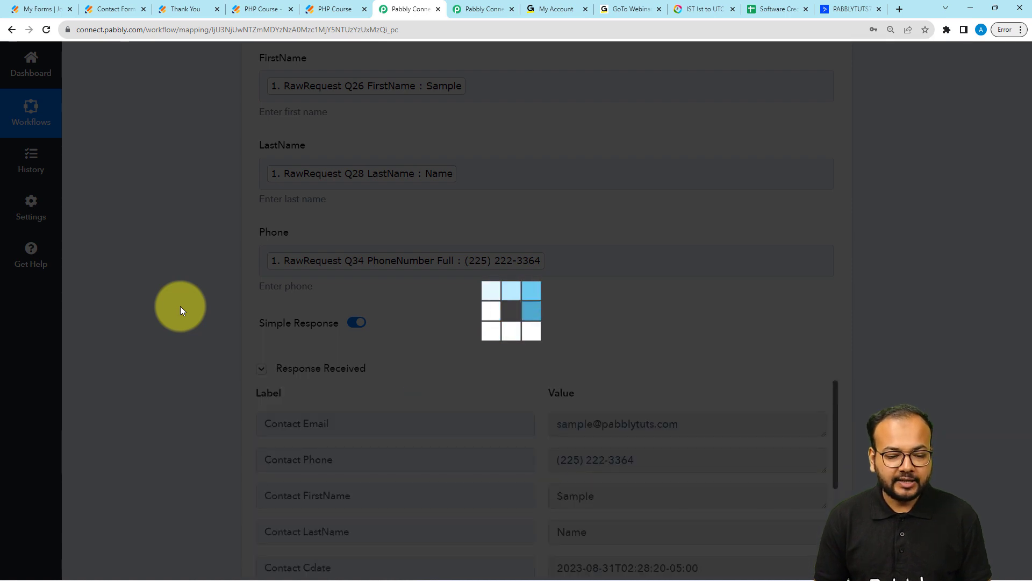
{"action": "scroll", "coordinate": [490, 288], "scroll_direction": "down", "scroll_amount": 4}
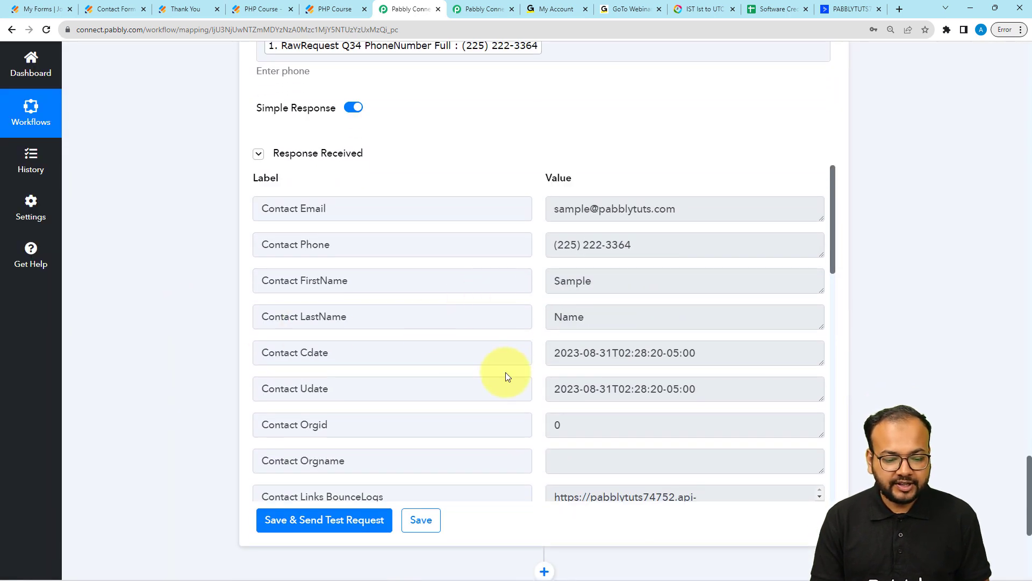
Switch to ActiveCampaign and reload the contacts list to check for the test contact.
{"action": "left_click", "coordinate": [848, 20]}
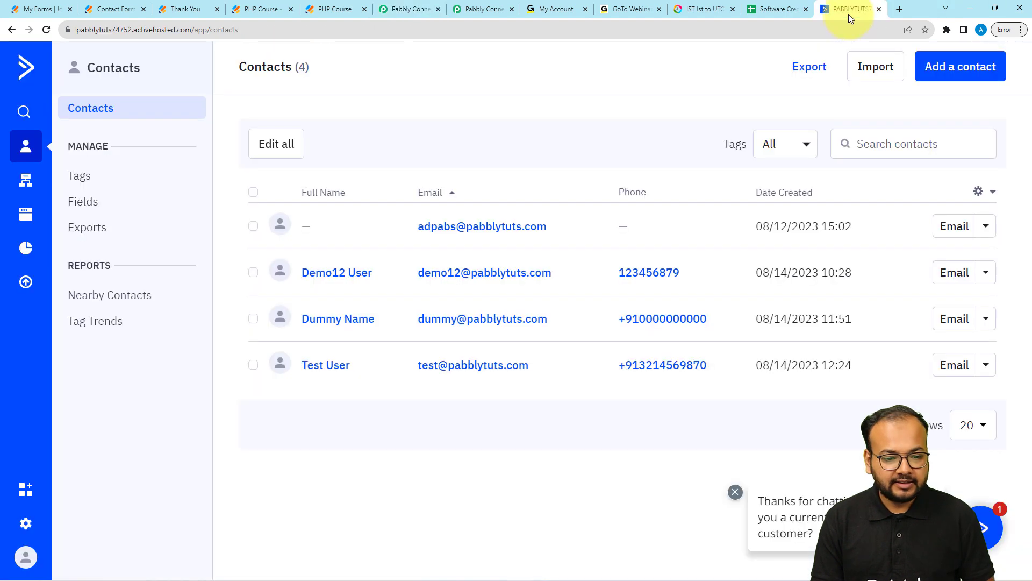
{"action": "left_click", "coordinate": [46, 30]}
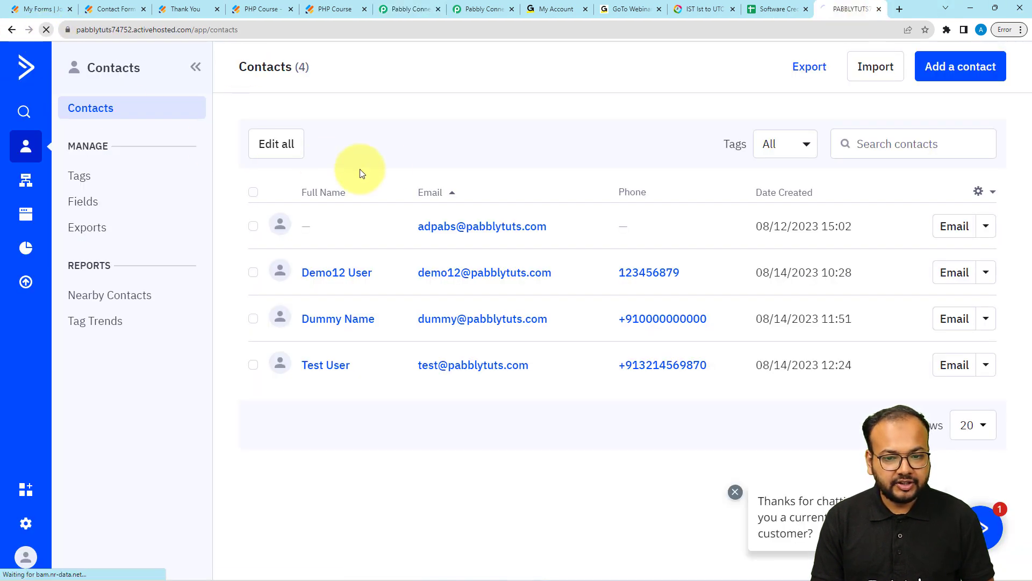
{"action": "left_click", "coordinate": [303, 369]}
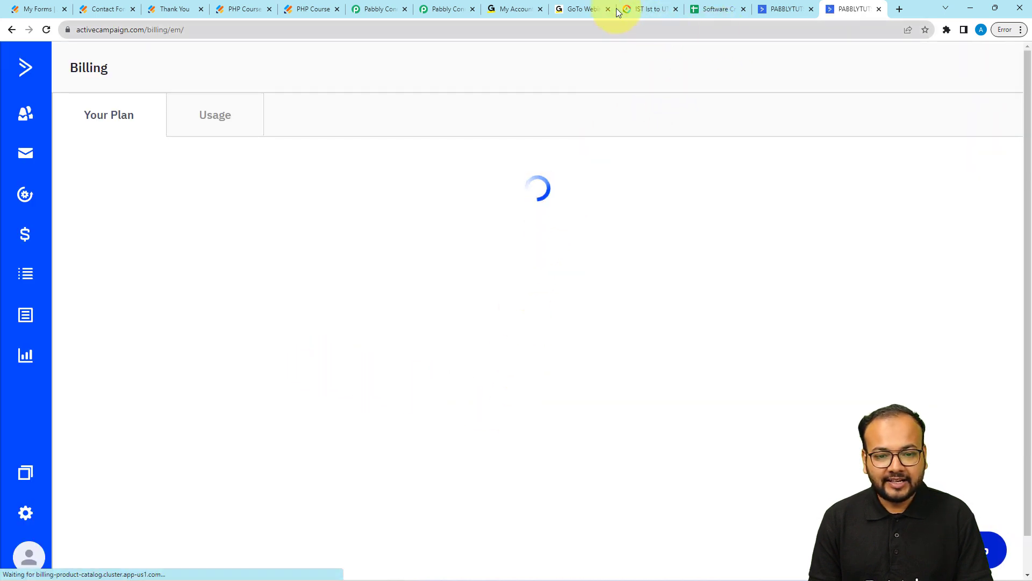
Return to the Pabbly Connect workflow and collapse the ActiveCampaign action together with its received response.
{"action": "left_click", "coordinate": [378, 7]}
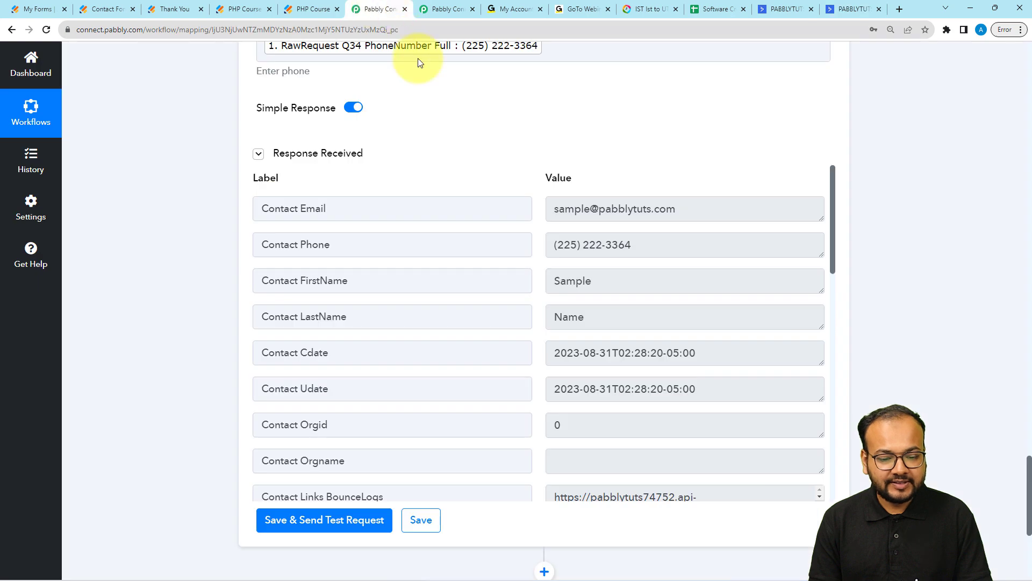
{"action": "scroll", "coordinate": [188, 337], "scroll_direction": "up", "scroll_amount": 2}
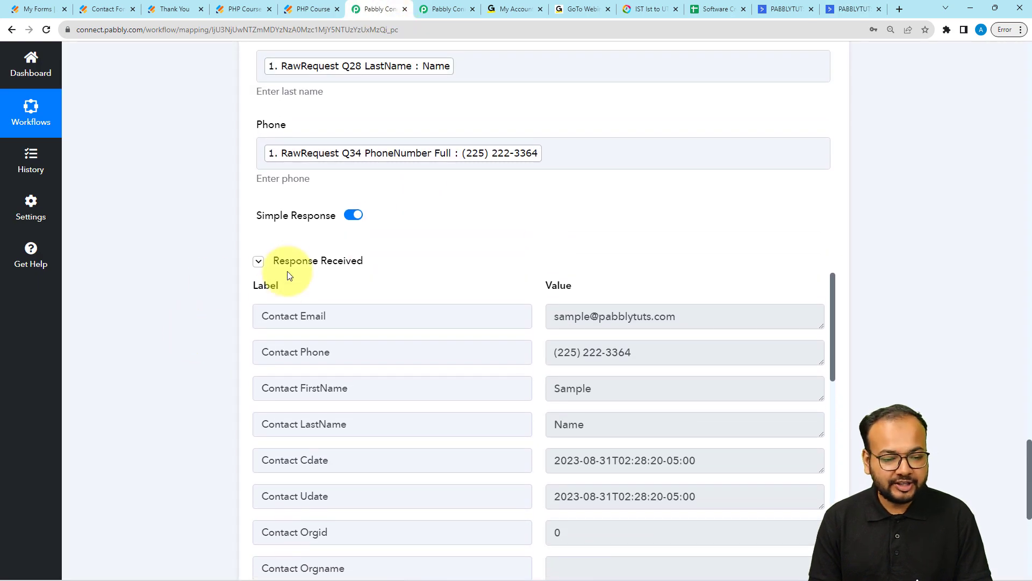
{"action": "left_click", "coordinate": [295, 262]}
{"action": "scroll", "coordinate": [191, 332], "scroll_direction": "up", "scroll_amount": 12}
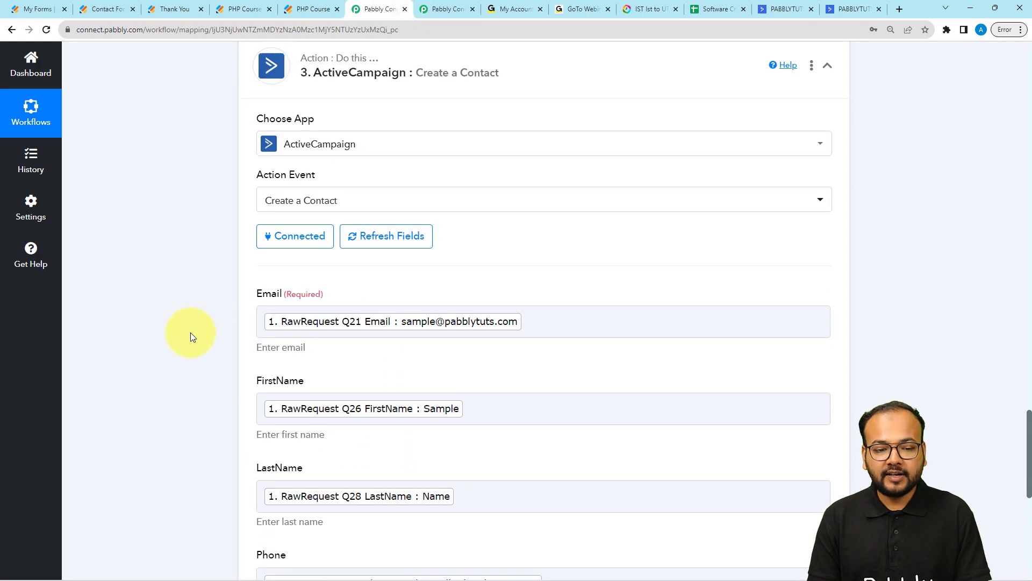
{"action": "left_click", "coordinate": [354, 295]}
Collapse the Webhook trigger and the GoToWebinar action so that only the workflow's step headers show.
{"action": "scroll", "coordinate": [222, 320], "scroll_direction": "up", "scroll_amount": 10}
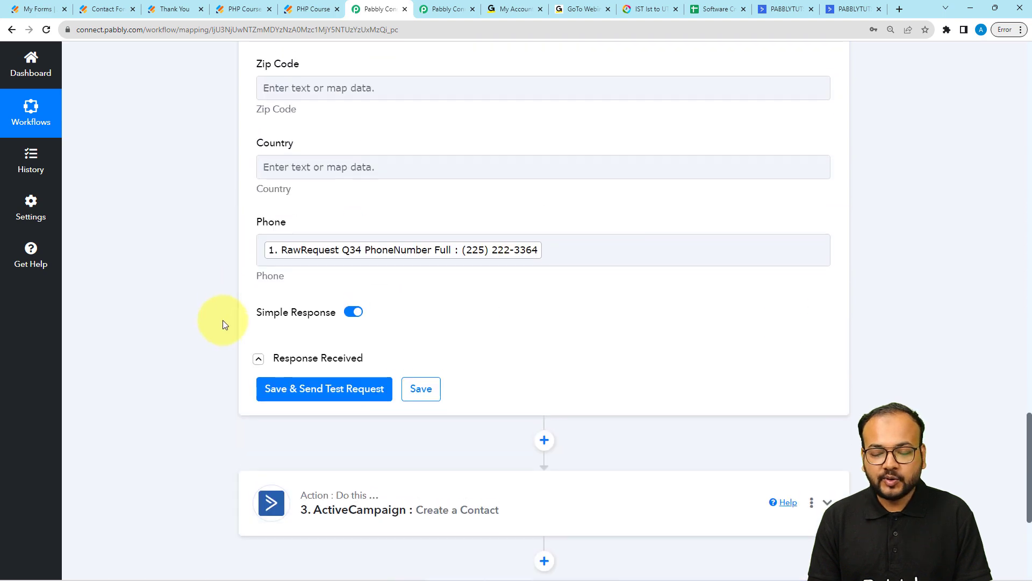
{"action": "scroll", "coordinate": [222, 321], "scroll_direction": "up", "scroll_amount": 16}
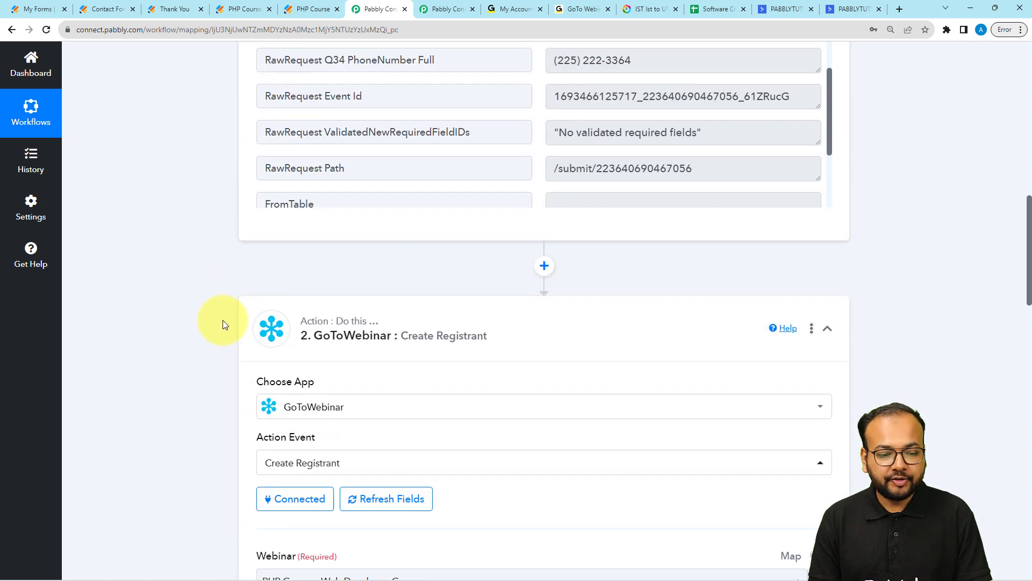
{"action": "scroll", "coordinate": [282, 354], "scroll_direction": "up", "scroll_amount": 10}
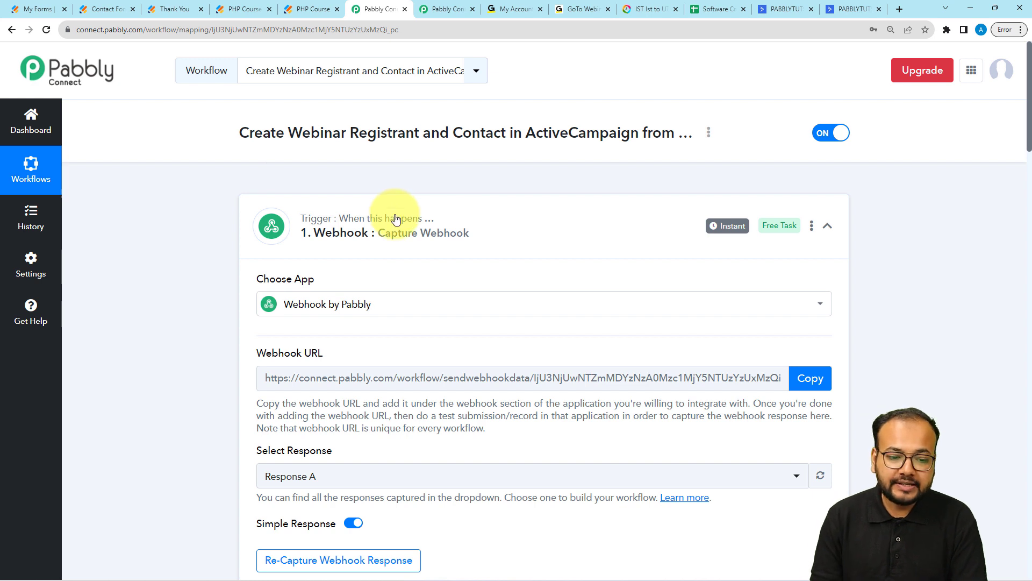
{"action": "left_click", "coordinate": [395, 218]}
{"action": "left_click", "coordinate": [396, 345]}
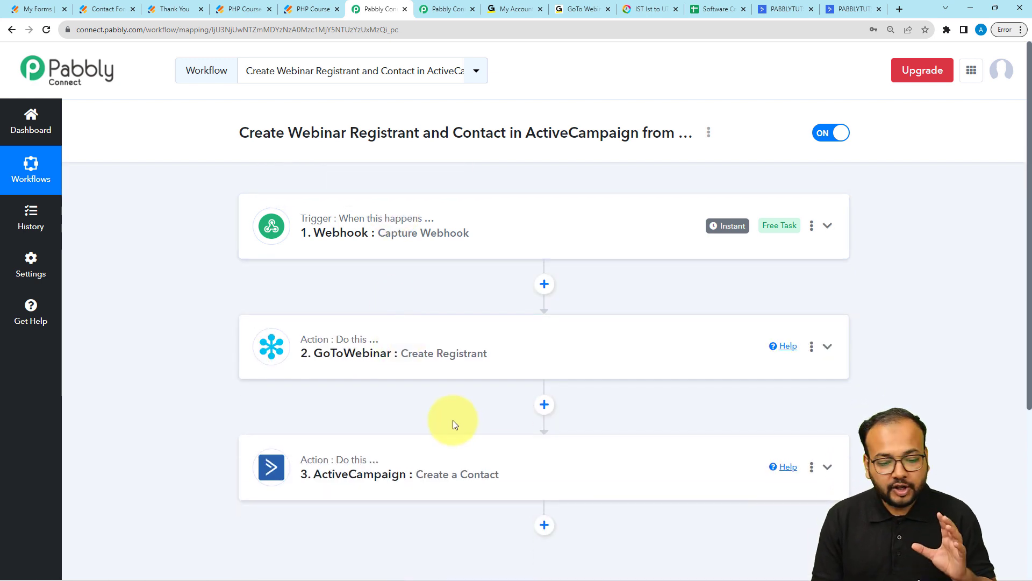